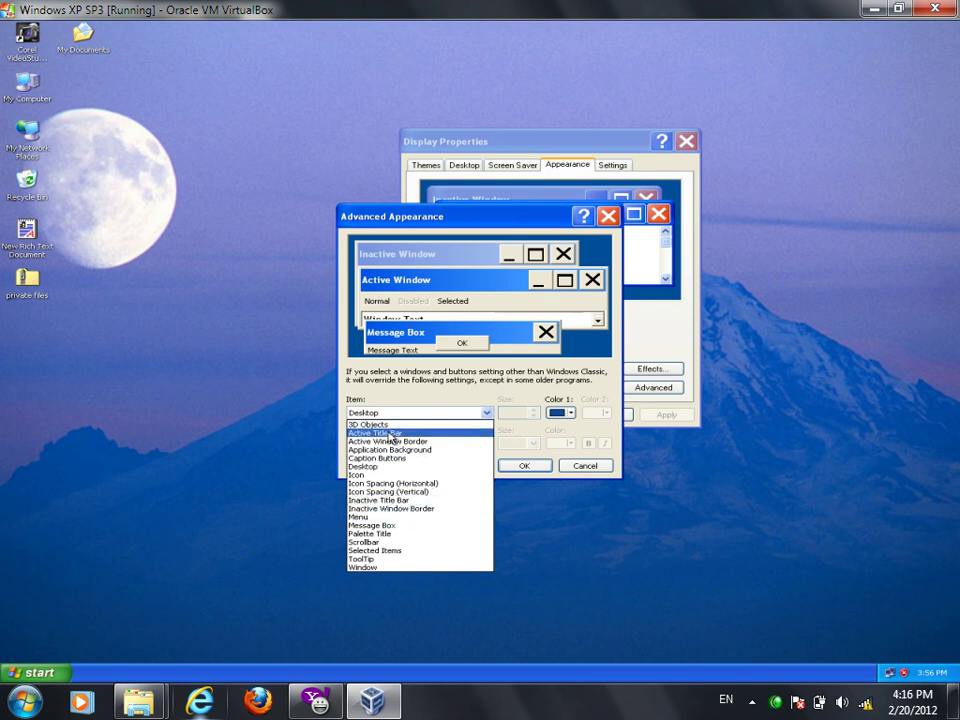
pyautogui.click(485, 209)
pyautogui.moveTo(484, 209); pyautogui.dragTo(255, 168)
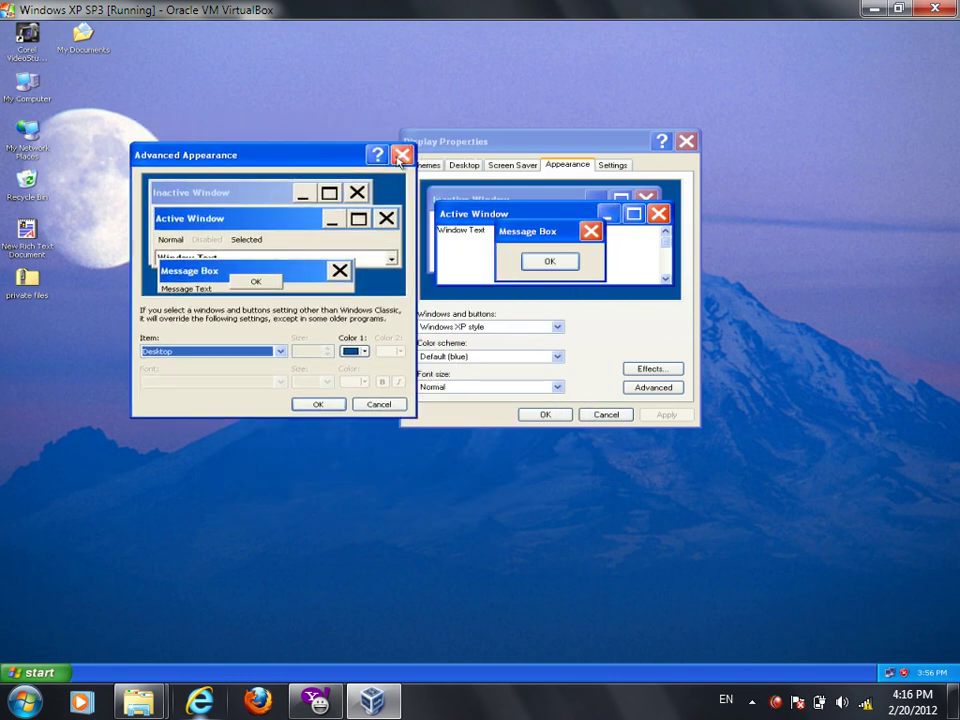
pyautogui.moveTo(306, 163); pyautogui.dragTo(404, 221)
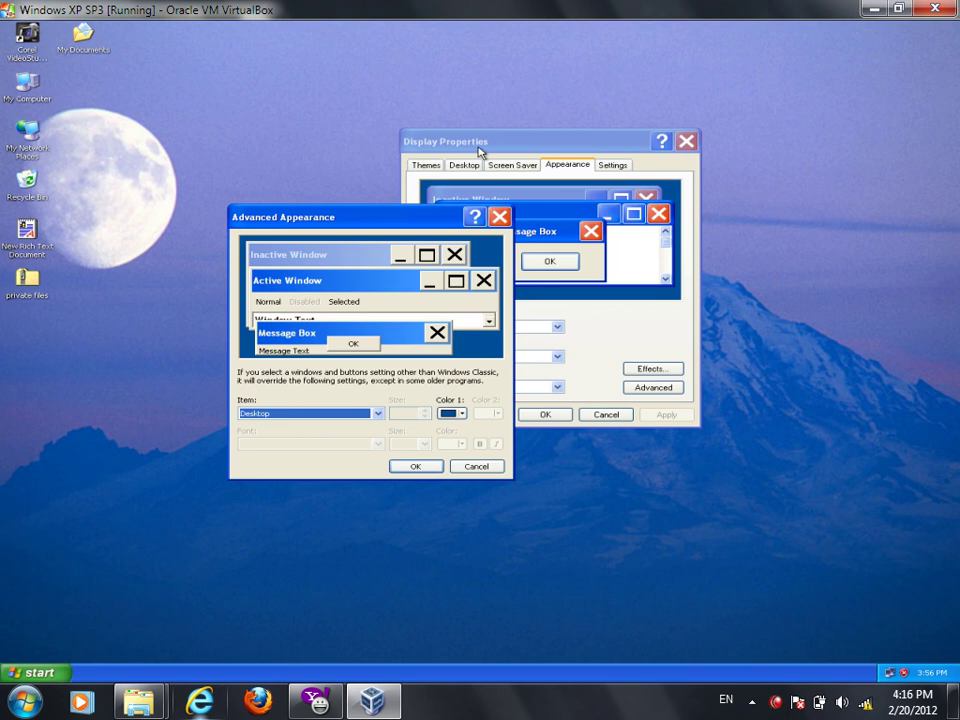
pyautogui.moveTo(429, 221); pyautogui.dragTo(464, 108)
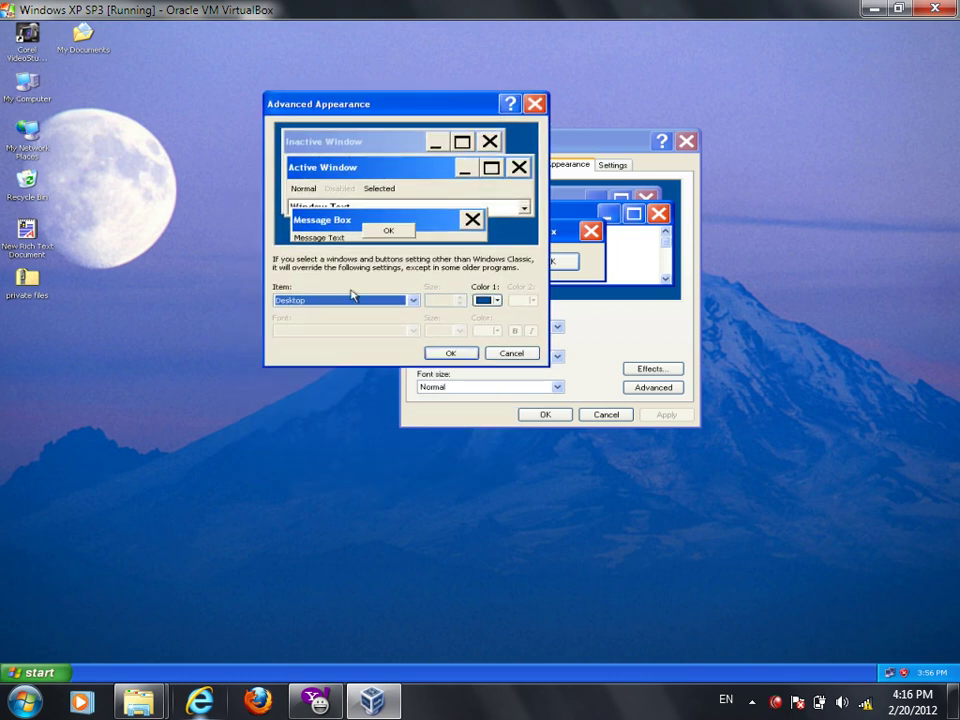
pyautogui.click(337, 301)
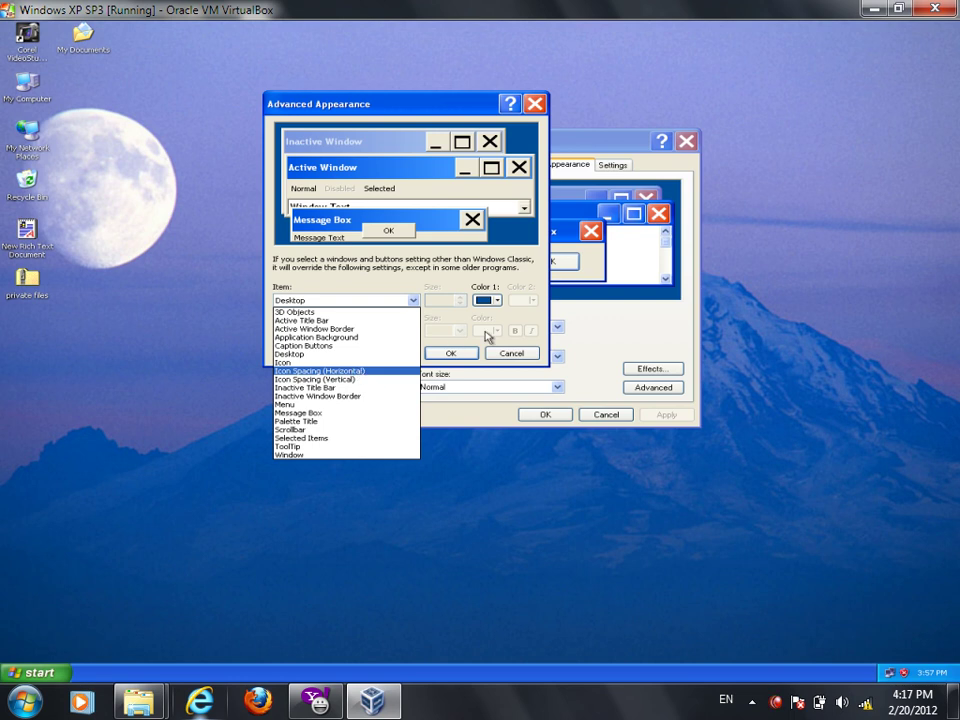
pyautogui.click(511, 353)
pyautogui.moveTo(165, 38); pyautogui.dragTo(108, 320)
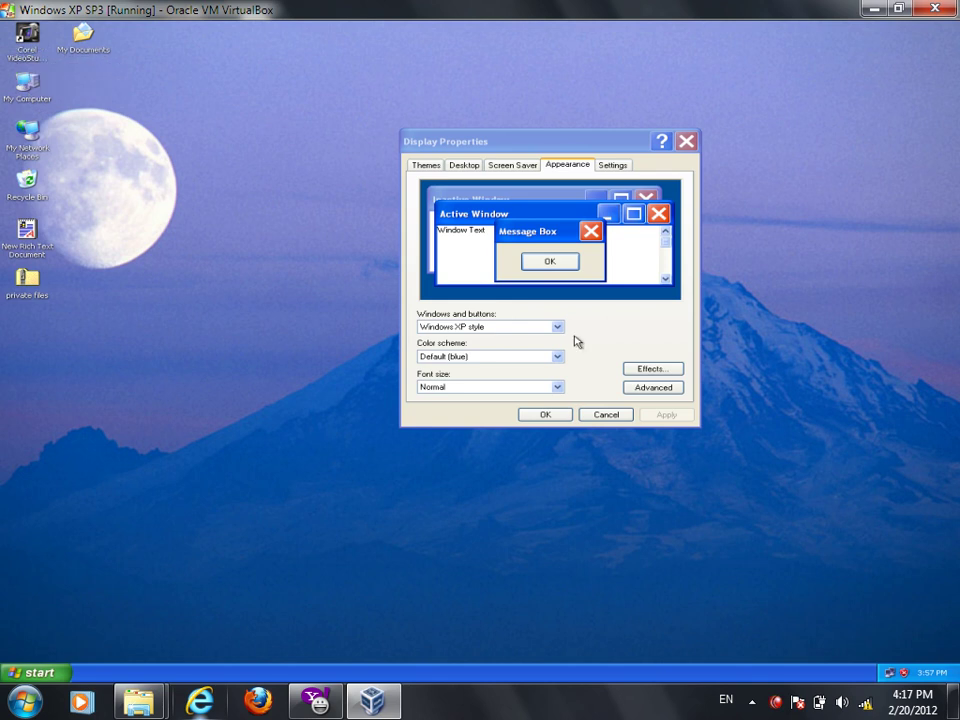
# Step: Set the vertical icon spacing to 100 in the advanced appearance settings and apply the change
pyautogui.click(652, 386)
pyautogui.click(437, 413)
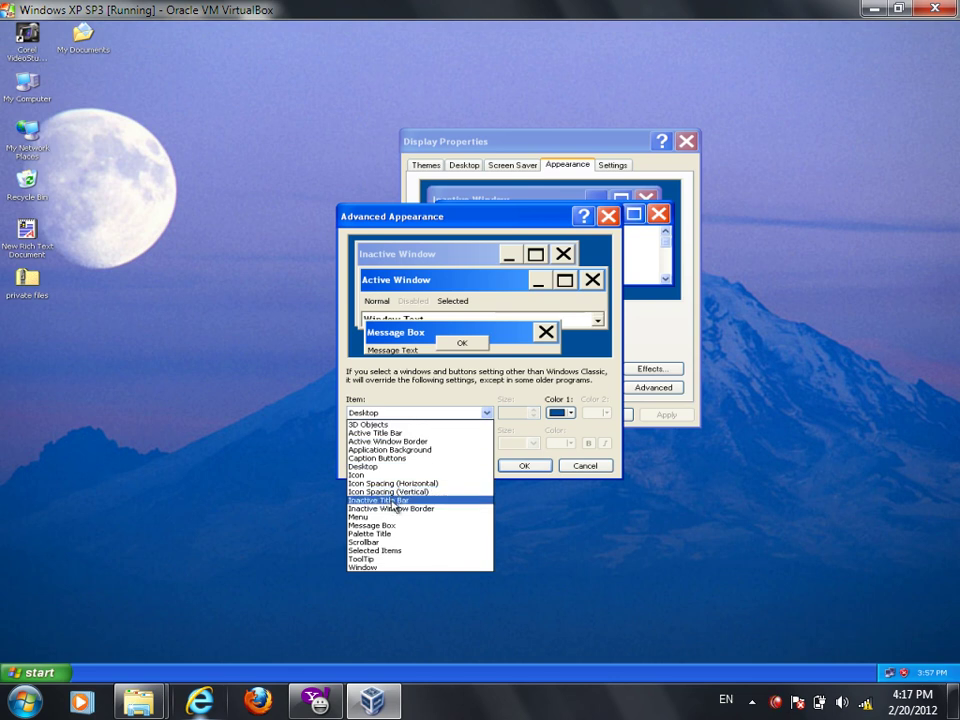
pyautogui.click(376, 493)
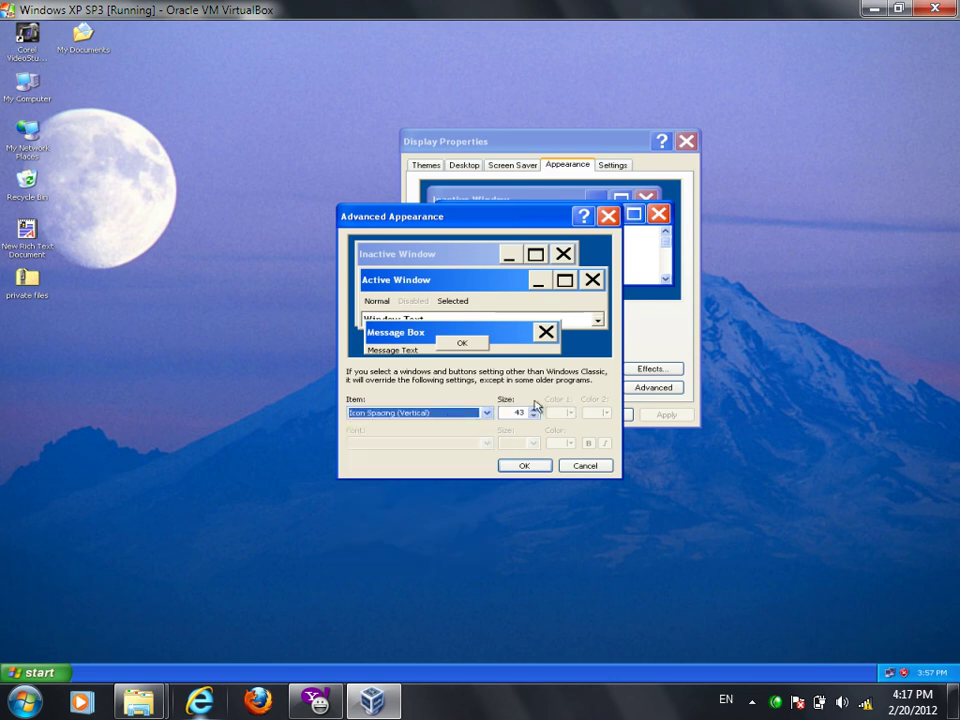
pyautogui.doubleClick(514, 414)
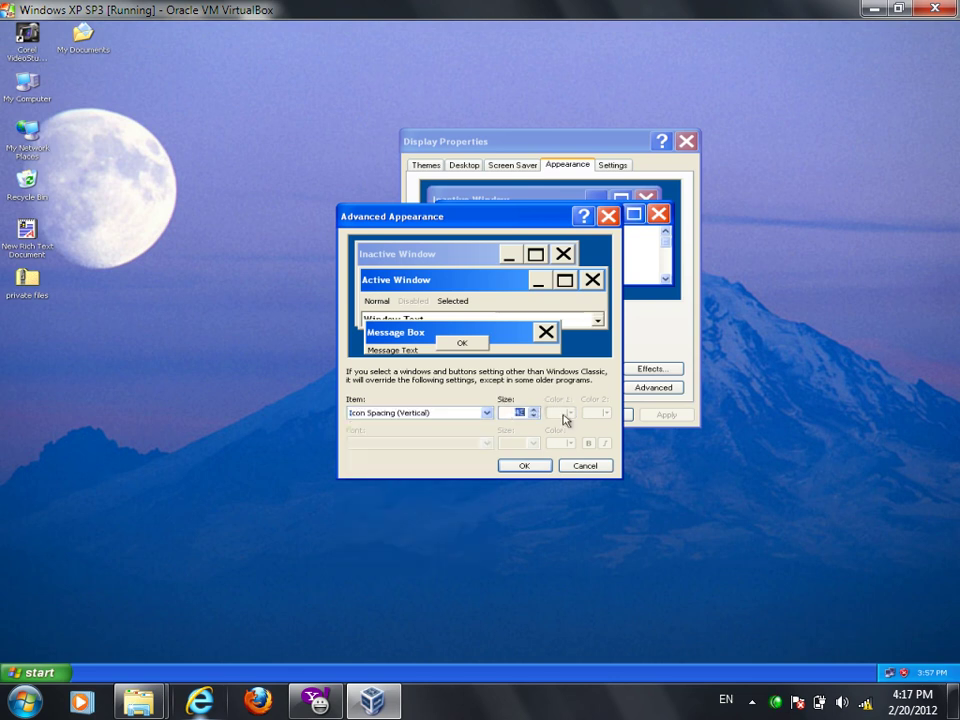
pyautogui.write('100')
pyautogui.click(523, 465)
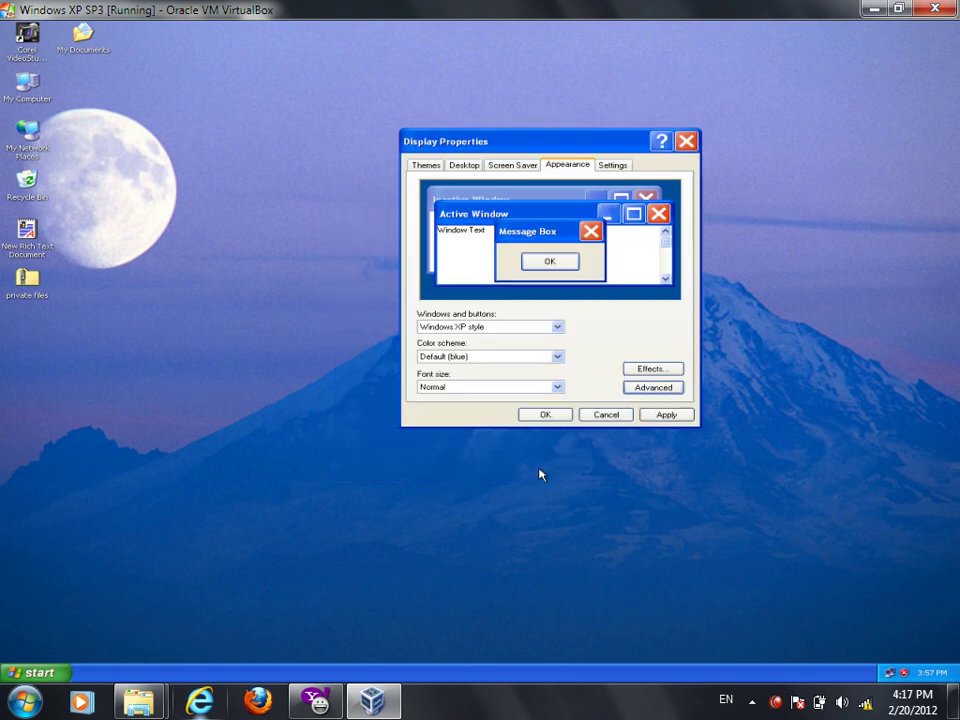
pyautogui.click(662, 416)
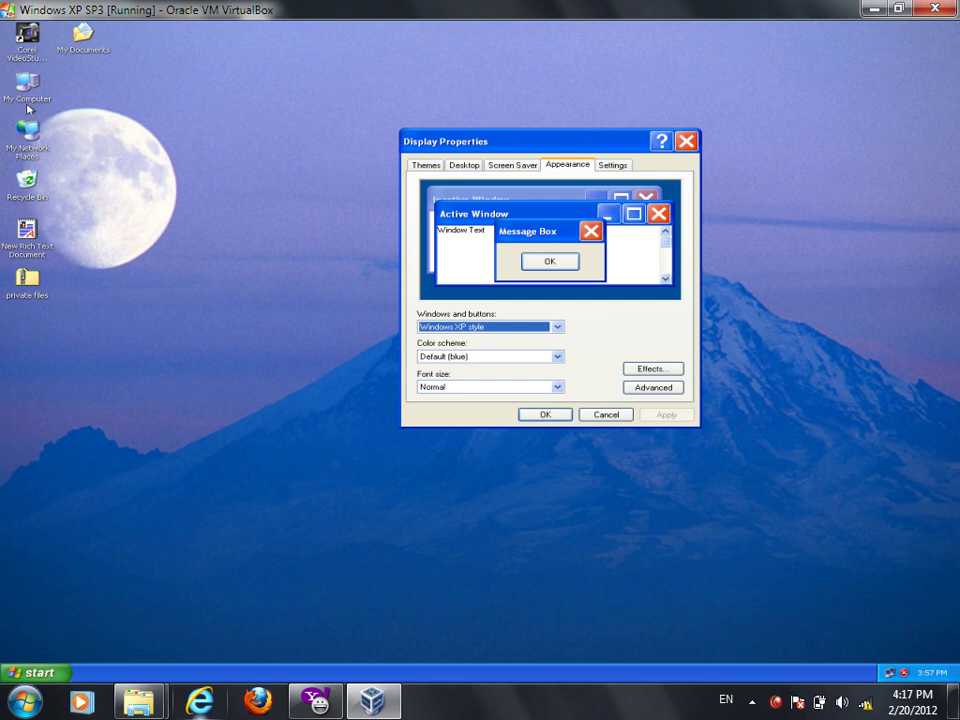
# Step: Set the horizontal icon spacing to 100, apply the change and close the display properties
pyautogui.click(664, 389)
pyautogui.click(487, 412)
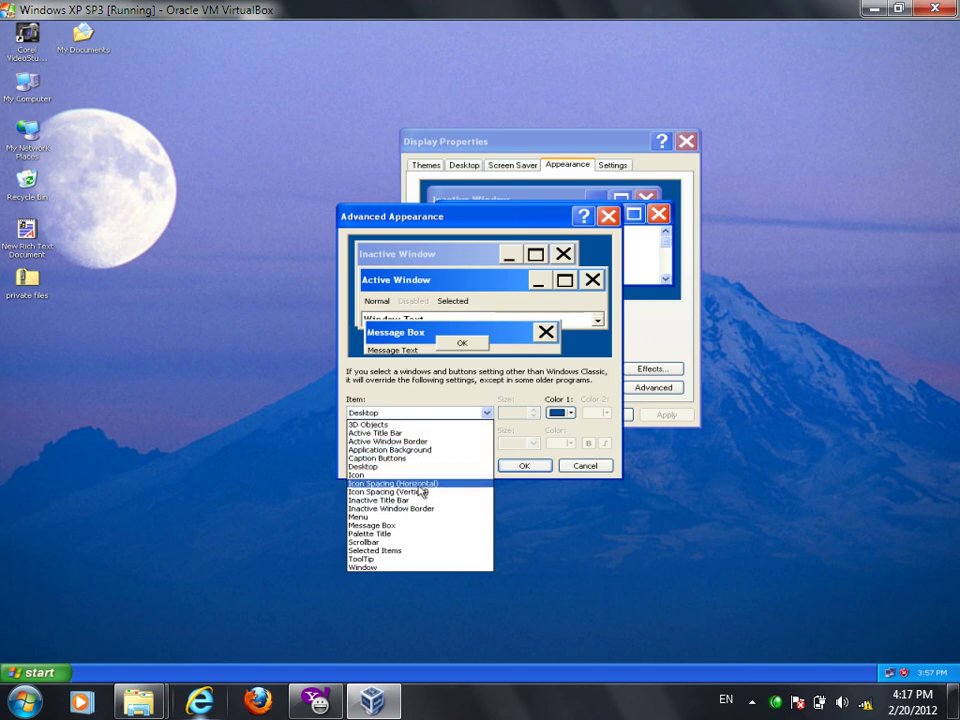
pyautogui.click(419, 486)
pyautogui.doubleClick(521, 412)
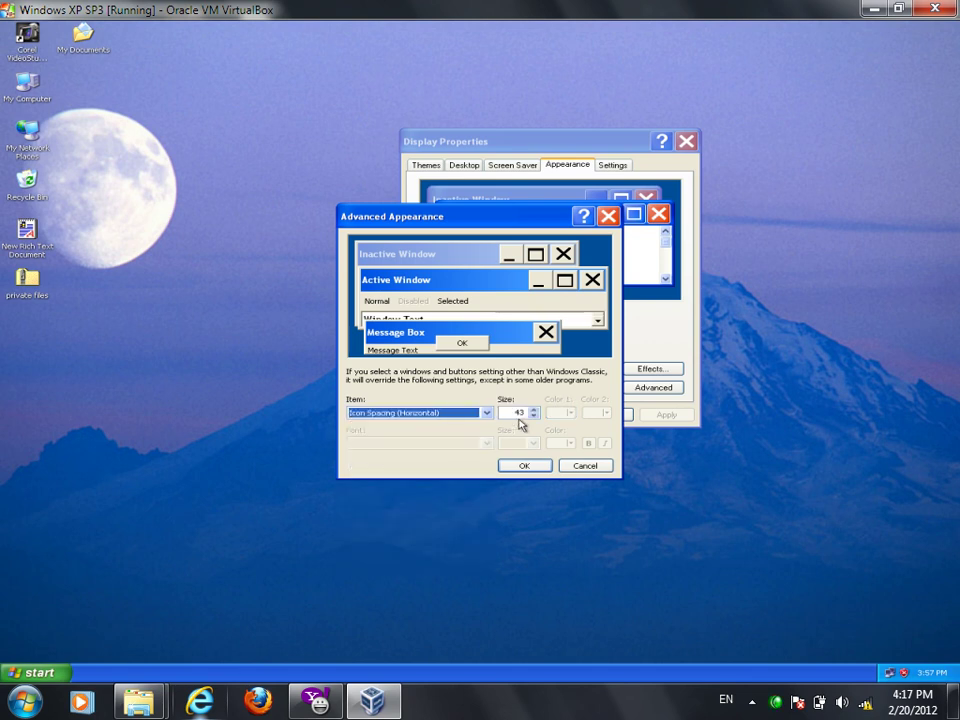
pyautogui.write('100')
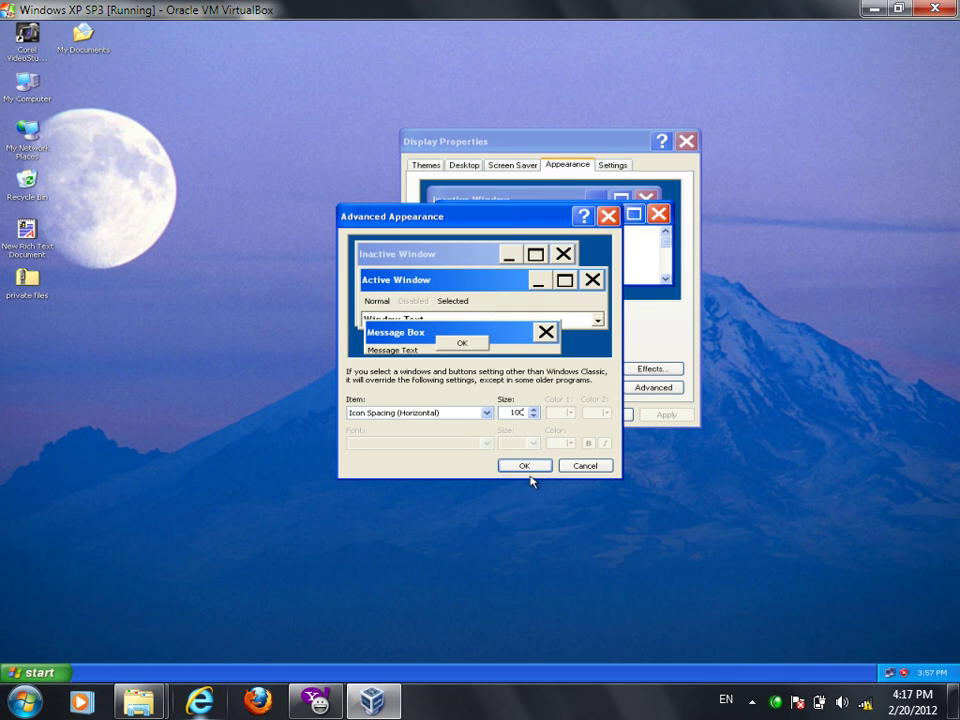
pyautogui.click(547, 467)
pyautogui.click(669, 414)
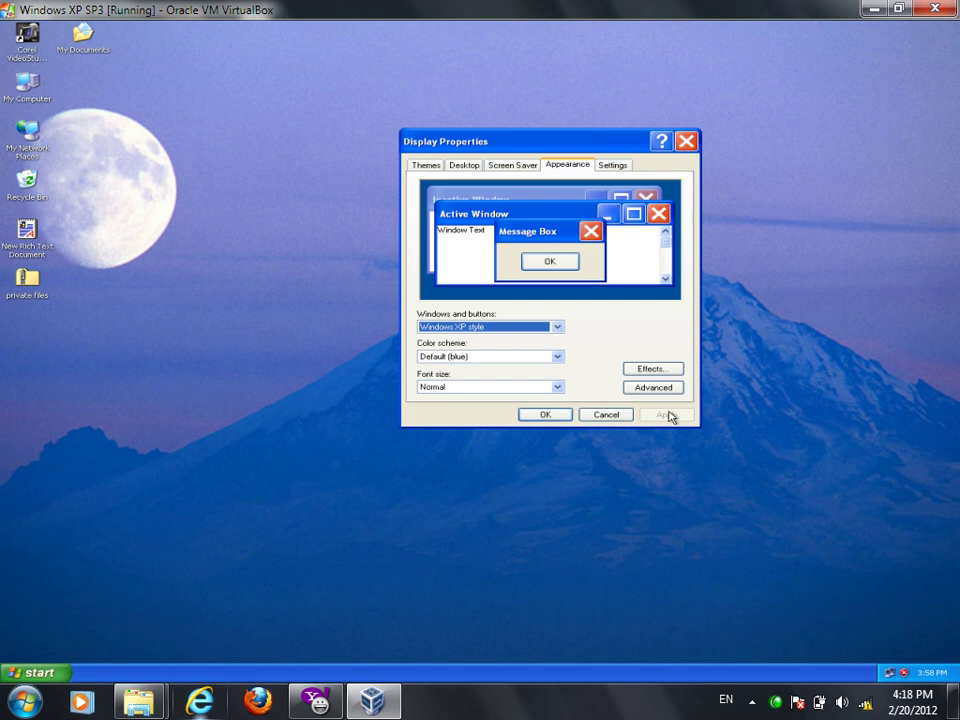
pyautogui.click(553, 418)
# Step: Log off Windows and restart the computer from the logon screen
pyautogui.click(66, 674)
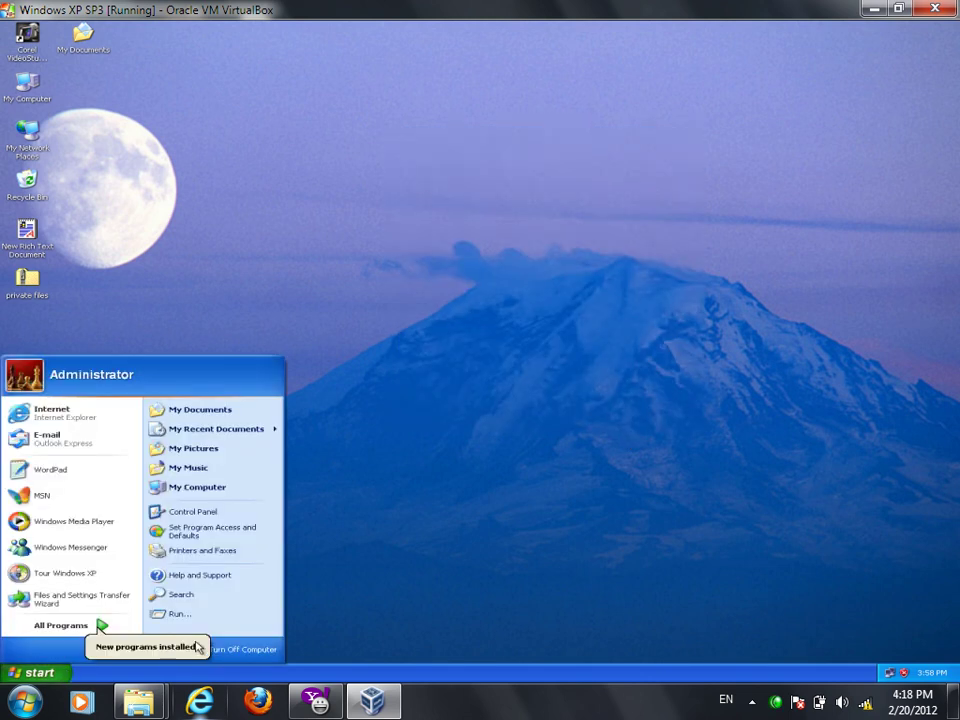
pyautogui.click(165, 648)
pyautogui.click(522, 263)
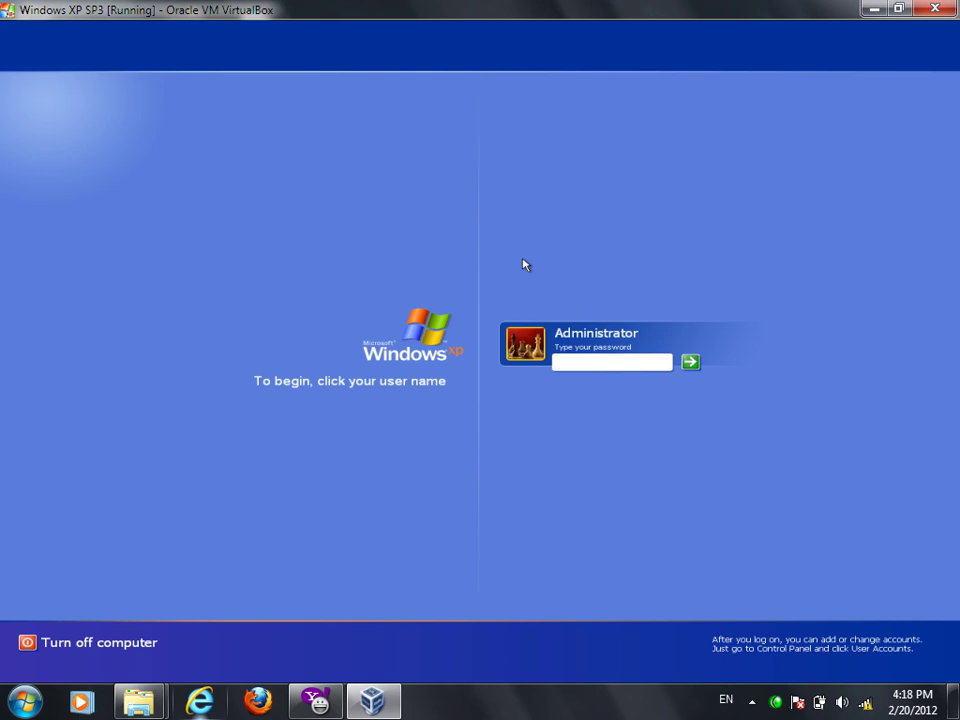
pyautogui.click(582, 381)
pyautogui.click(584, 367)
pyautogui.click(89, 642)
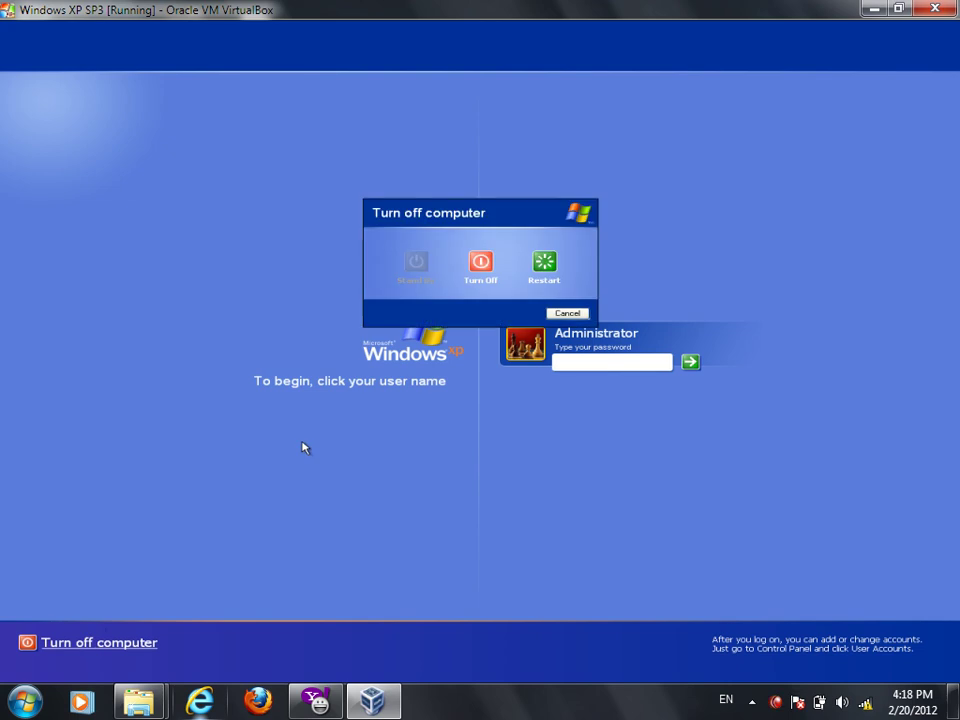
pyautogui.click(538, 268)
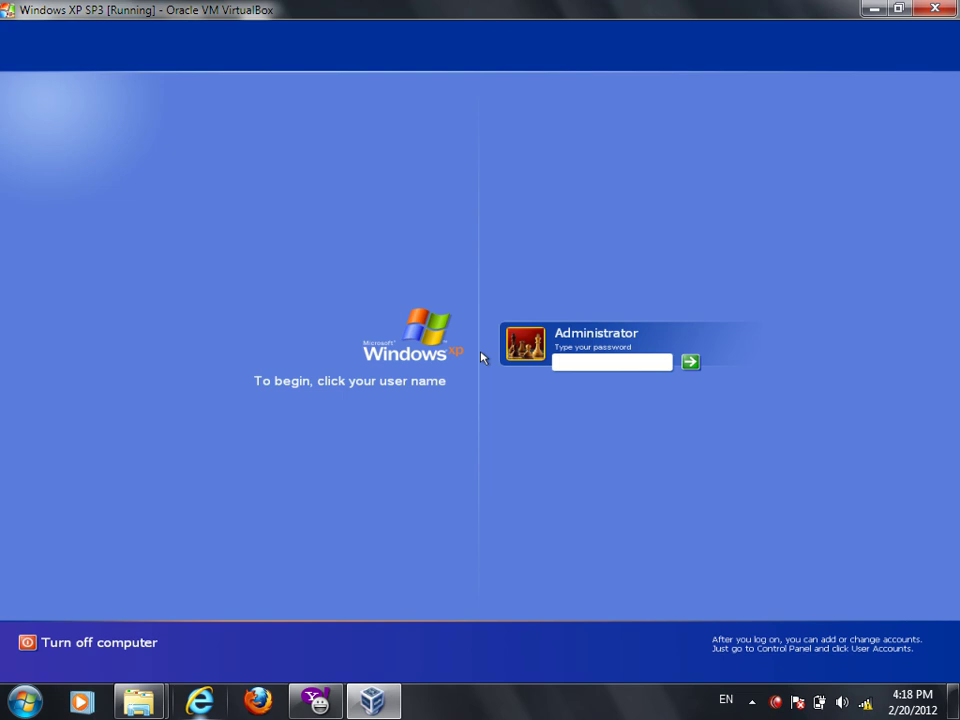
# Step: Log on with the account password and move the private files icon to the start of a second column on the desktop
pyautogui.write('***')
pyautogui.press('Return')
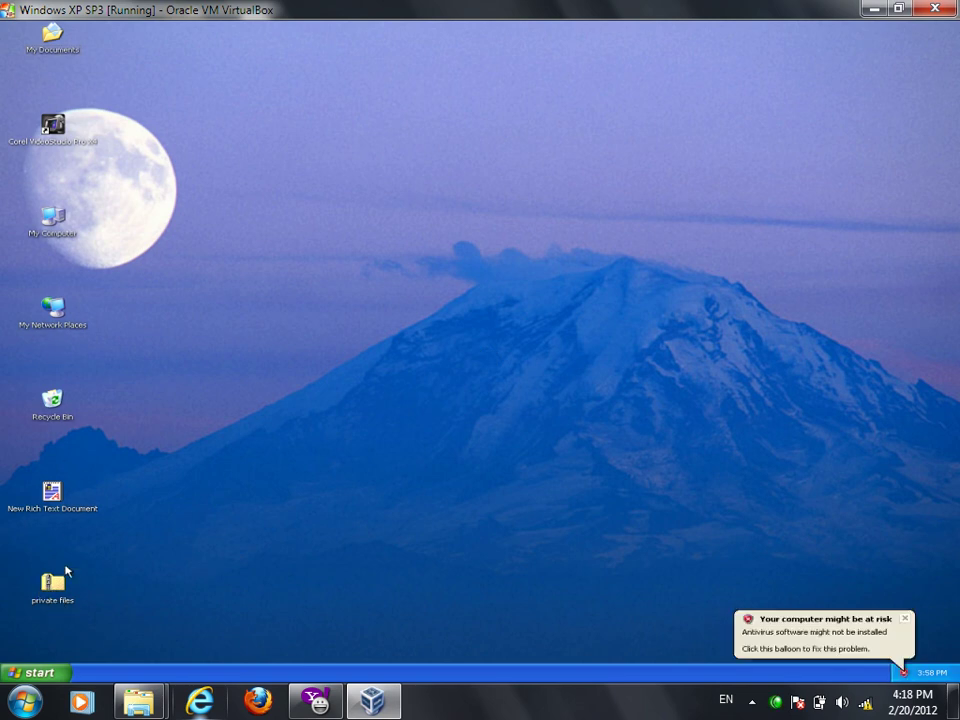
pyautogui.moveTo(68, 578); pyautogui.dragTo(175, 42)
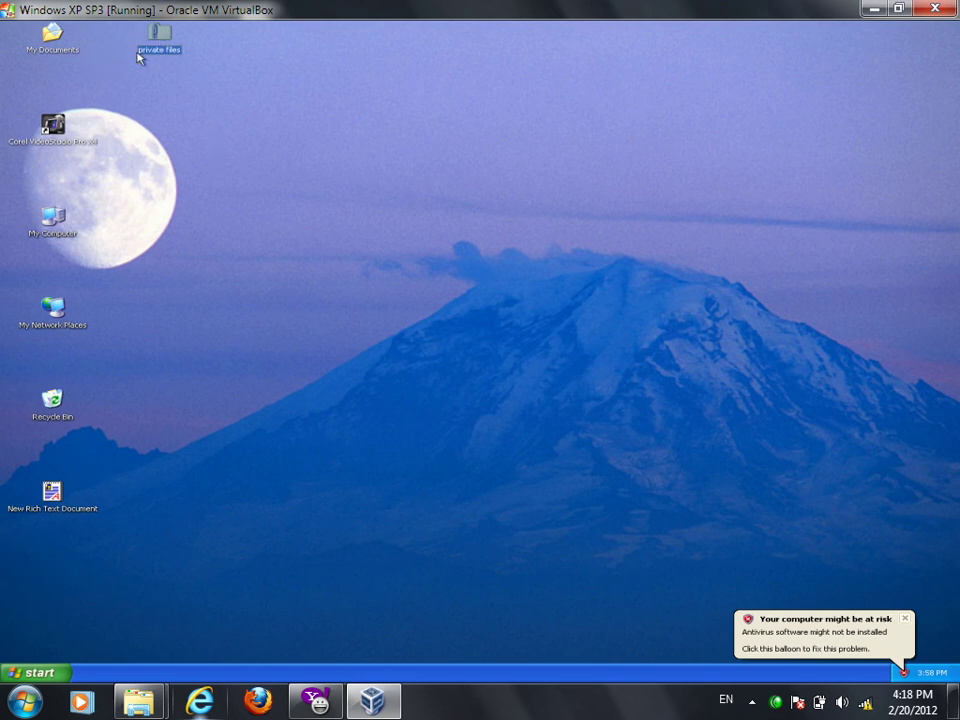
# Step: Open the desktop's advanced appearance settings and set the horizontal icon spacing to 43
pyautogui.rightClick(455, 170)
pyautogui.click(521, 259)
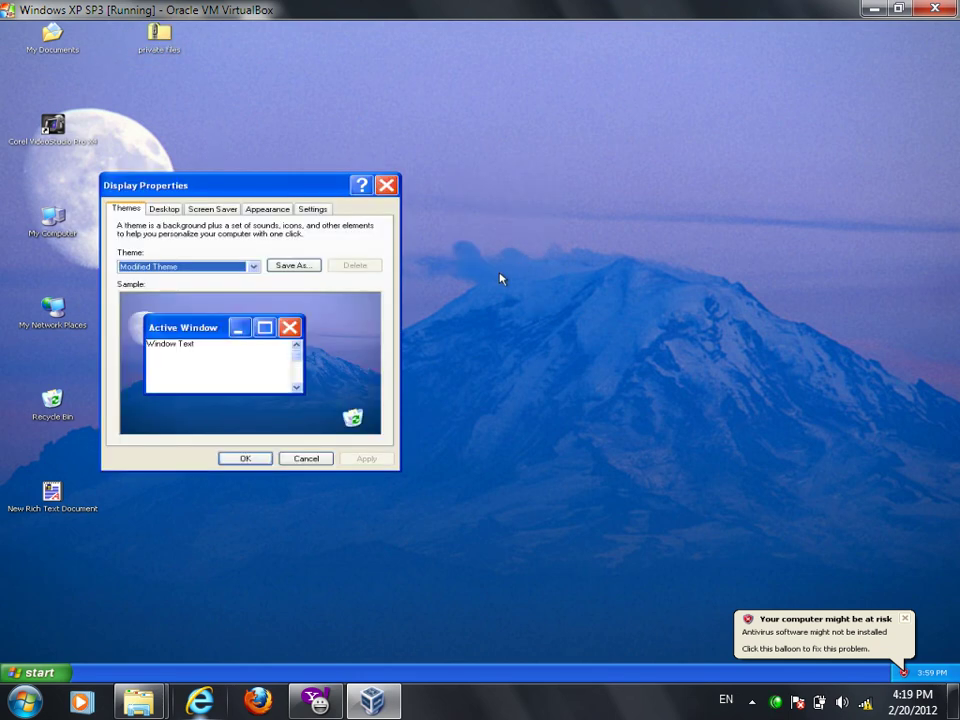
pyautogui.moveTo(298, 186); pyautogui.dragTo(695, 115)
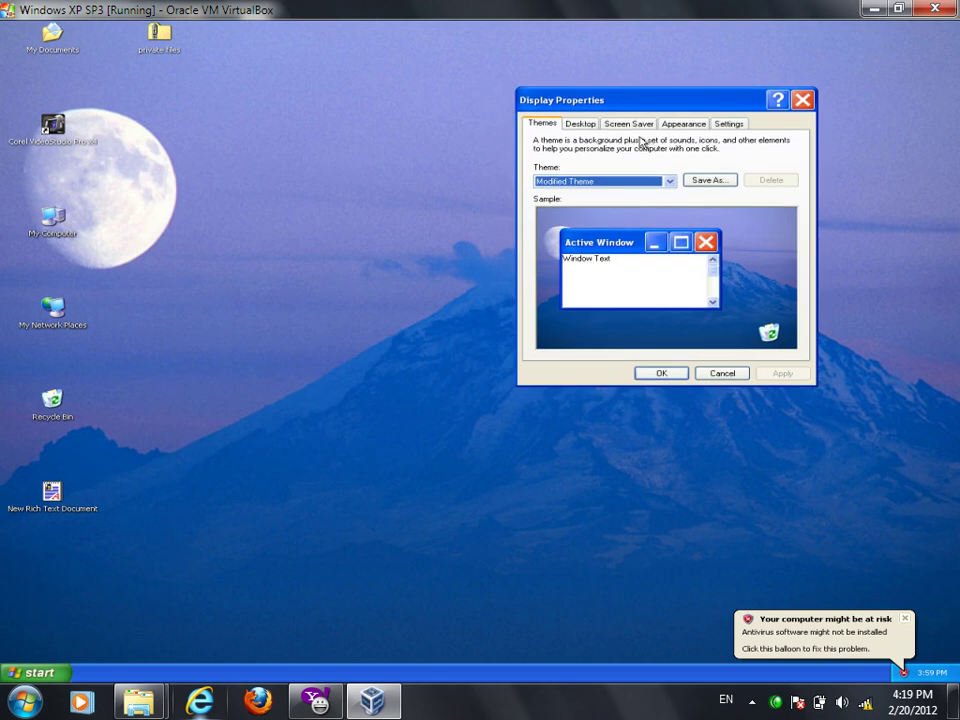
pyautogui.click(689, 125)
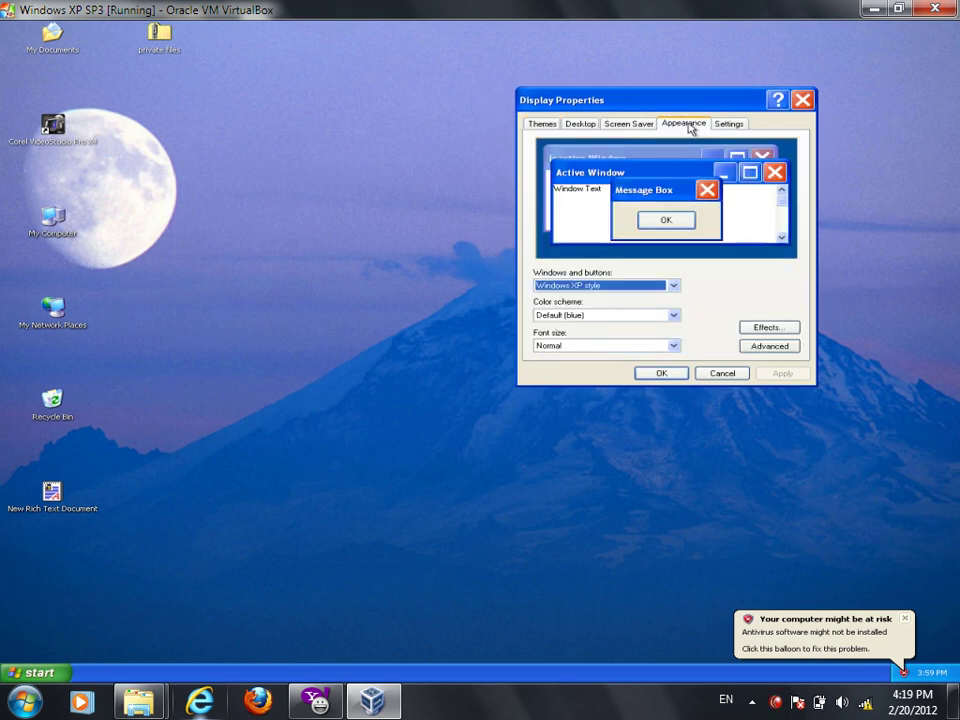
pyautogui.click(770, 346)
pyautogui.click(486, 413)
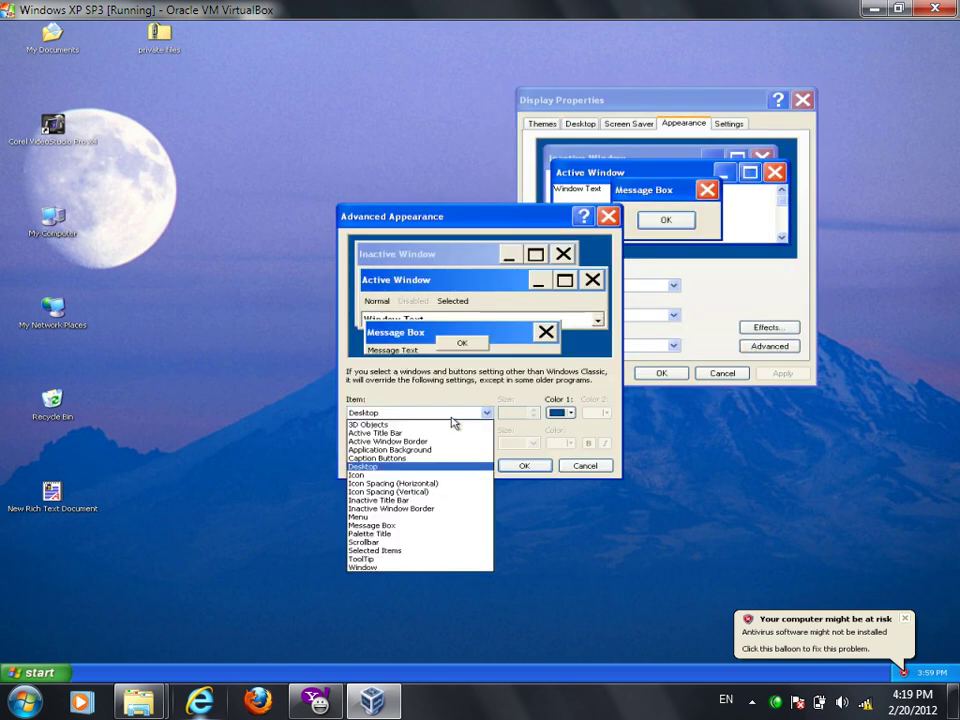
pyautogui.click(431, 484)
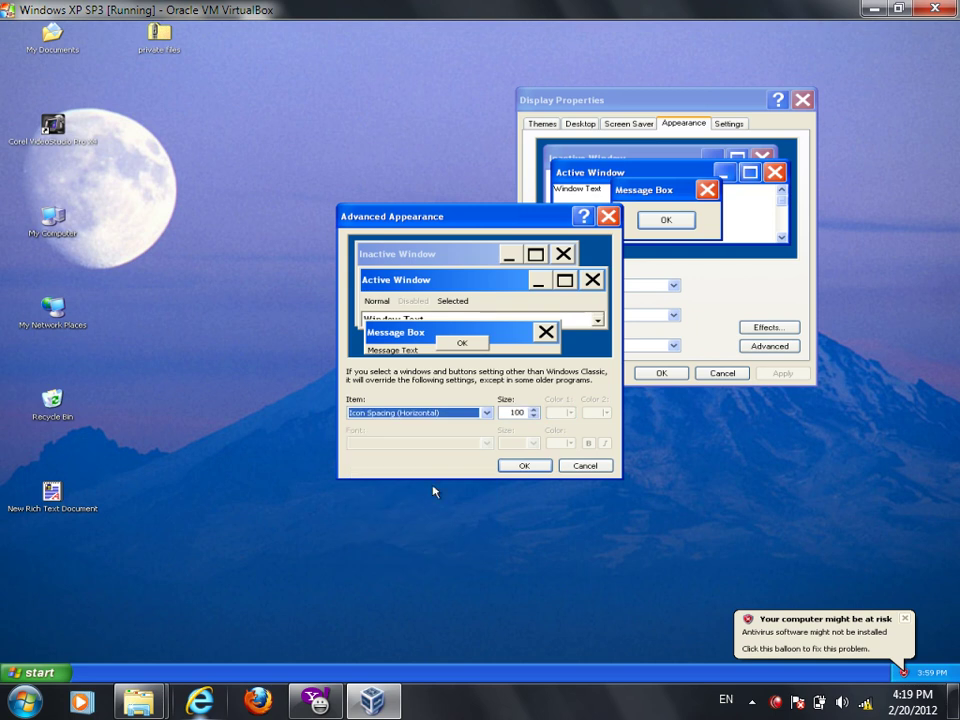
pyautogui.doubleClick(506, 412)
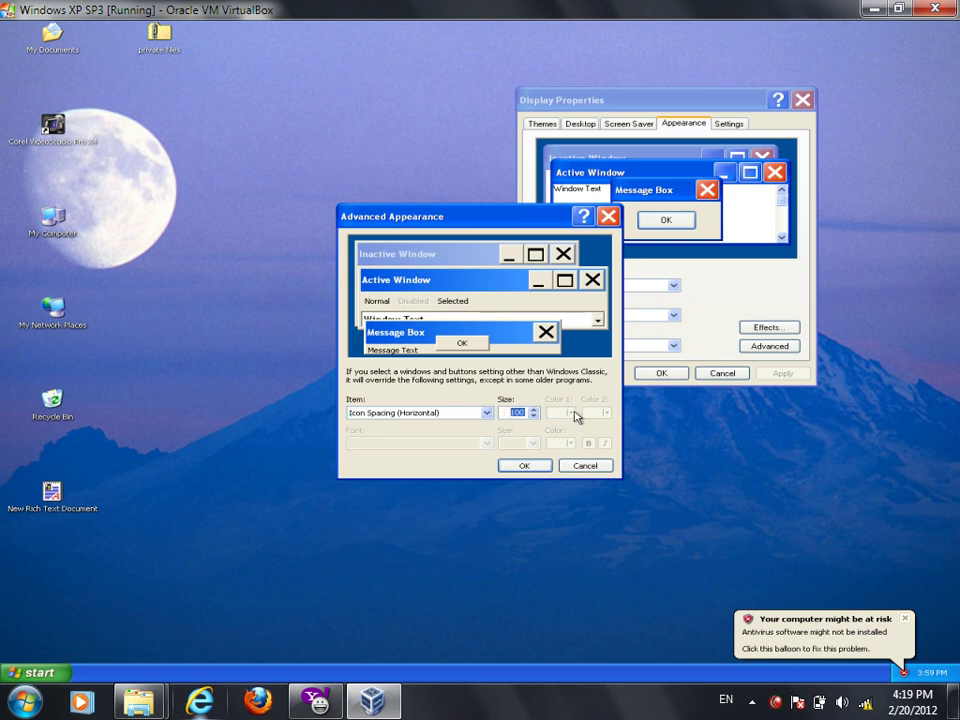
pyautogui.write('43')
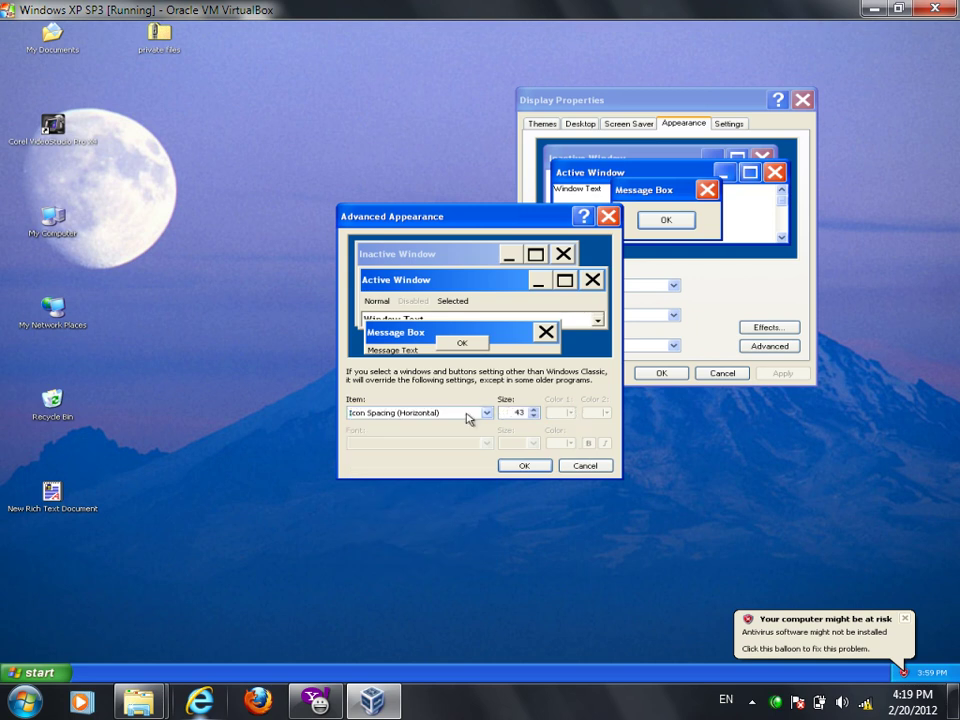
# Step: Set the vertical icon spacing to 43, apply the change and close the display properties
pyautogui.click(468, 414)
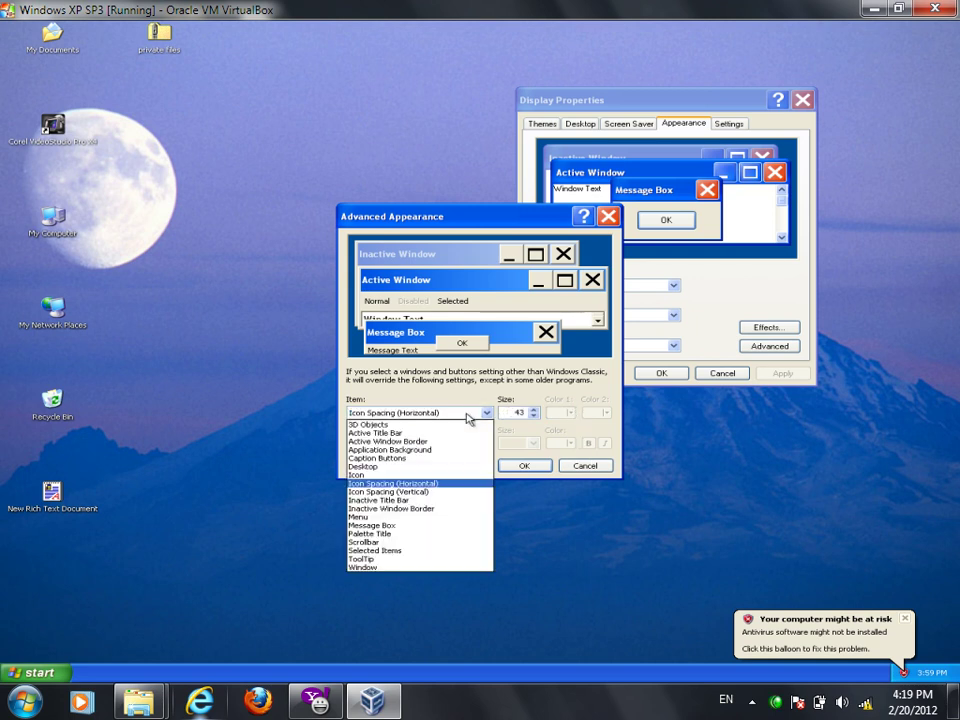
pyautogui.click(452, 491)
pyautogui.doubleClick(510, 413)
pyautogui.write('43')
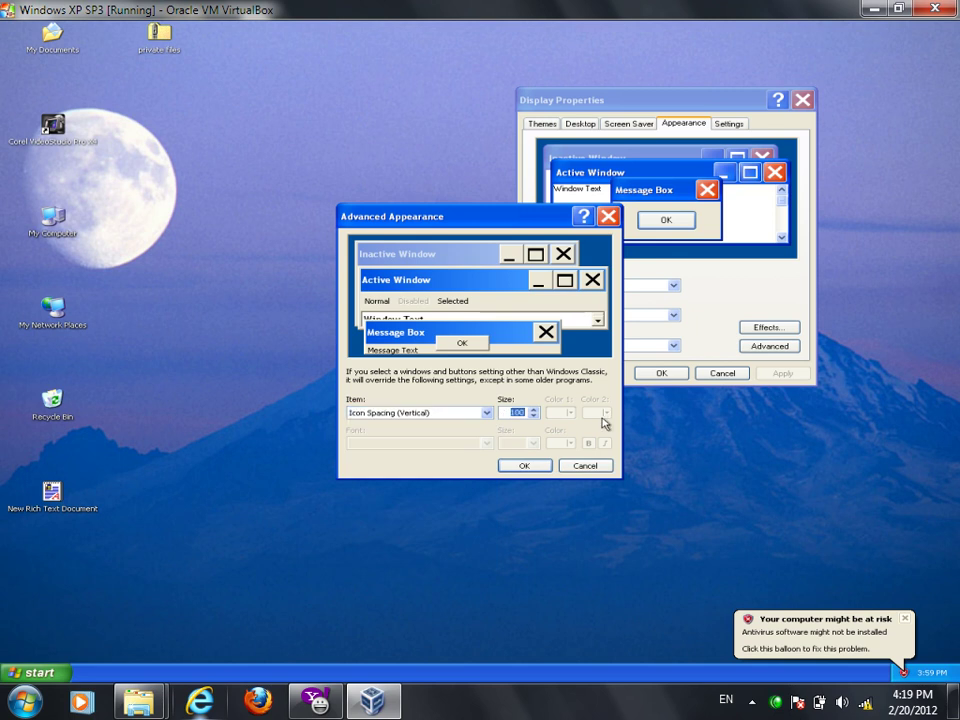
pyautogui.click(541, 466)
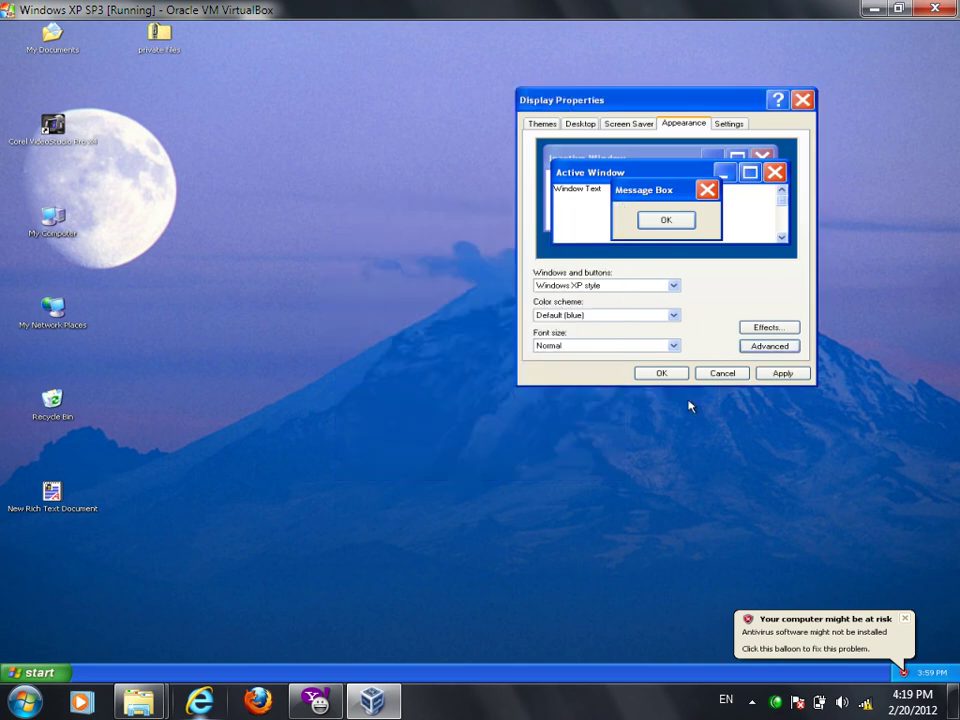
pyautogui.click(779, 374)
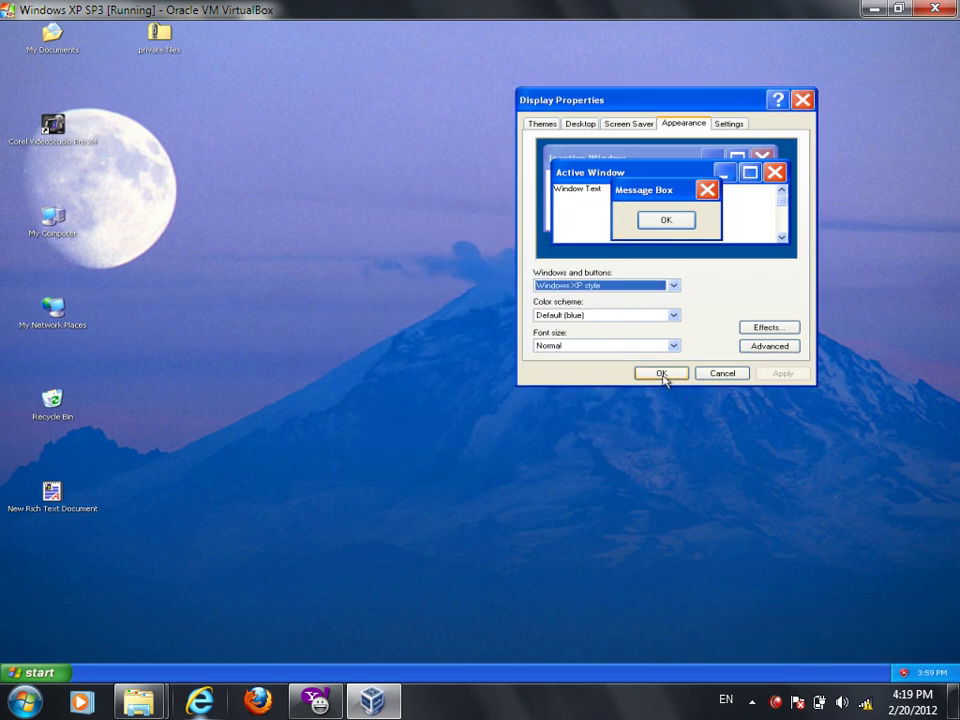
pyautogui.click(662, 374)
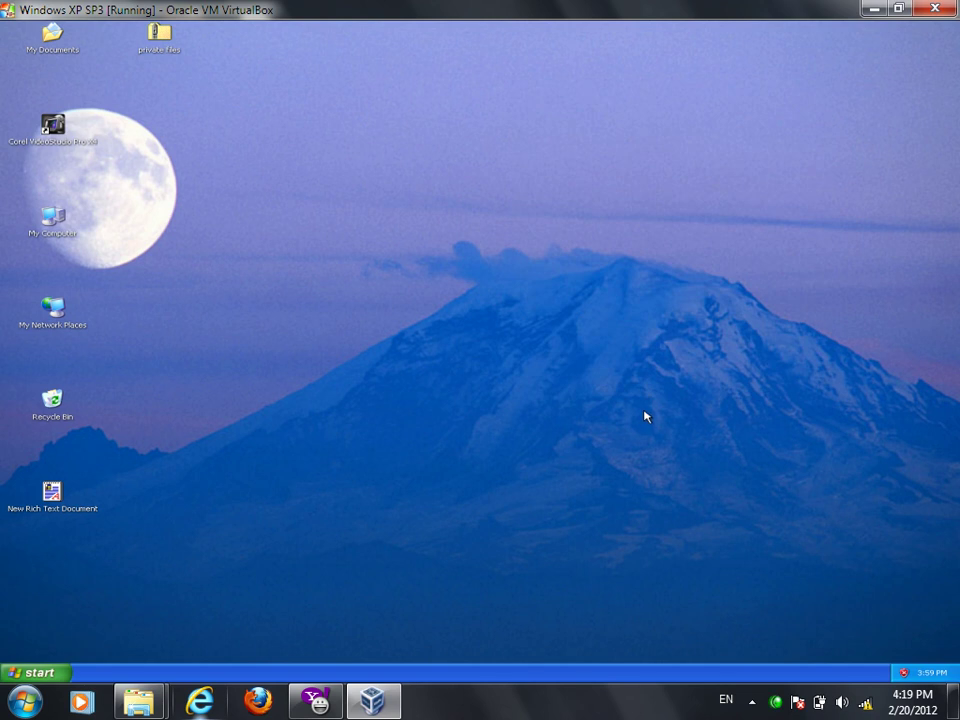
# Step: Log off Windows and restart the computer from the logon screen
pyautogui.click(48, 674)
pyautogui.click(160, 649)
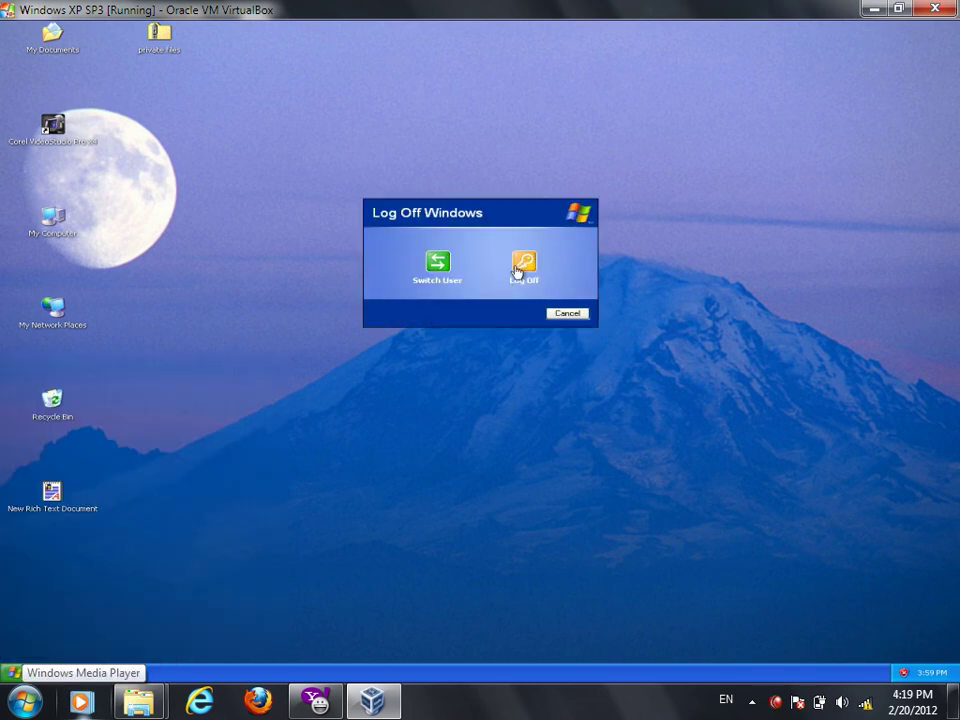
pyautogui.click(519, 262)
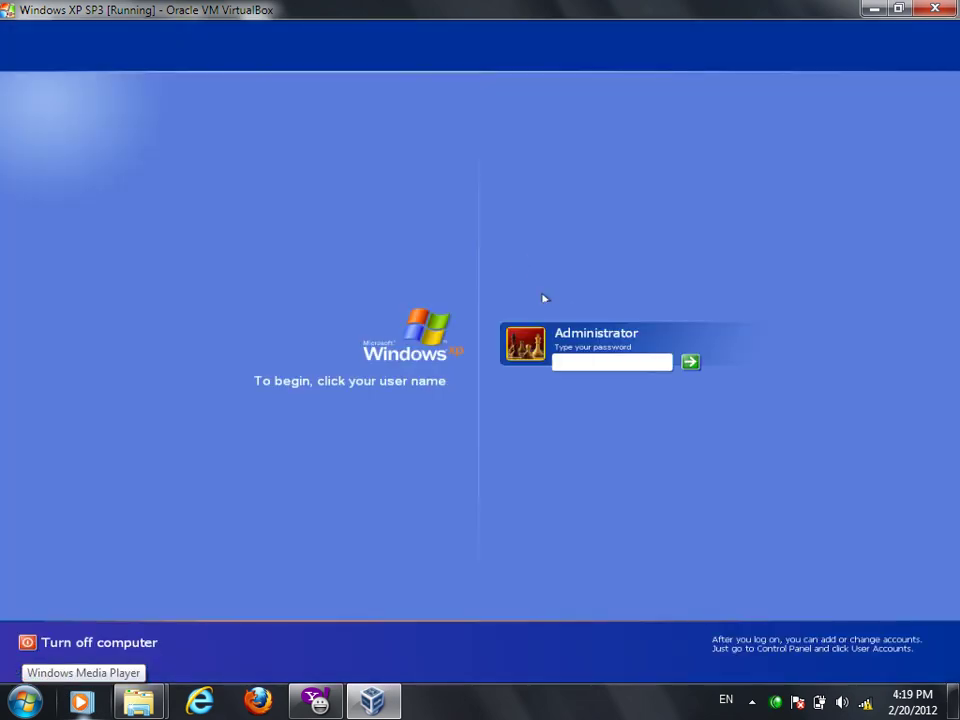
pyautogui.click(100, 645)
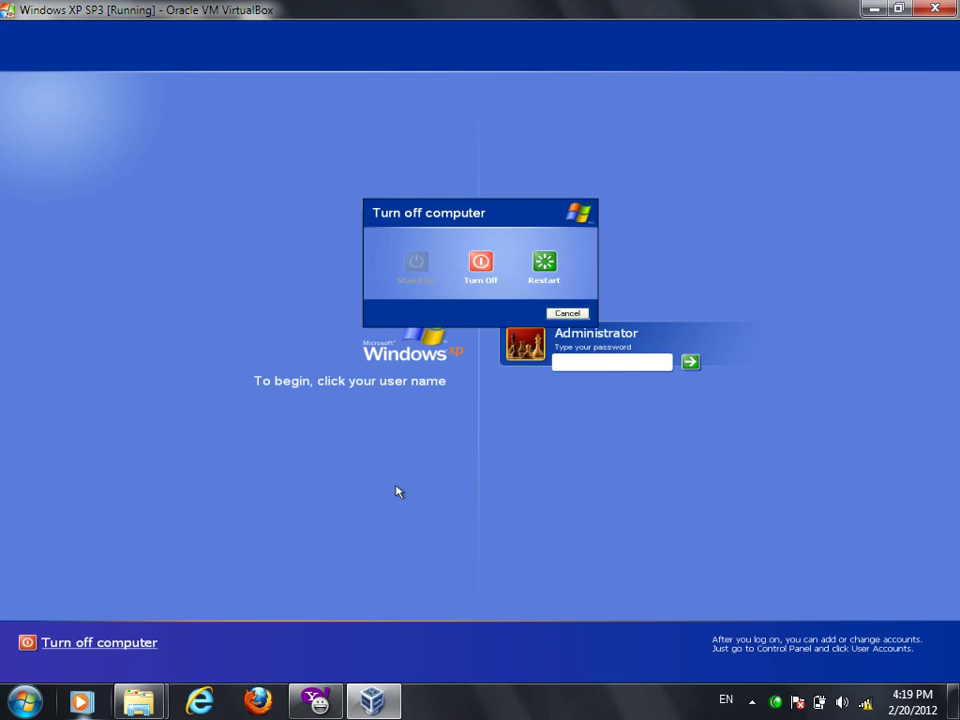
pyautogui.click(544, 262)
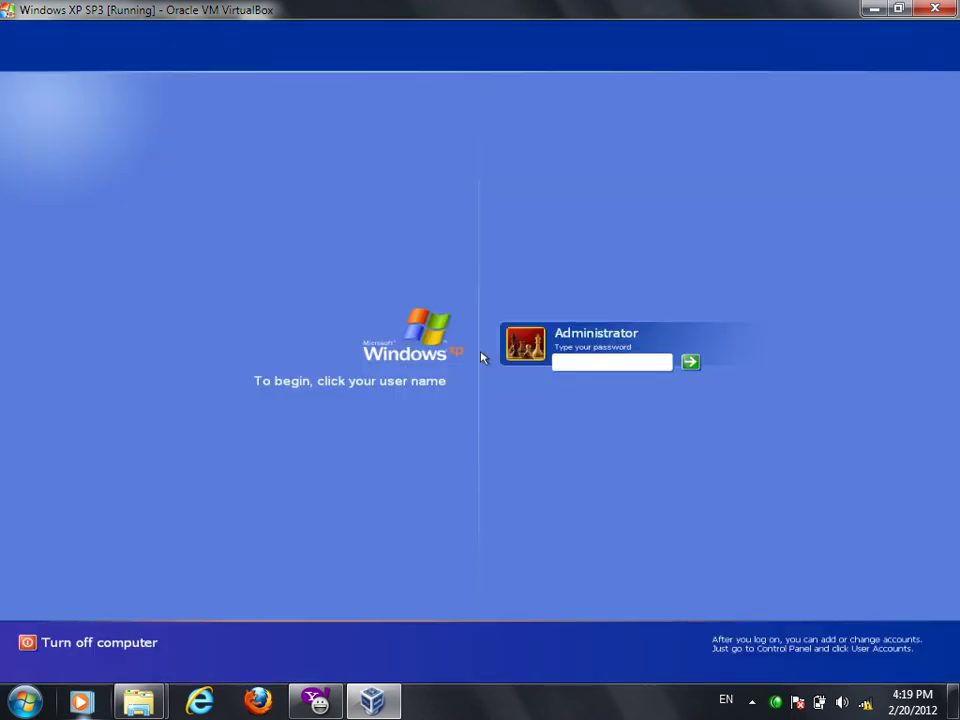
# Step: Log on with the account password and refresh the desktop
pyautogui.write('*****')
pyautogui.press('Return')
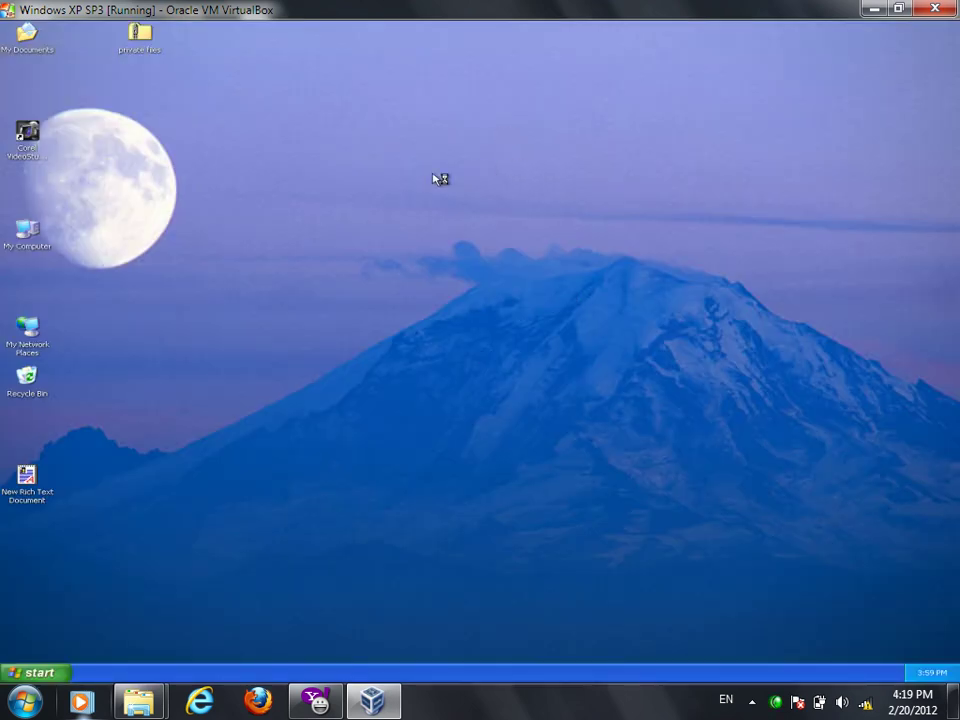
pyautogui.rightClick(318, 114)
pyautogui.click(362, 131)
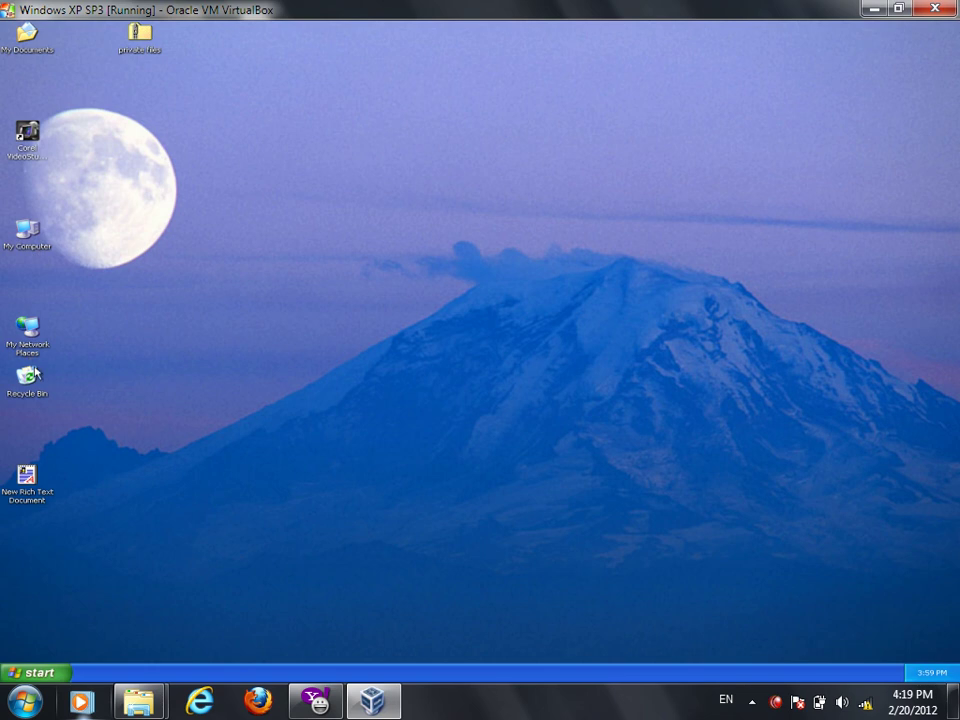
# Step: Turn on Auto Arrange for the desktop icons
pyautogui.rightClick(308, 170)
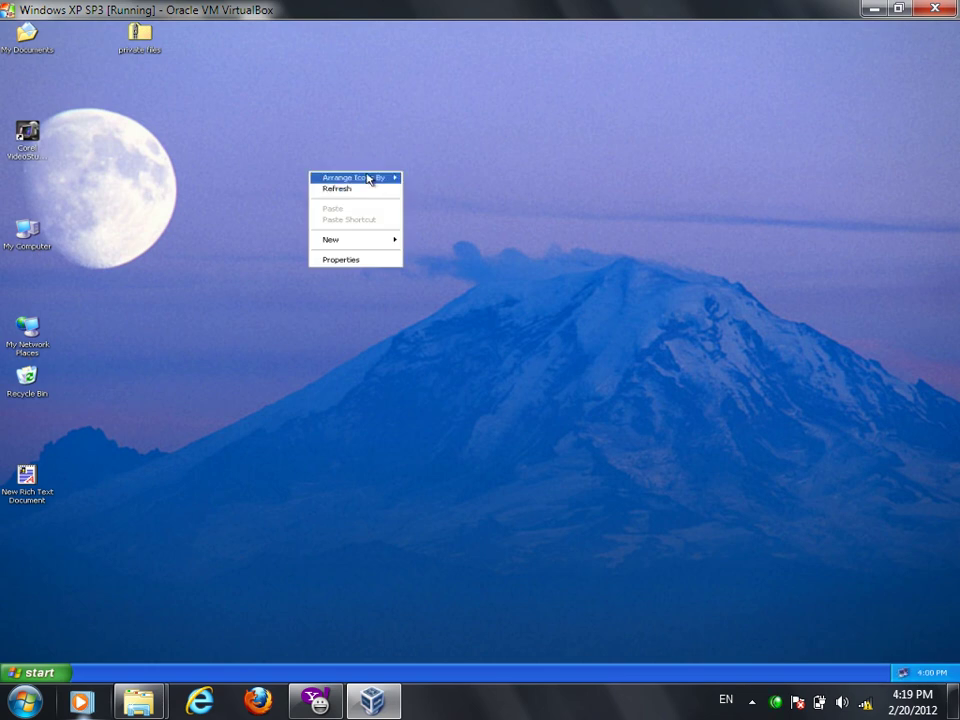
pyautogui.moveTo(377, 178)
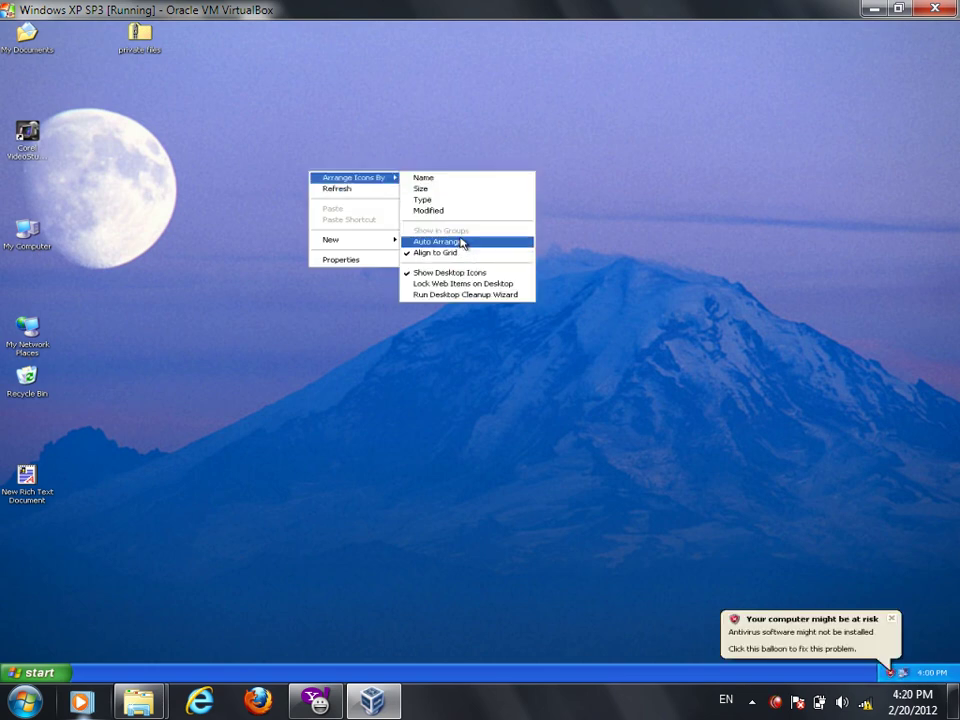
pyautogui.click(472, 244)
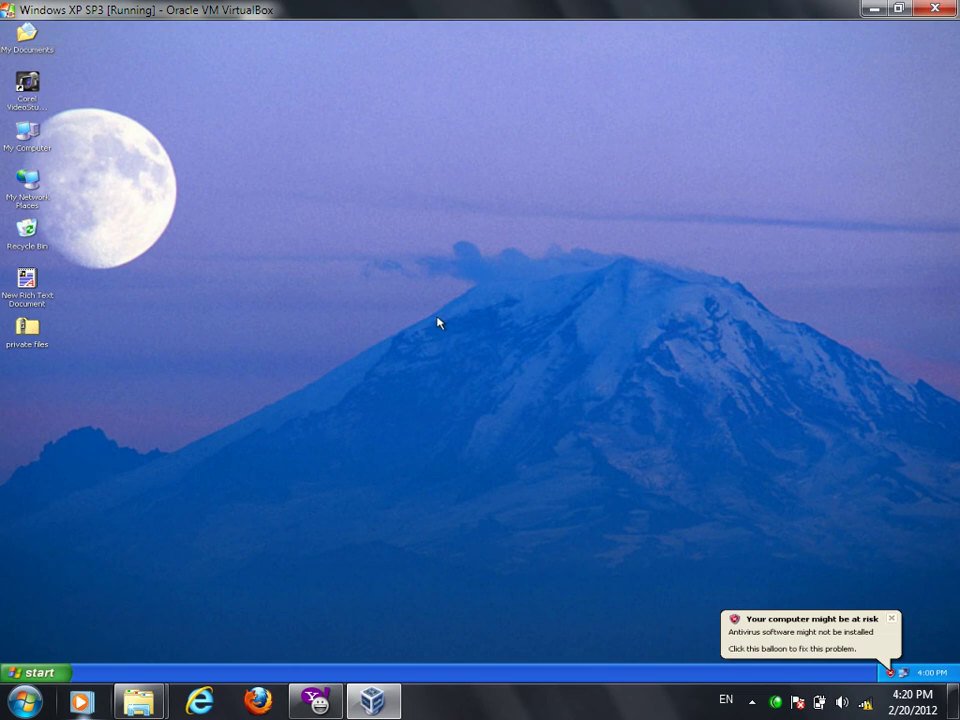
# Step: Open the desktop's advanced appearance settings and select the Icon item for editing
pyautogui.rightClick(488, 141)
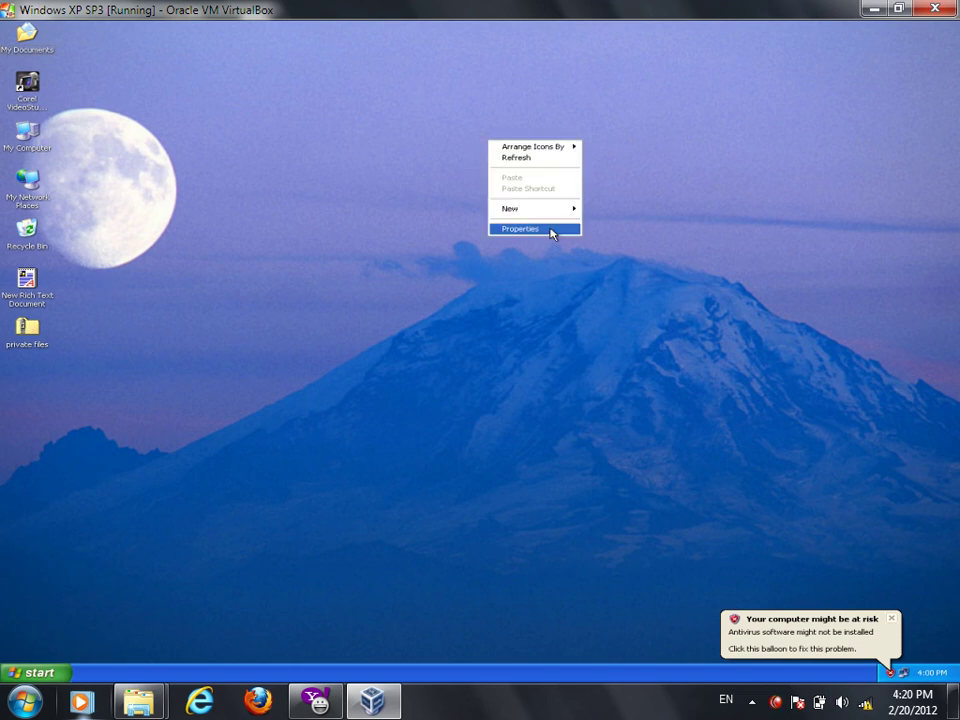
pyautogui.click(552, 230)
pyautogui.moveTo(319, 185); pyautogui.dragTo(566, 130)
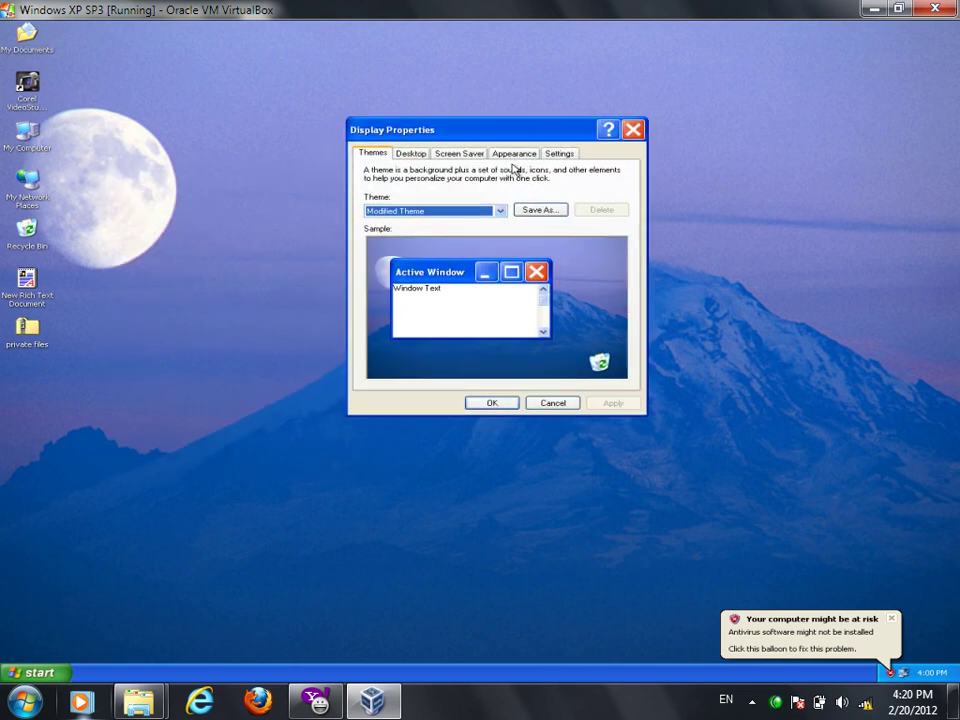
pyautogui.click(516, 155)
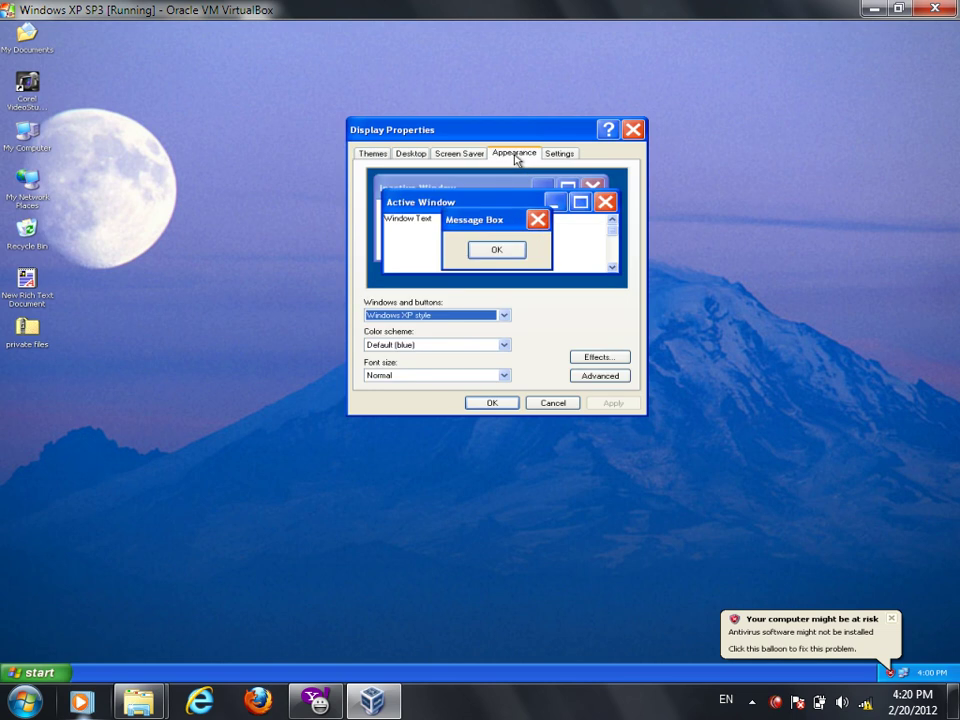
pyautogui.click(601, 377)
pyautogui.moveTo(451, 225); pyautogui.dragTo(606, 98)
pyautogui.click(527, 288)
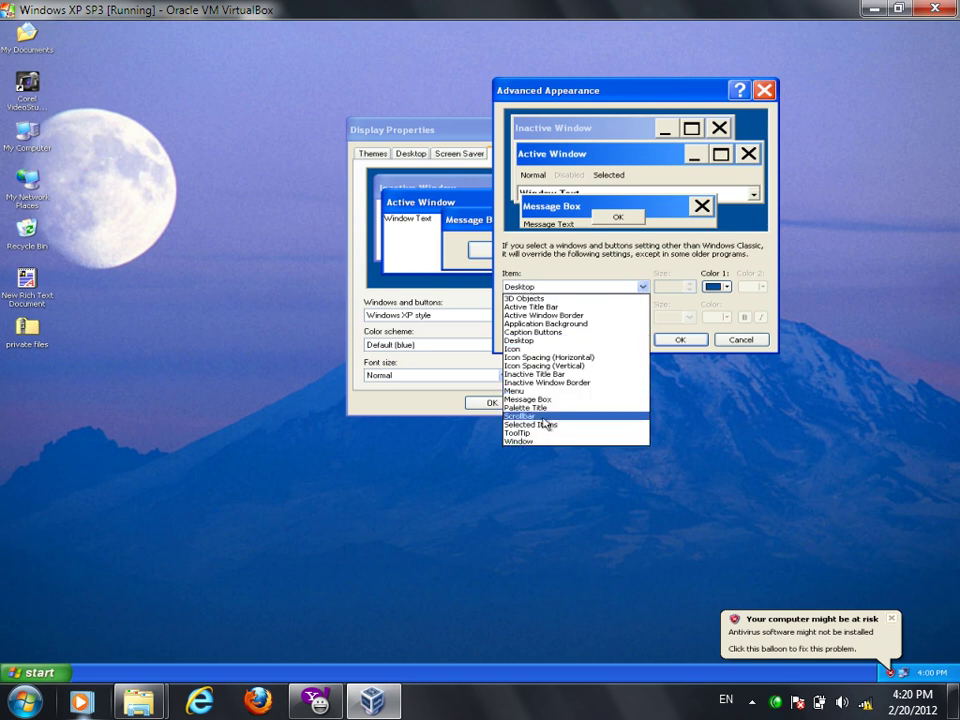
pyautogui.click(515, 349)
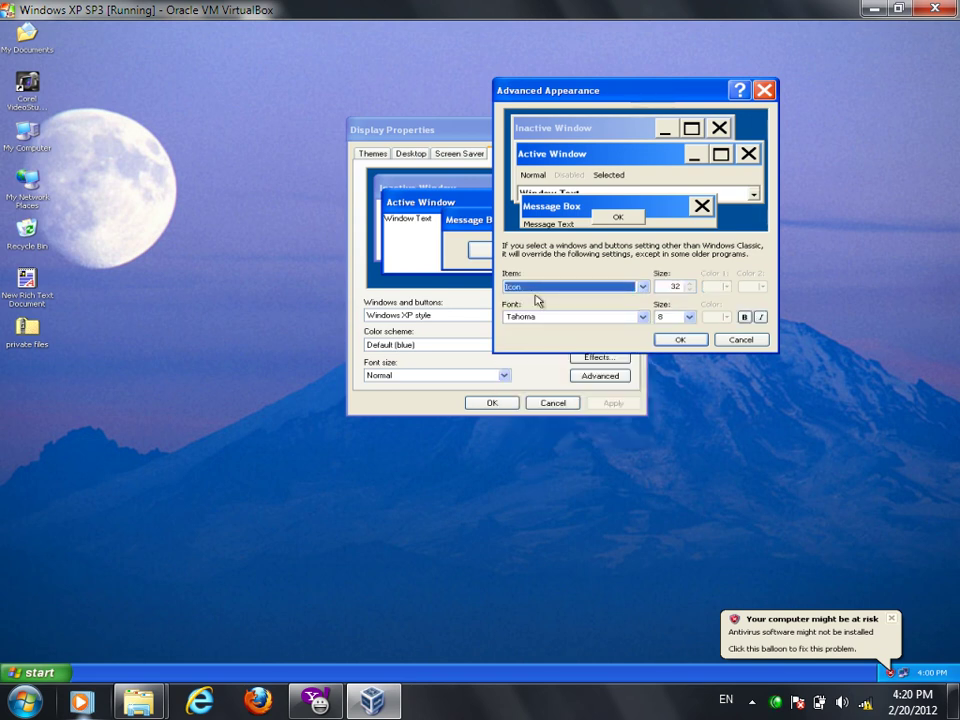
# Step: Set the desktop icon size to 64 and the icon font size to 16, and apply the change
pyautogui.click(674, 287)
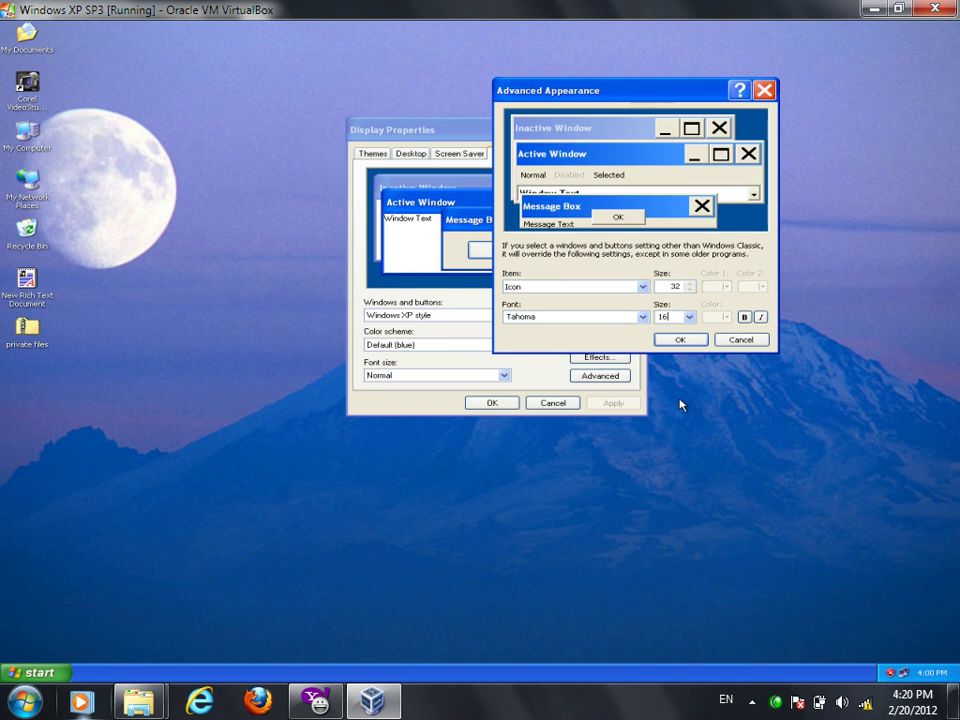
pyautogui.moveTo(670, 286); pyautogui.dragTo(701, 284)
pyautogui.write('64')
pyautogui.press('Return')
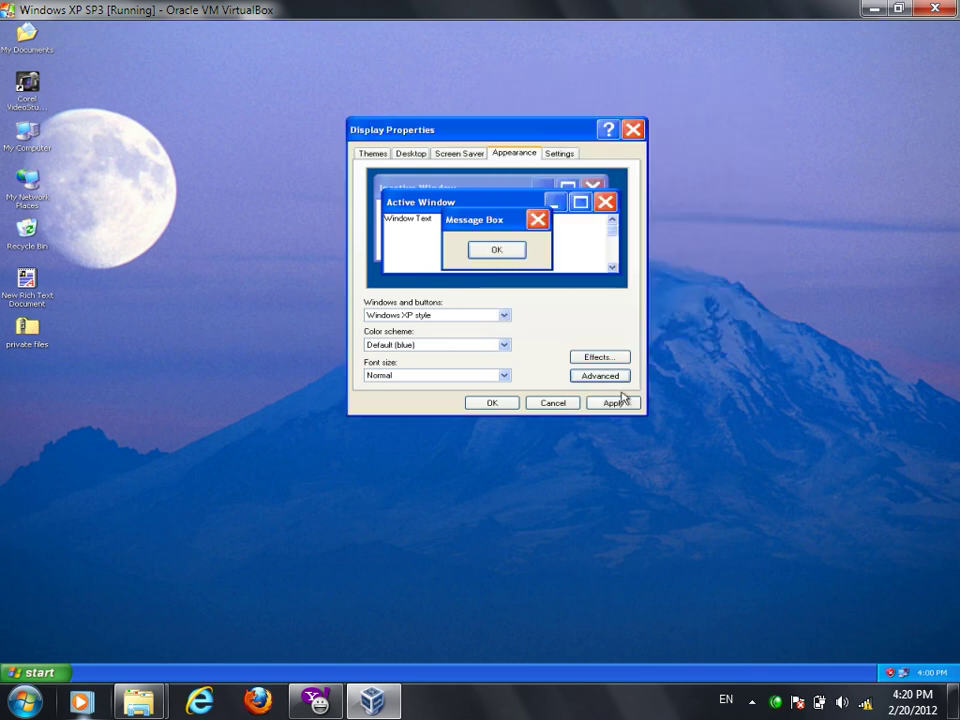
pyautogui.click(603, 405)
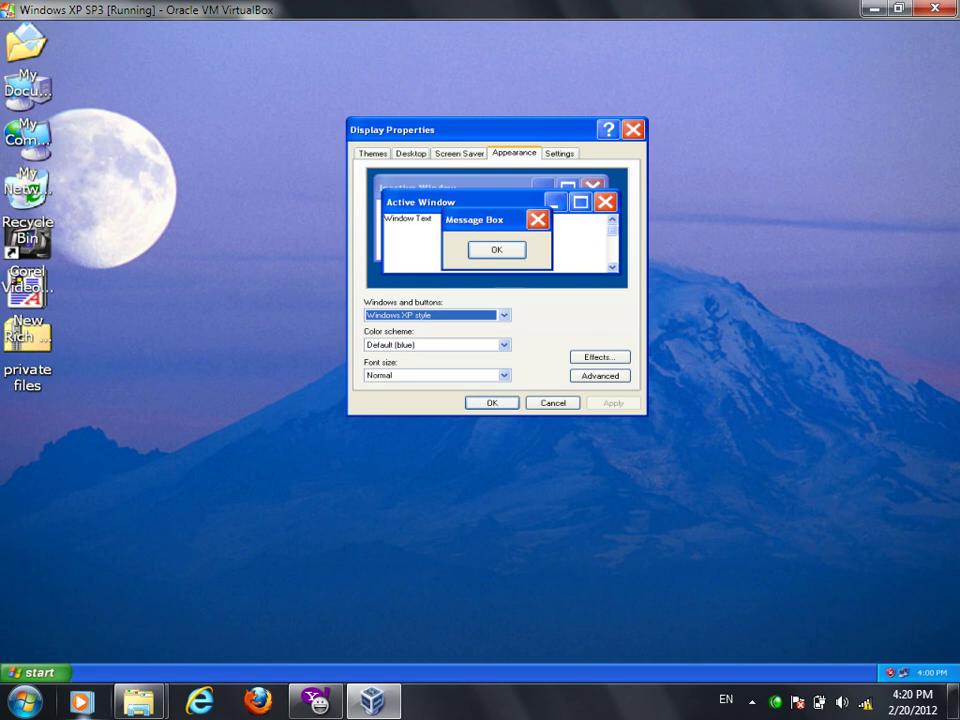
# Step: Set the Icon item's size back to 32 in the advanced appearance settings, restore its smaller font size and apply the change
pyautogui.click(588, 378)
pyautogui.click(413, 413)
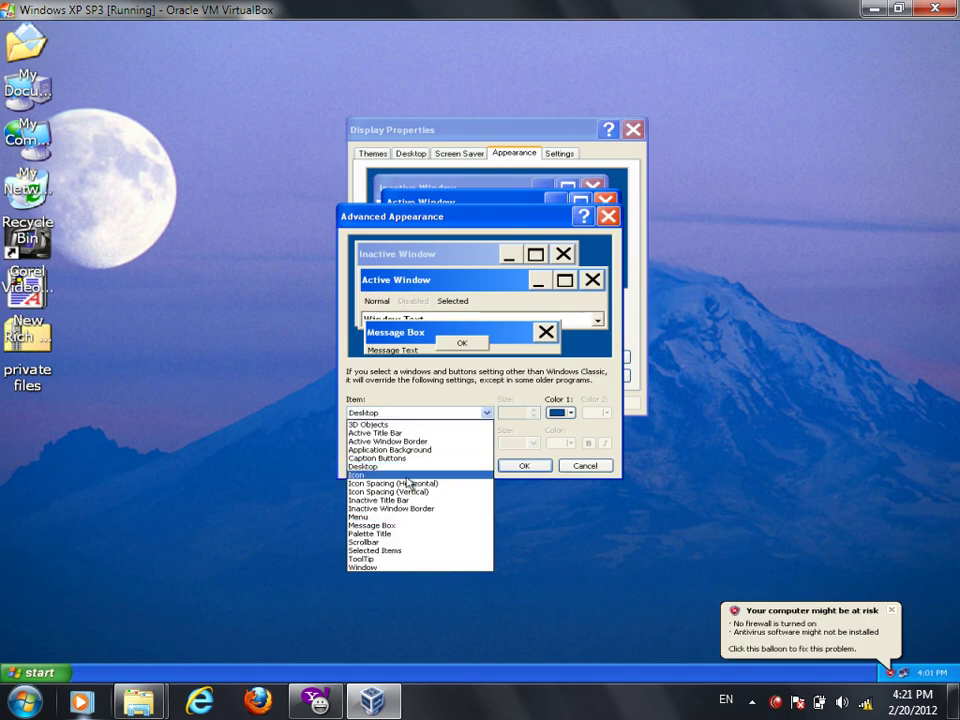
pyautogui.click(408, 476)
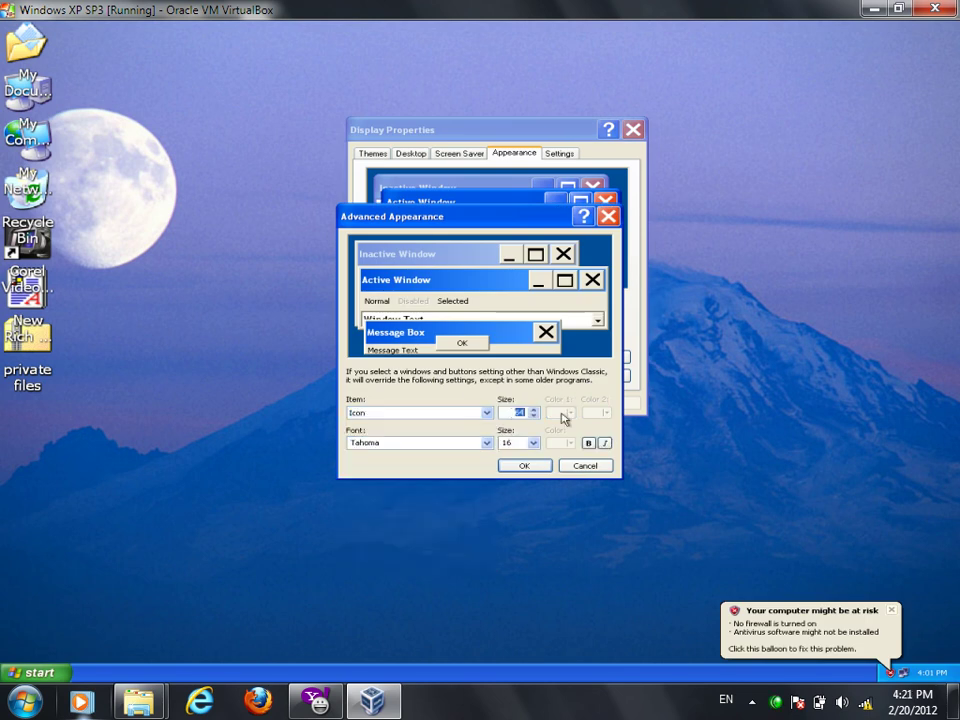
pyautogui.write('32')
pyautogui.click(516, 462)
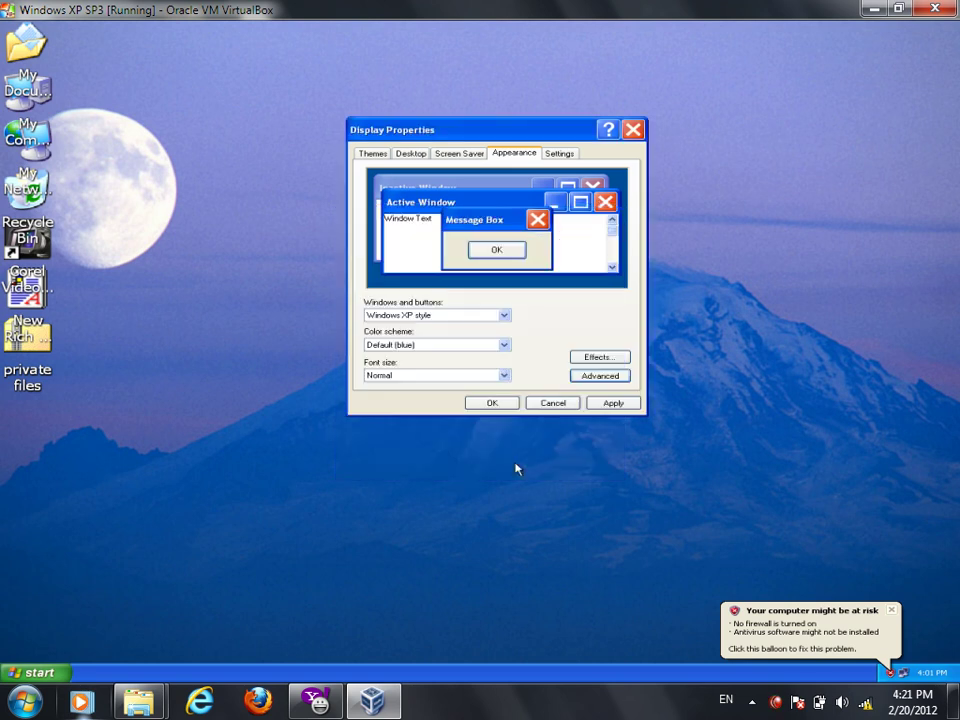
pyautogui.click(612, 403)
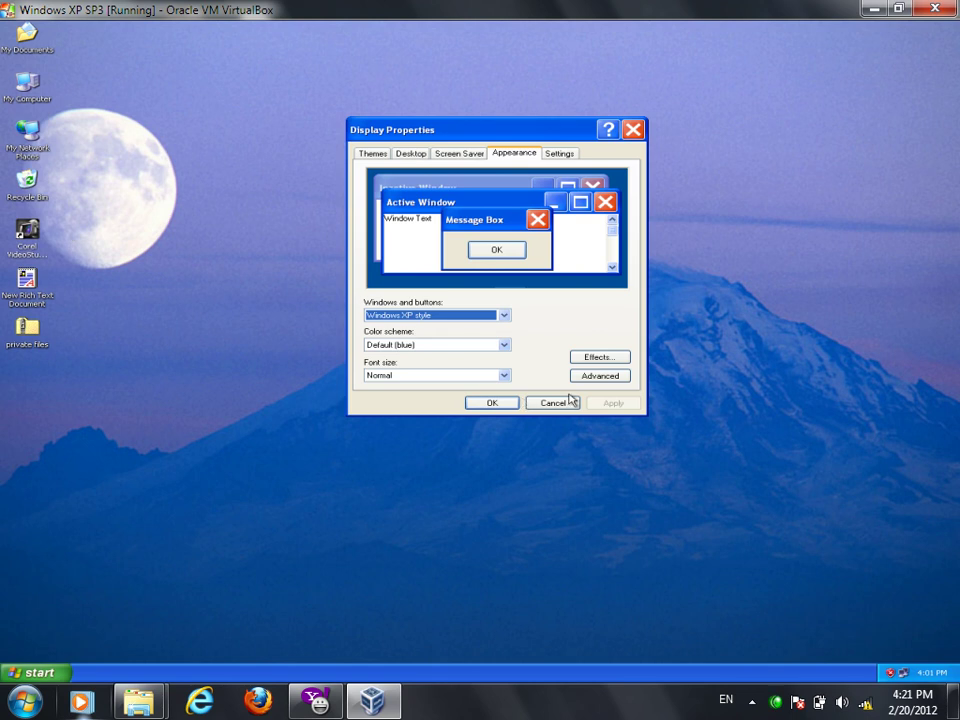
# Step: Set the screen resolution to 1024 by 768 pixels, apply it and restart the computer
pyautogui.click(563, 154)
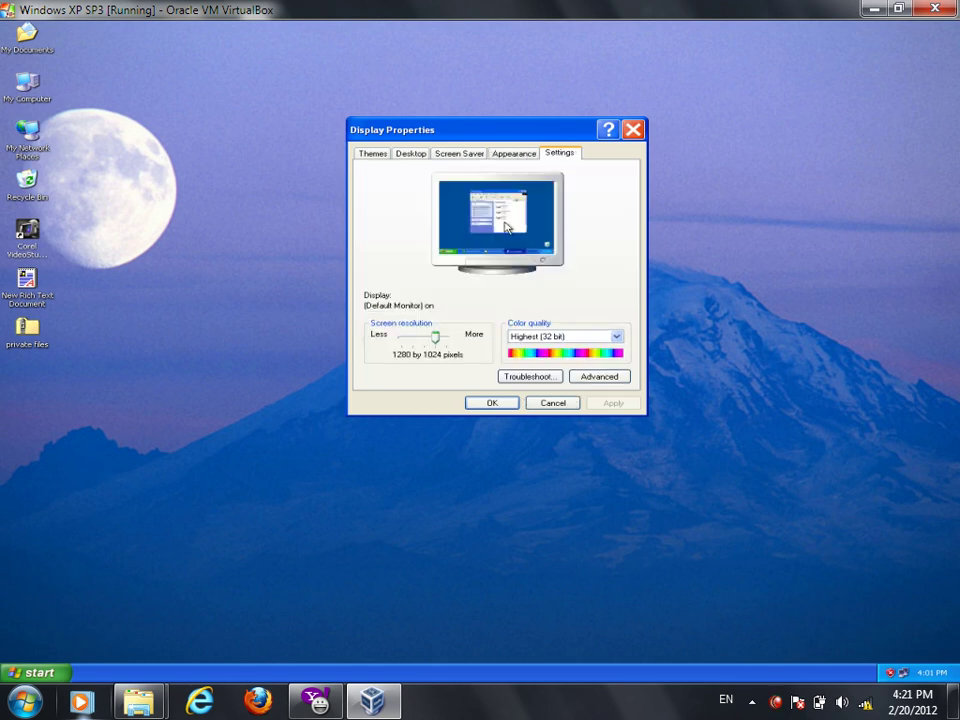
pyautogui.moveTo(436, 344); pyautogui.dragTo(412, 339)
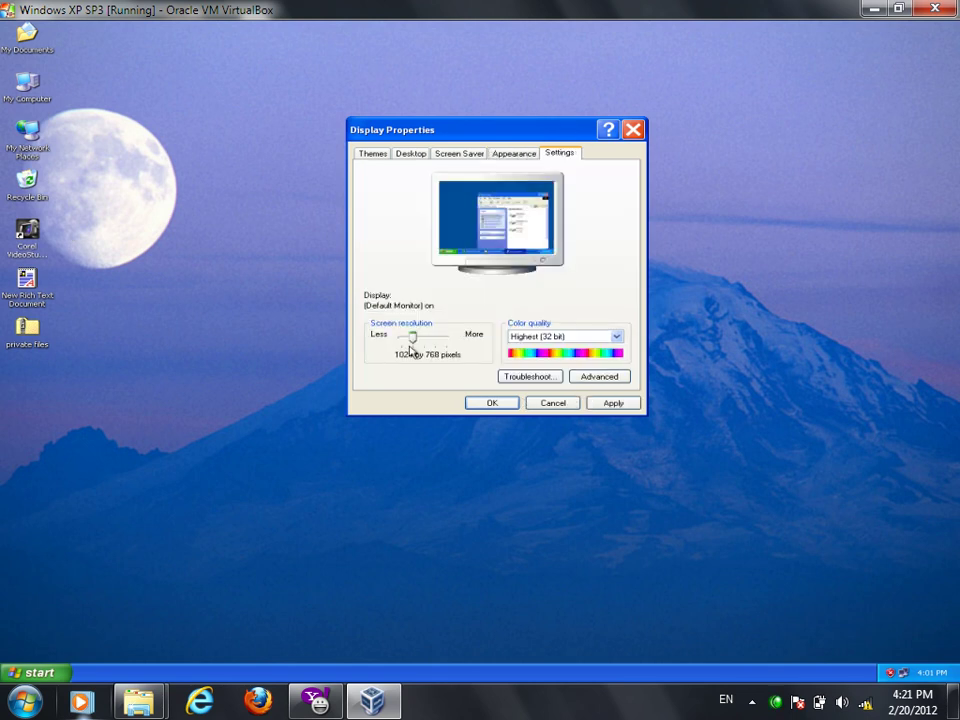
pyautogui.click(600, 404)
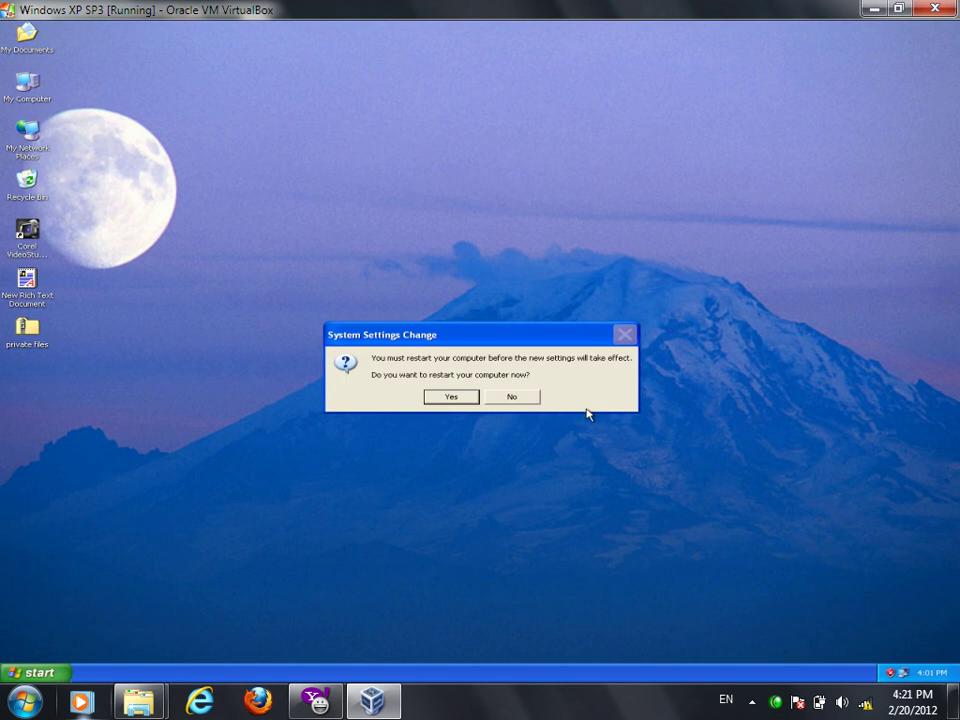
pyautogui.click(448, 399)
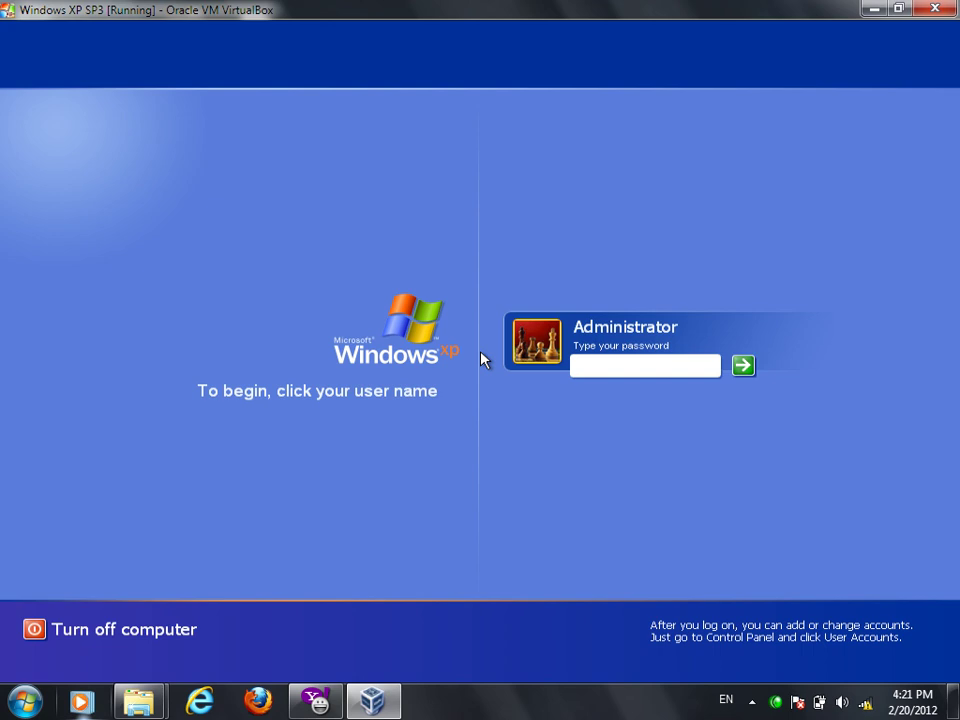
# Step: Log on again with the account password after the restart and refresh the desktop
pyautogui.write('••••')
pyautogui.press('Return')
pyautogui.rightClick(520, 220)
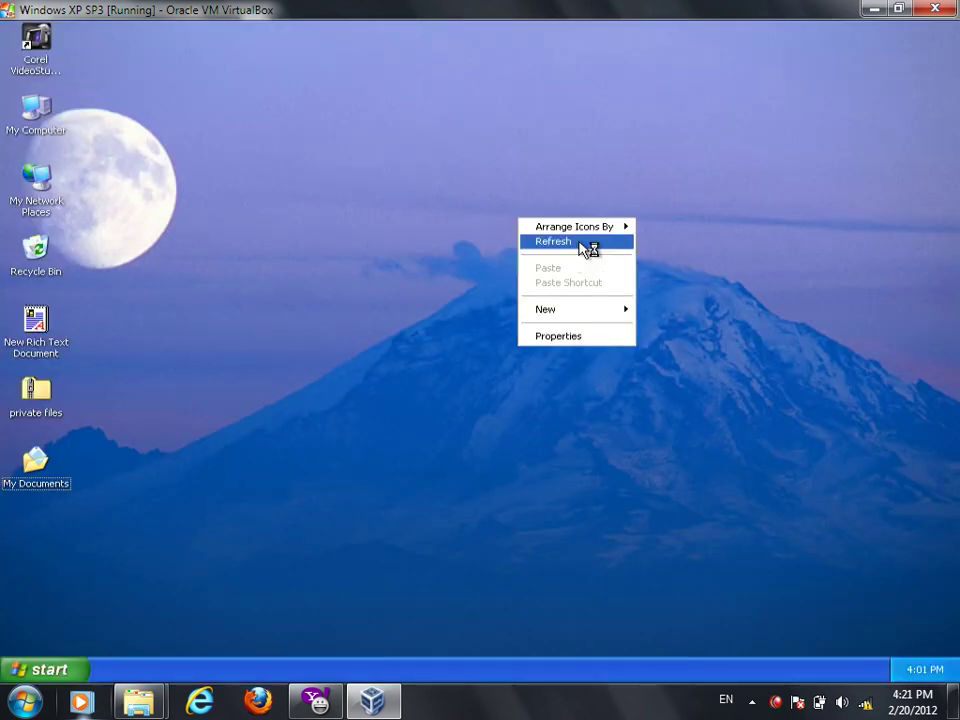
pyautogui.click(581, 243)
# Step: Open the advanced appearance settings, select the Caption Buttons item and move the dialog clear of the display properties
pyautogui.rightClick(430, 215)
pyautogui.click(486, 332)
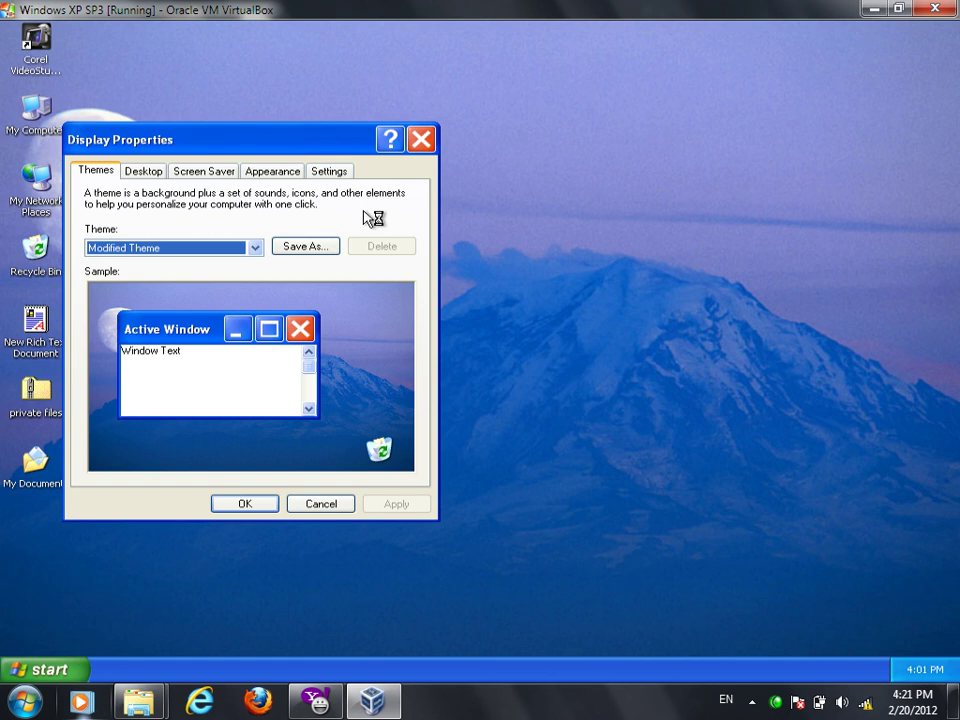
pyautogui.moveTo(317, 146); pyautogui.dragTo(603, 153)
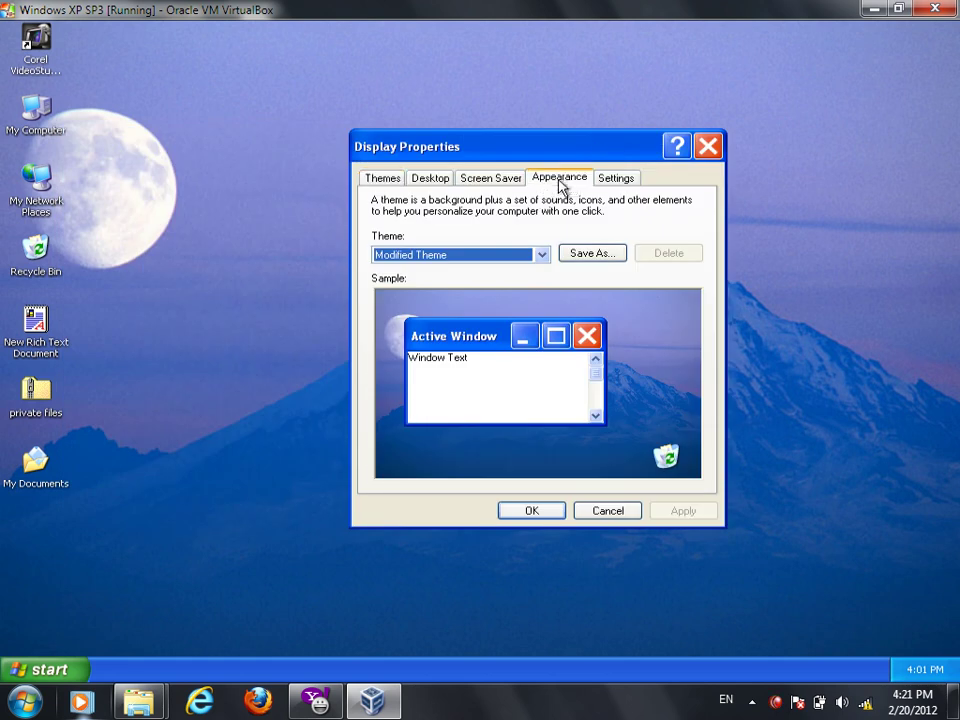
pyautogui.click(560, 180)
pyautogui.click(676, 475)
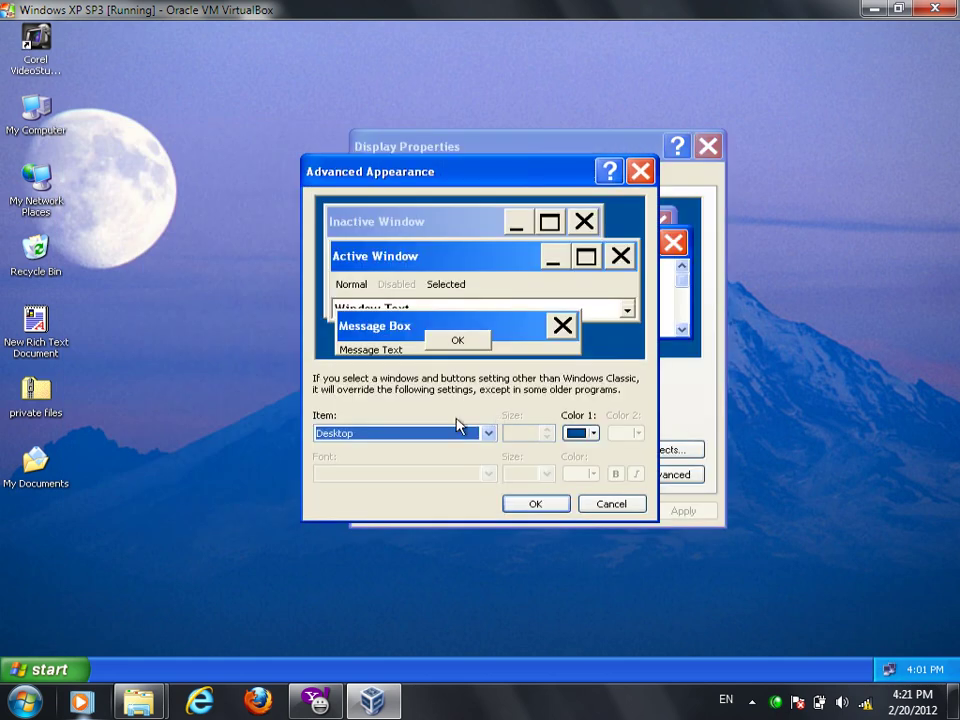
pyautogui.click(454, 431)
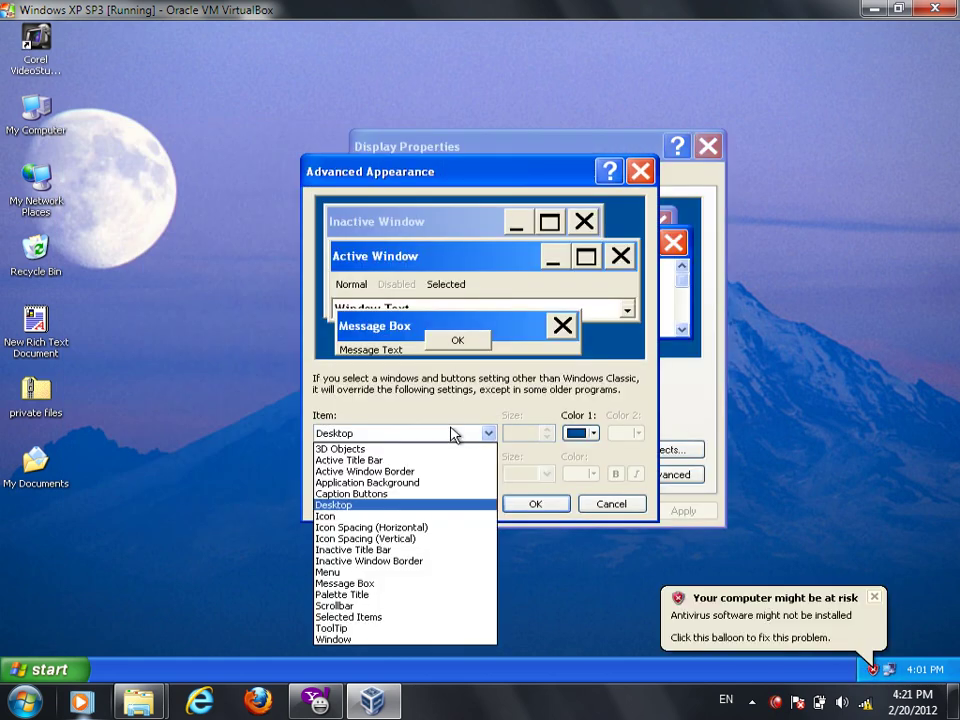
pyautogui.click(388, 494)
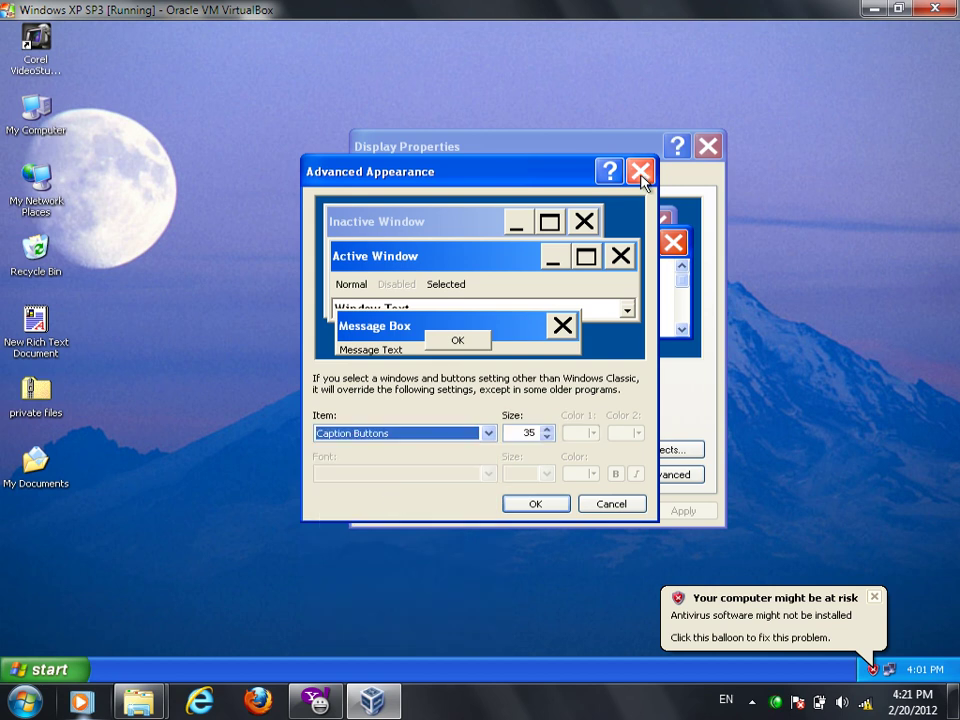
pyautogui.moveTo(577, 181); pyautogui.dragTo(761, 96)
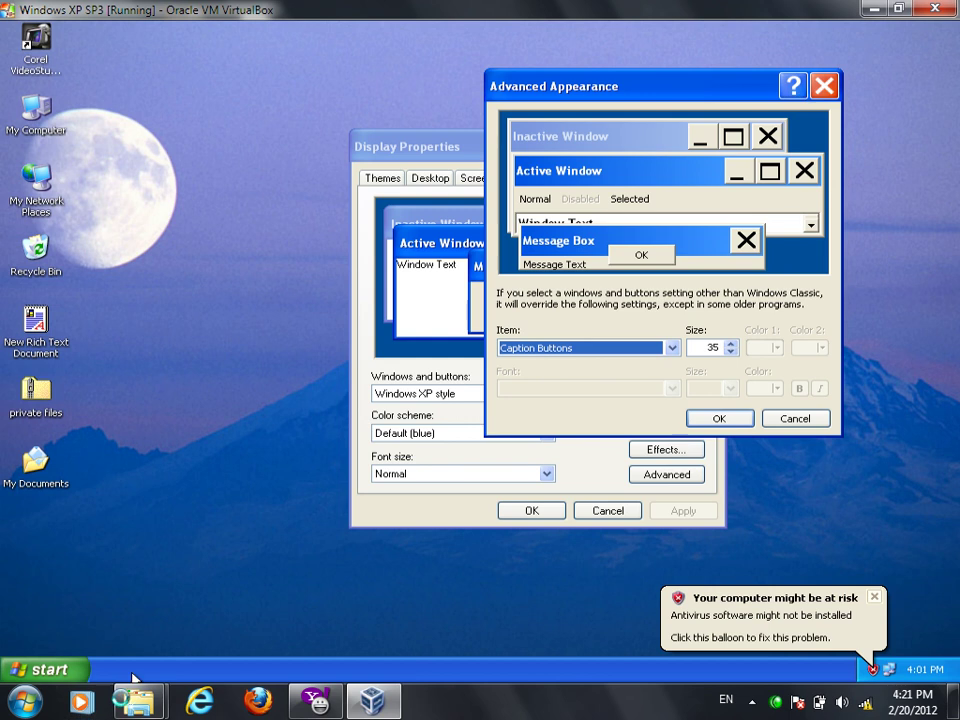
# Step: Launch WordPad with the Run command wordpad
pyautogui.press('super+r')
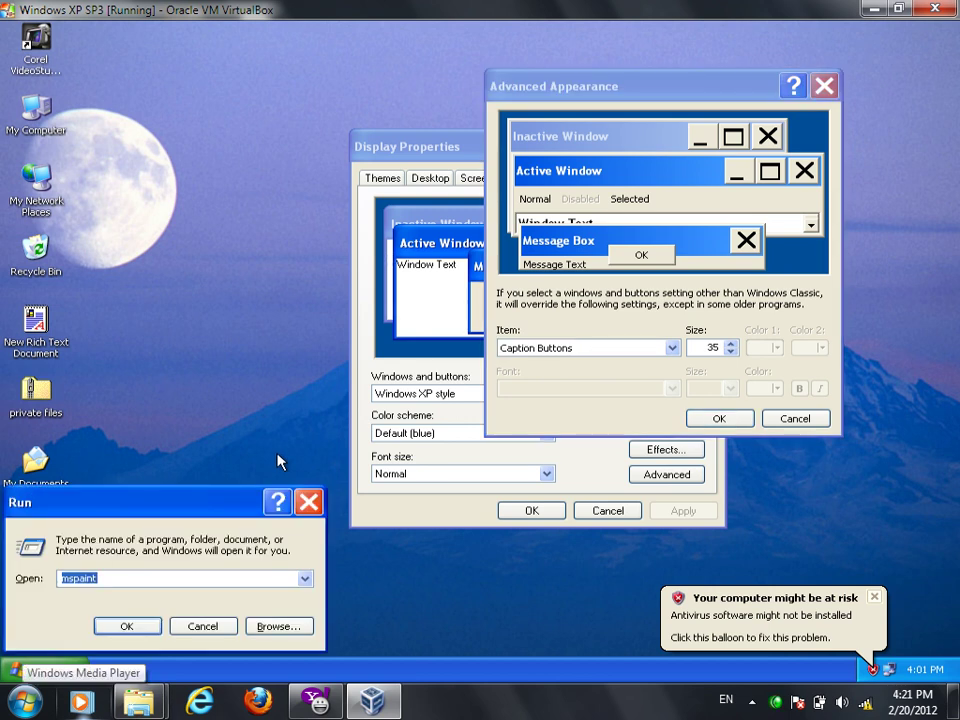
pyautogui.write('wordpad')
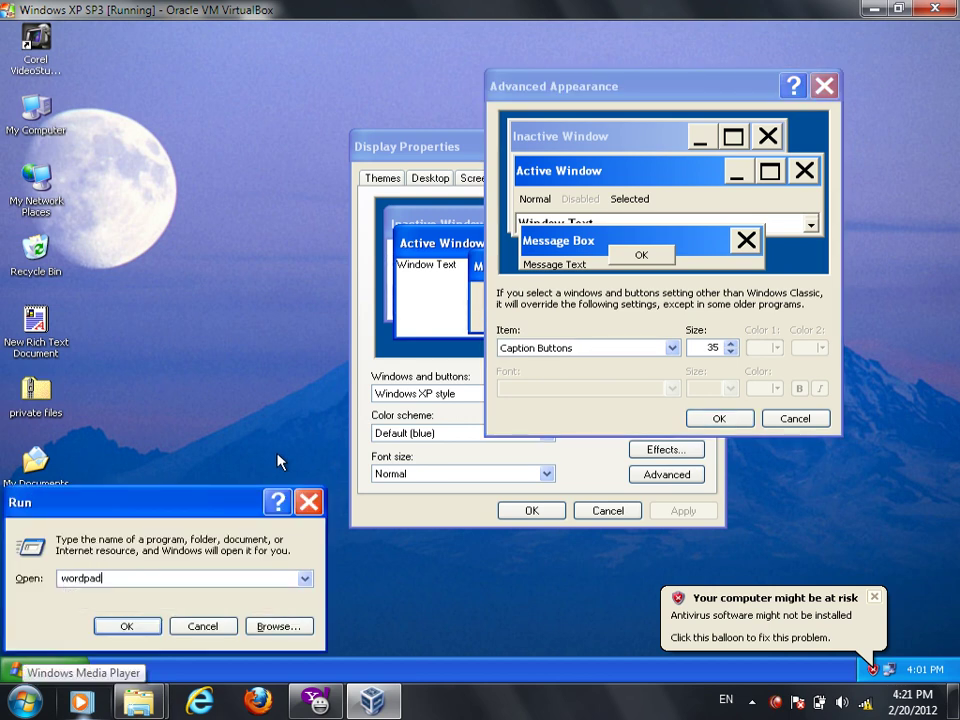
pyautogui.press('Return')
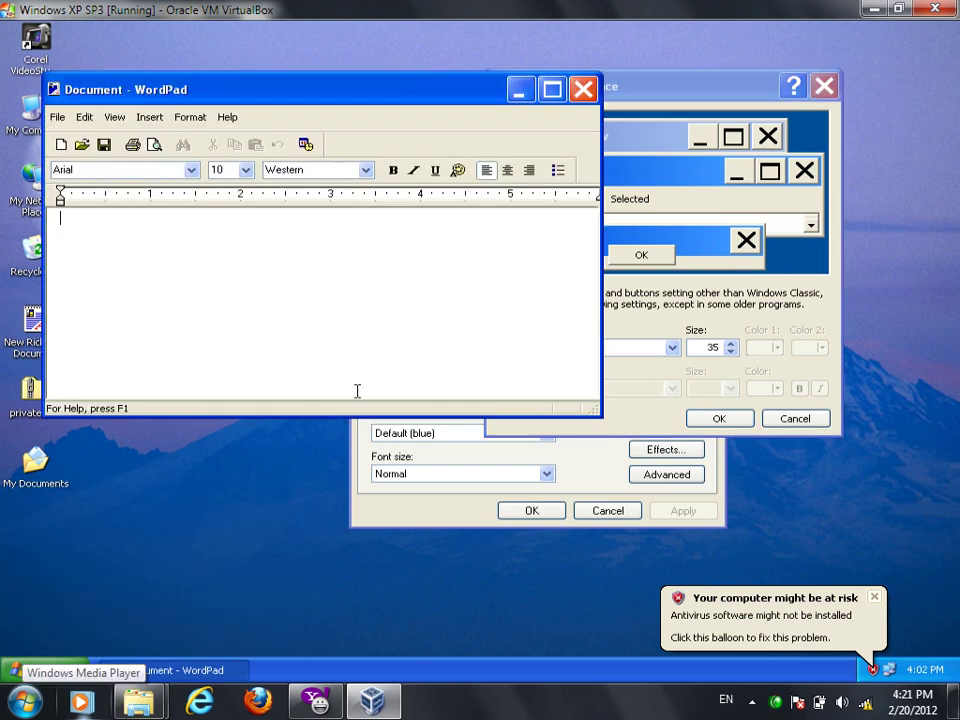
# Step: Minimize and restore the WordPad window, maximize it and return it to its normal size, and close it
pyautogui.click(520, 92)
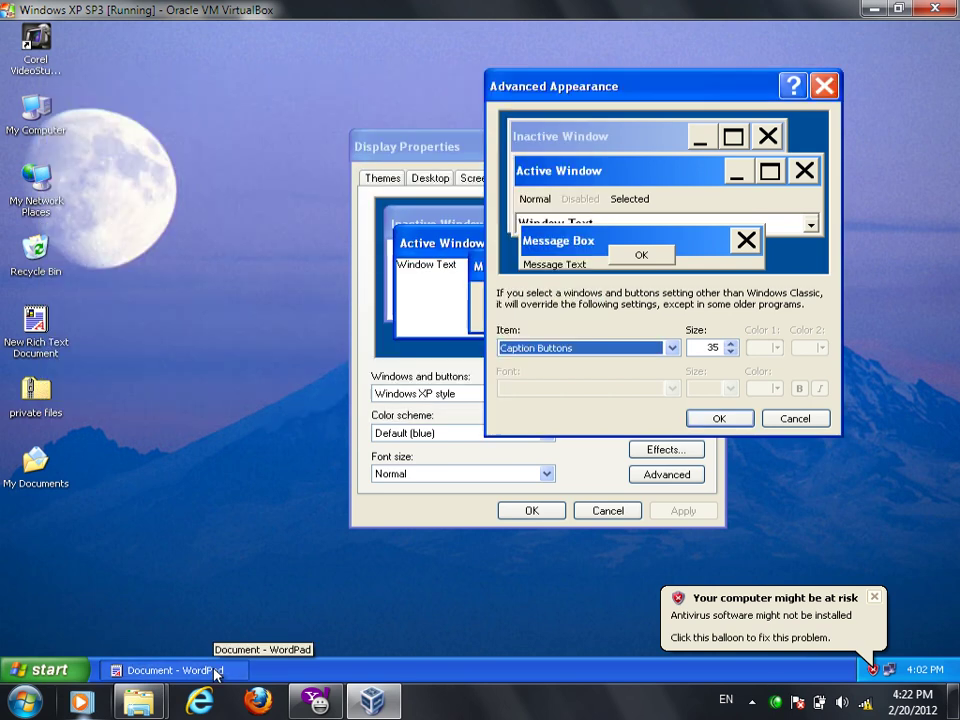
pyautogui.click(217, 670)
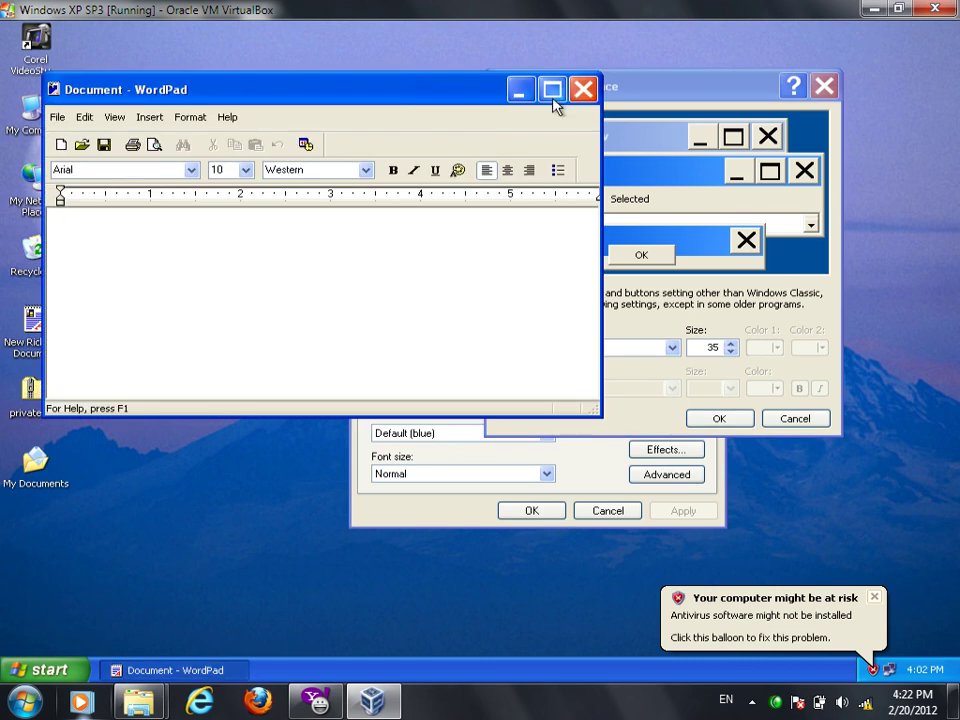
pyautogui.click(552, 90)
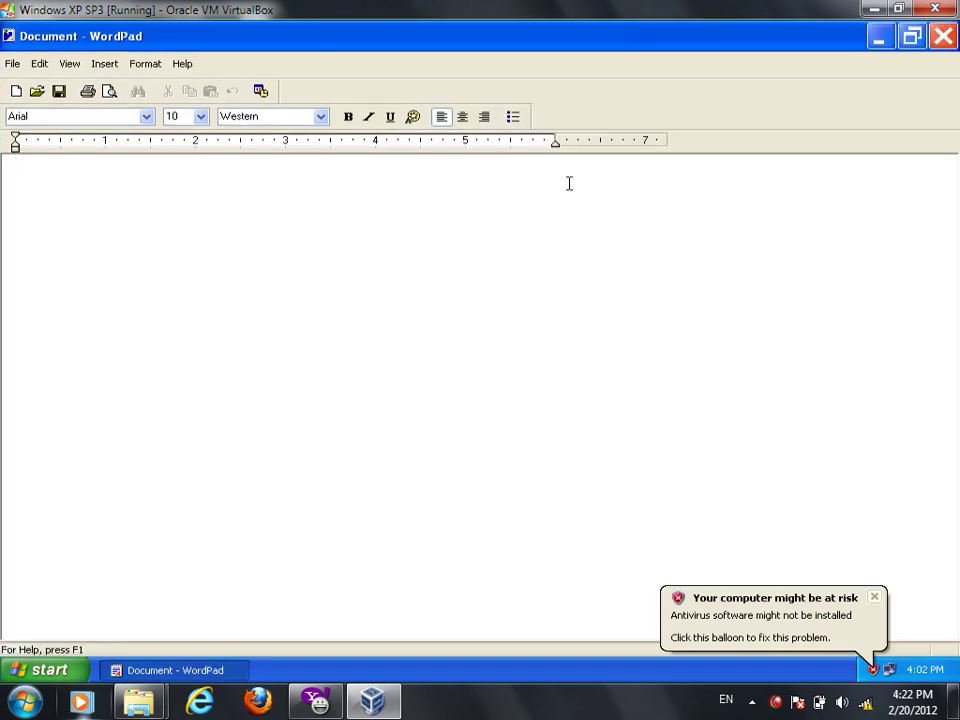
pyautogui.click(911, 37)
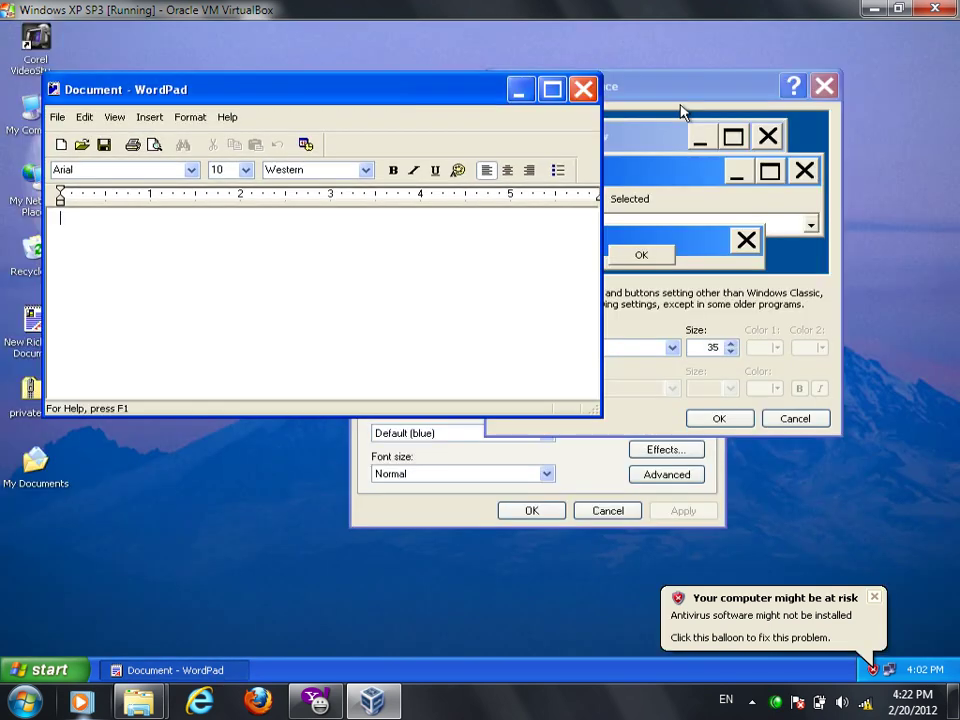
pyautogui.click(592, 90)
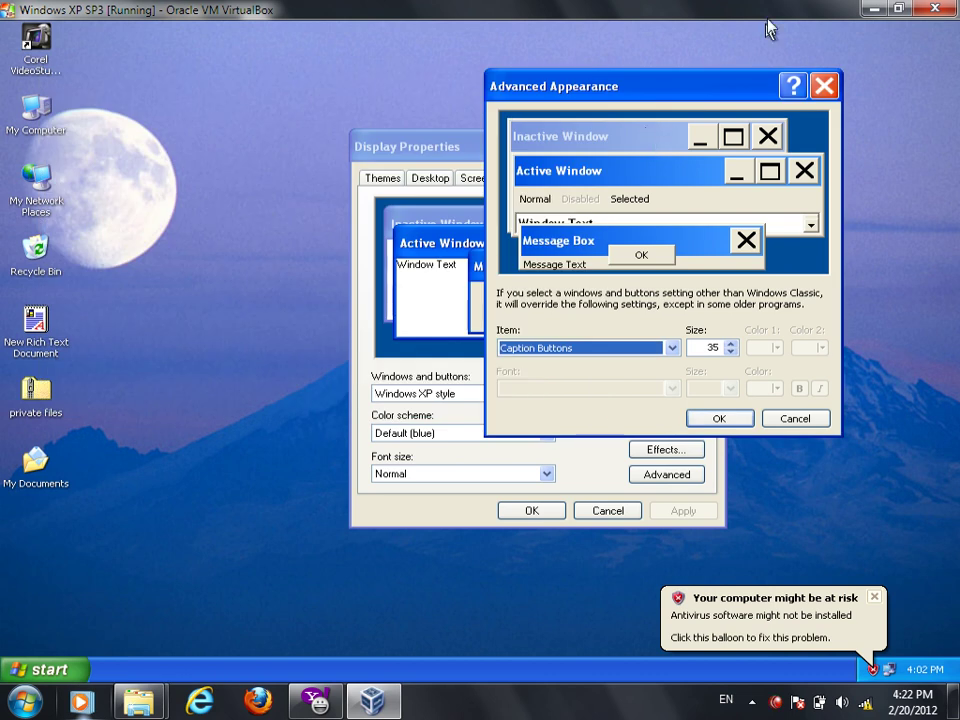
# Step: Set the Caption Buttons size to 70 and apply the appearance change
pyautogui.moveTo(714, 90); pyautogui.dragTo(654, 99)
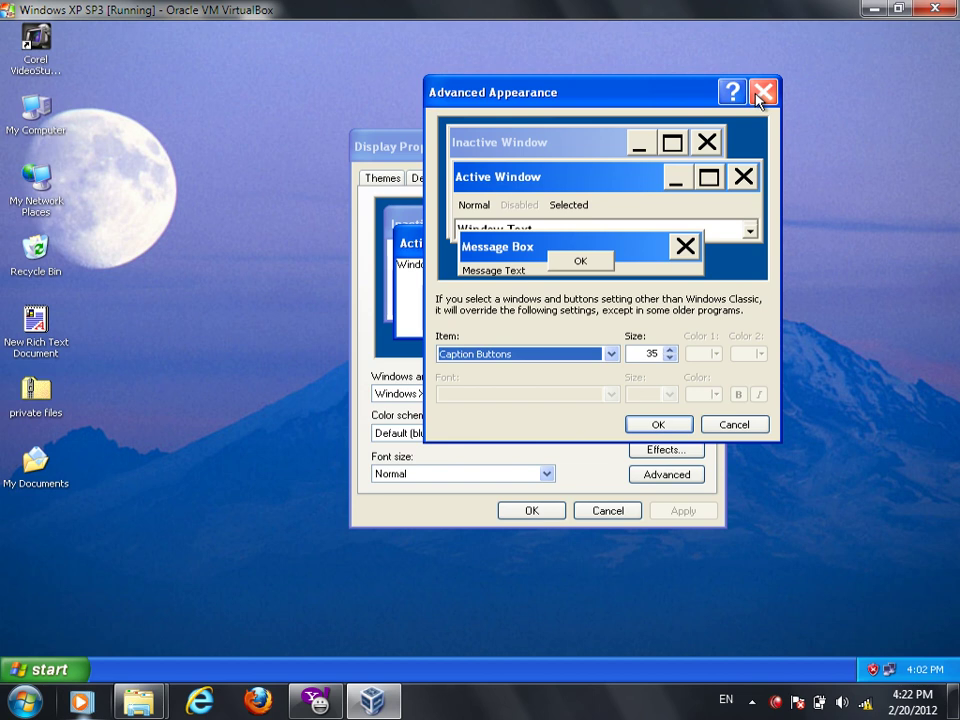
pyautogui.doubleClick(650, 353)
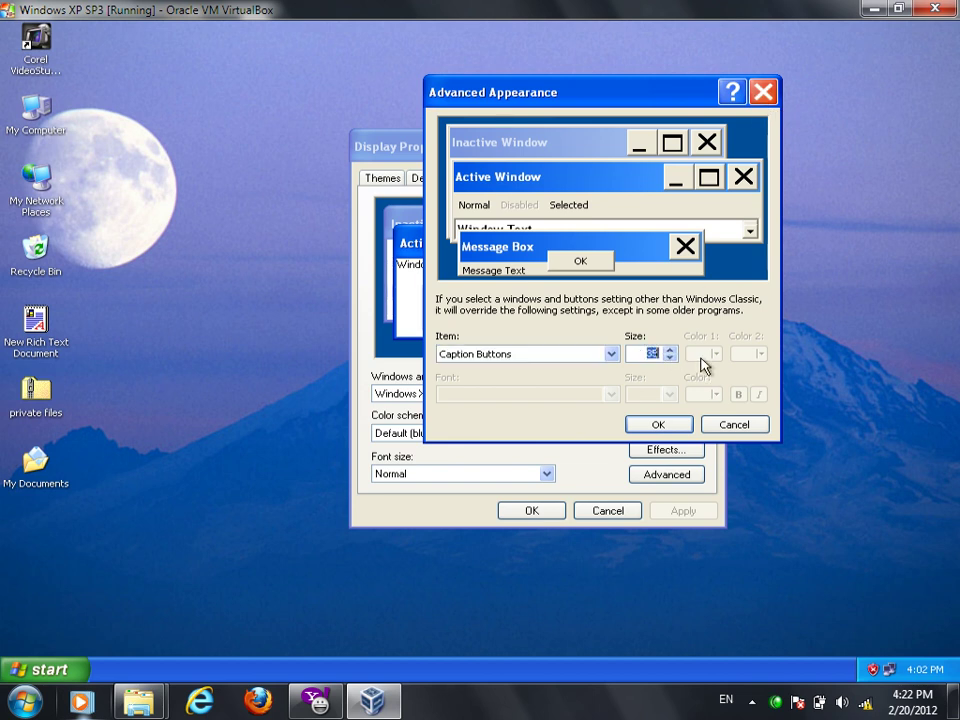
pyautogui.write('70')
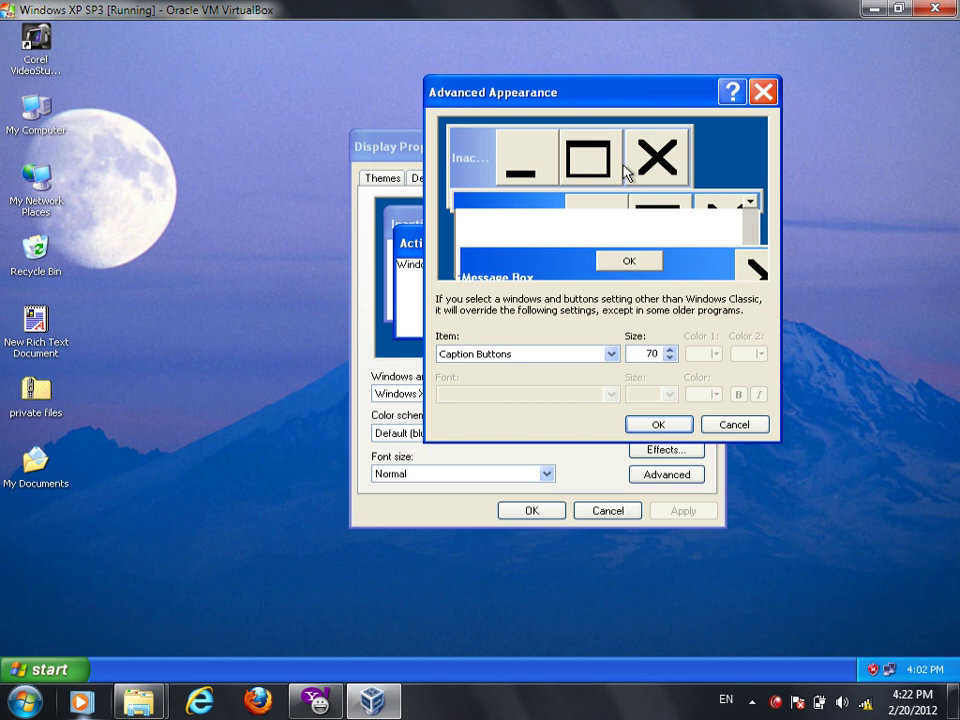
pyautogui.click(662, 426)
pyautogui.click(684, 511)
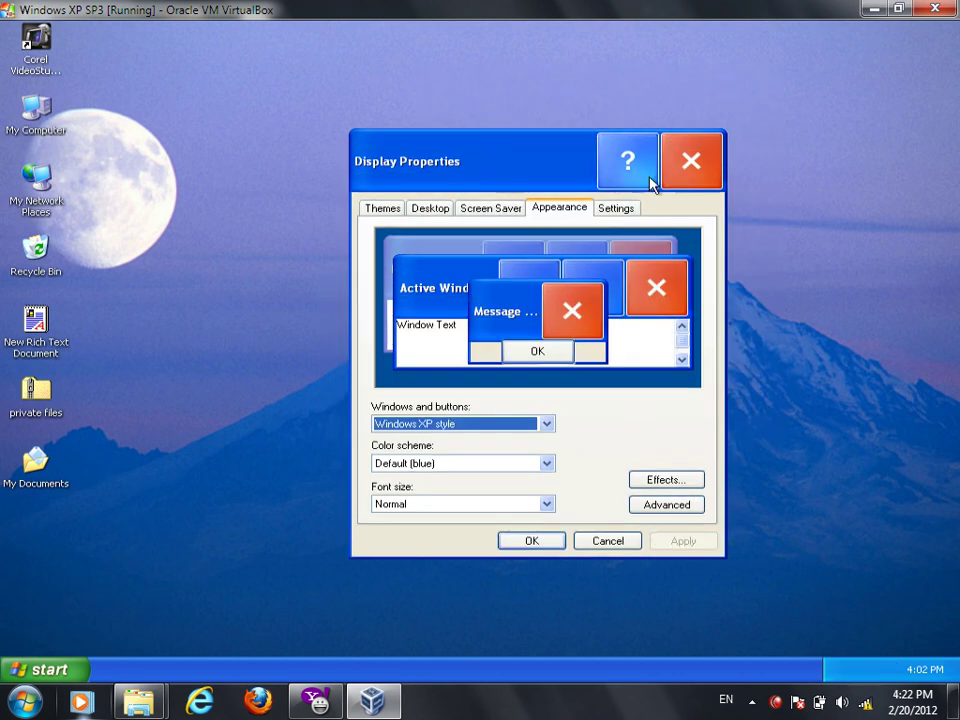
# Step: Launch WordPad again with the Run command wordpad to examine its caption buttons, and close it
pyautogui.press('super+r')
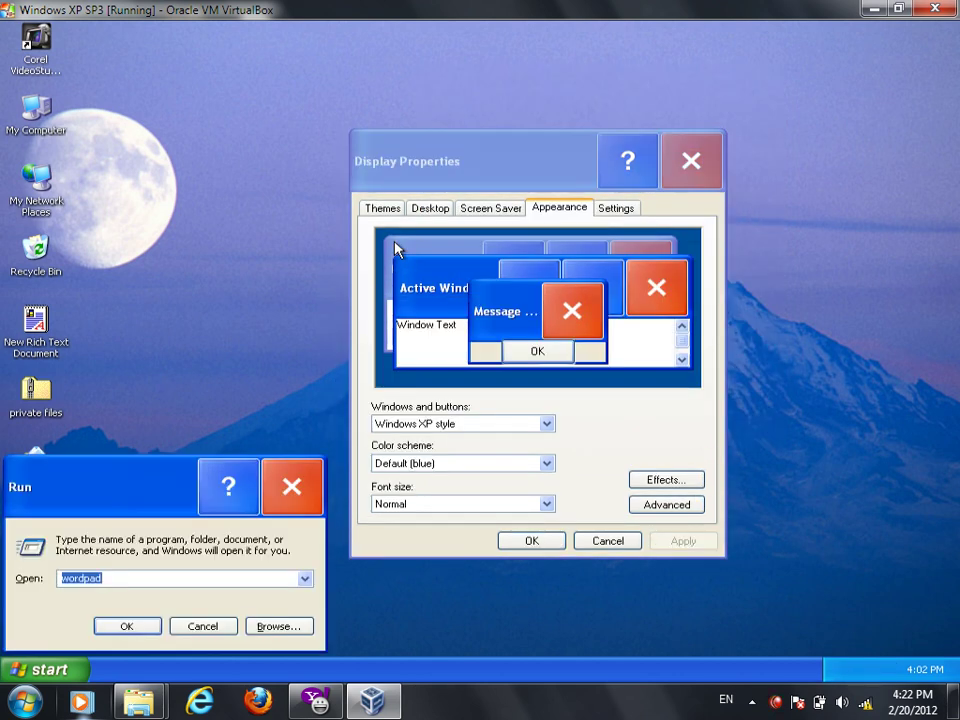
pyautogui.press('Return')
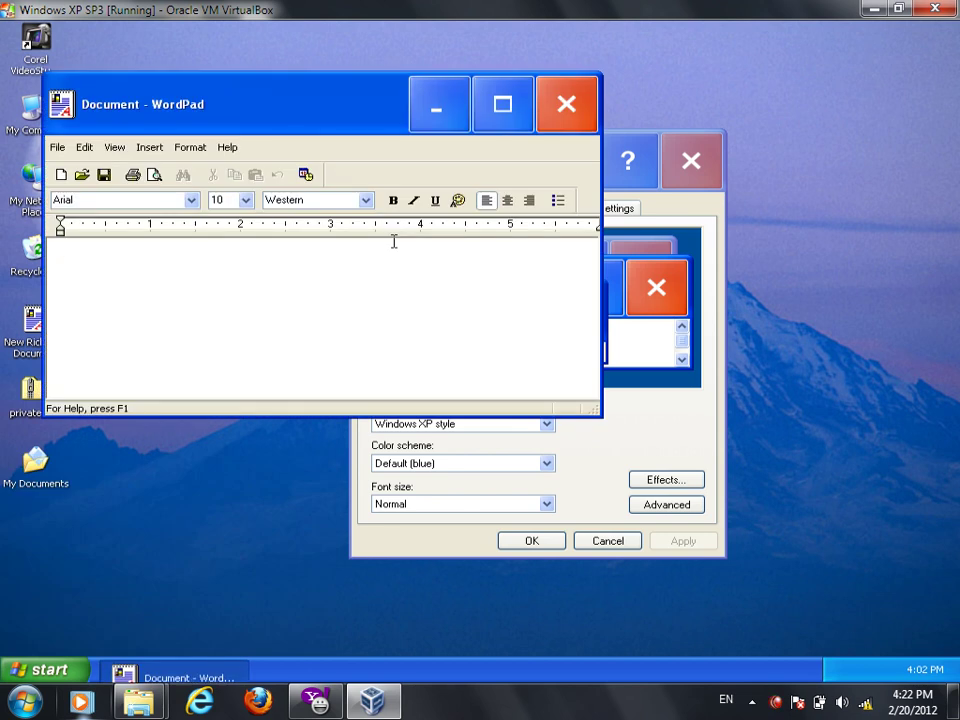
pyautogui.click(552, 108)
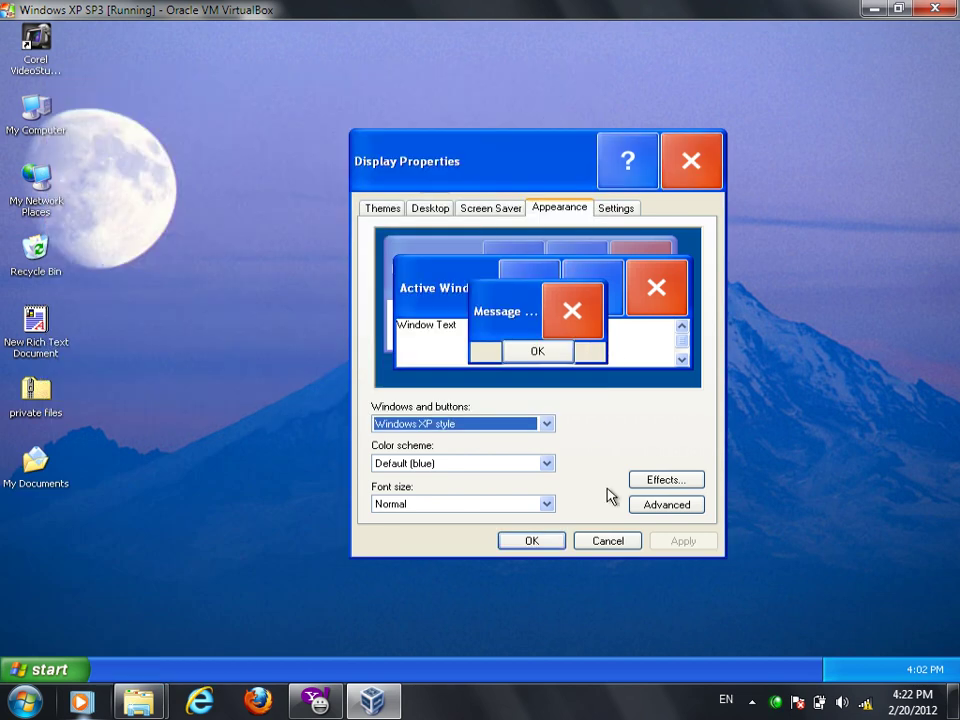
# Step: Reopen the advanced appearance settings, set the Caption Buttons size to 30 and apply the change
pyautogui.click(652, 507)
pyautogui.click(450, 451)
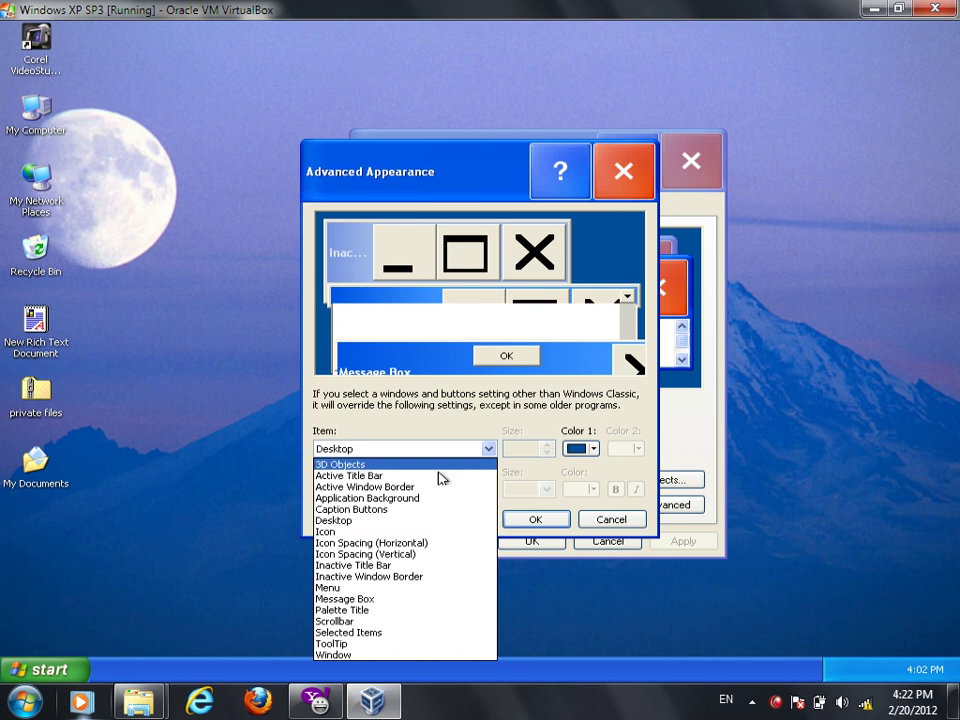
pyautogui.click(430, 512)
pyautogui.moveTo(516, 448); pyautogui.dragTo(595, 458)
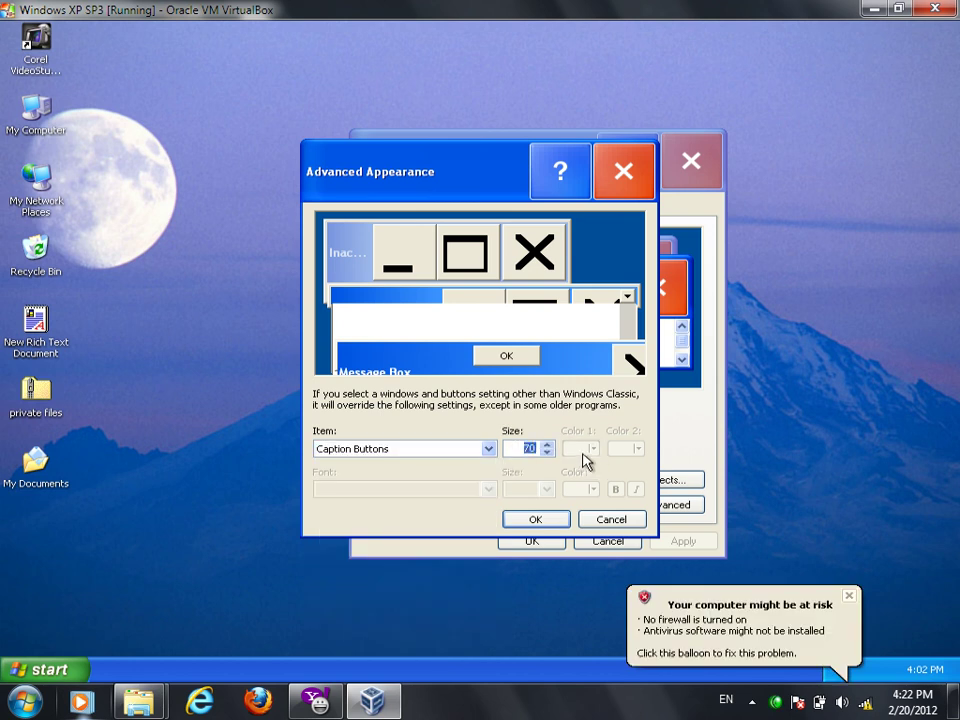
pyautogui.write('18')
pyautogui.write('0')
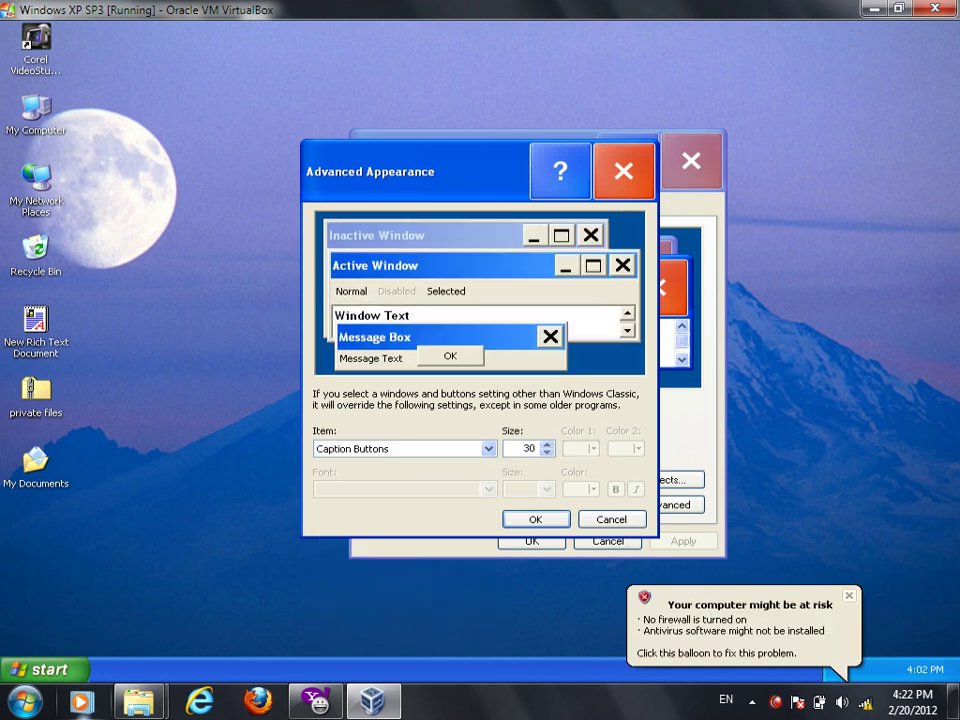
pyautogui.click(541, 520)
pyautogui.click(664, 543)
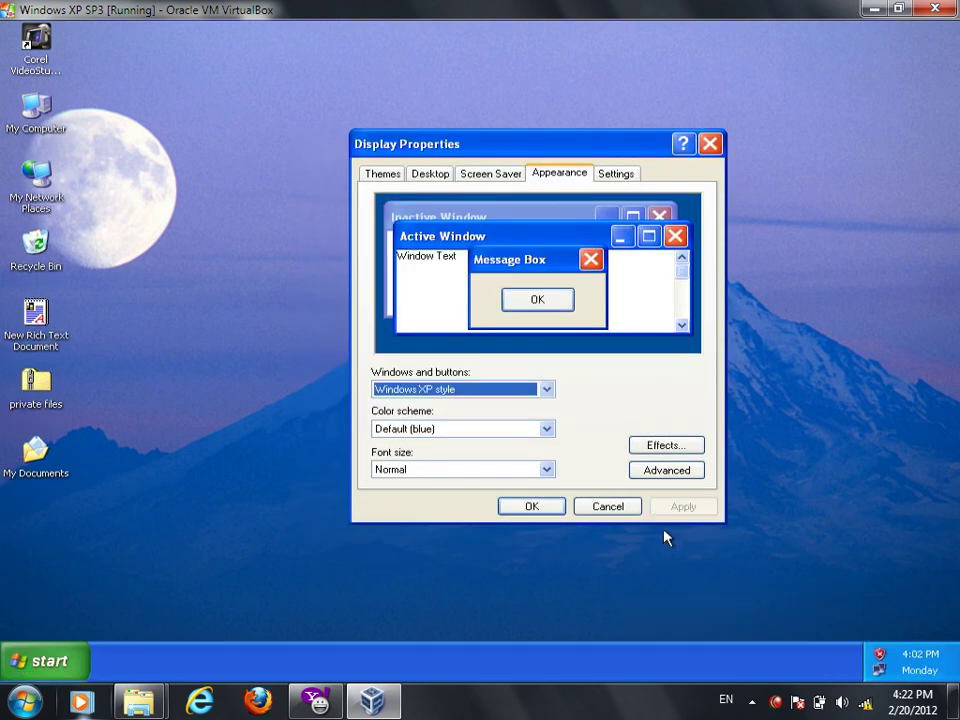
# Step: Reopen the advanced appearance settings and select the Application Background item
pyautogui.click(677, 480)
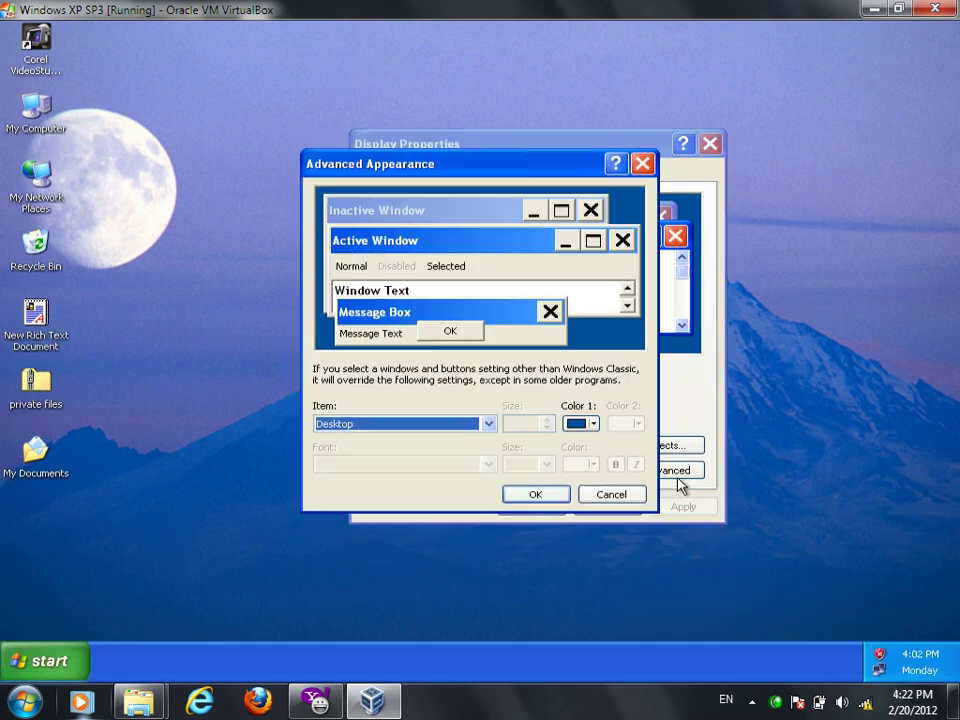
pyautogui.click(430, 423)
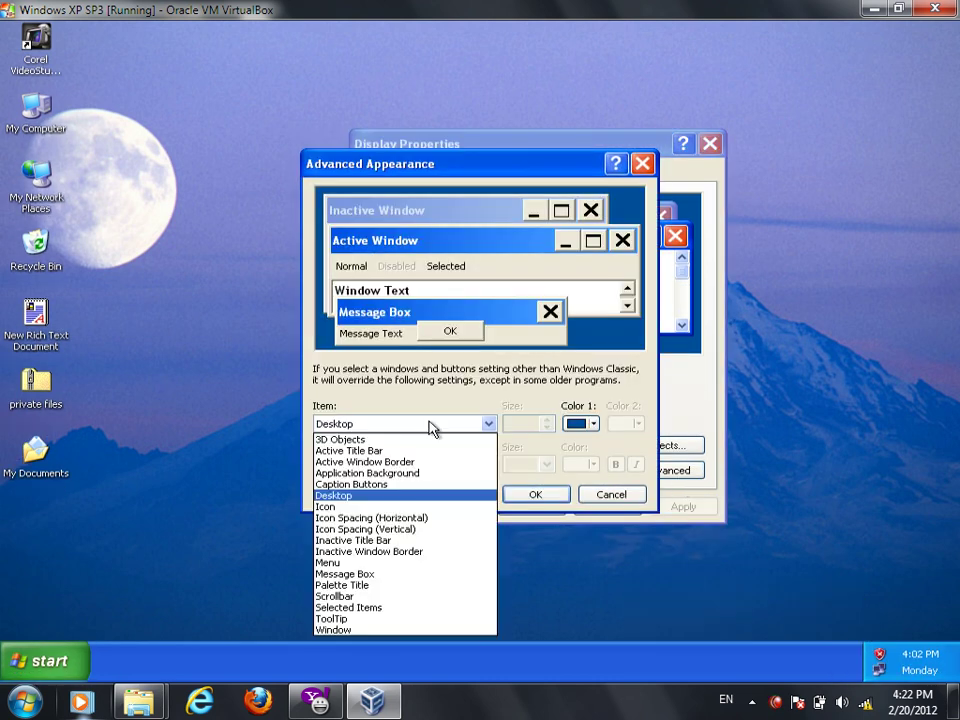
pyautogui.click(407, 479)
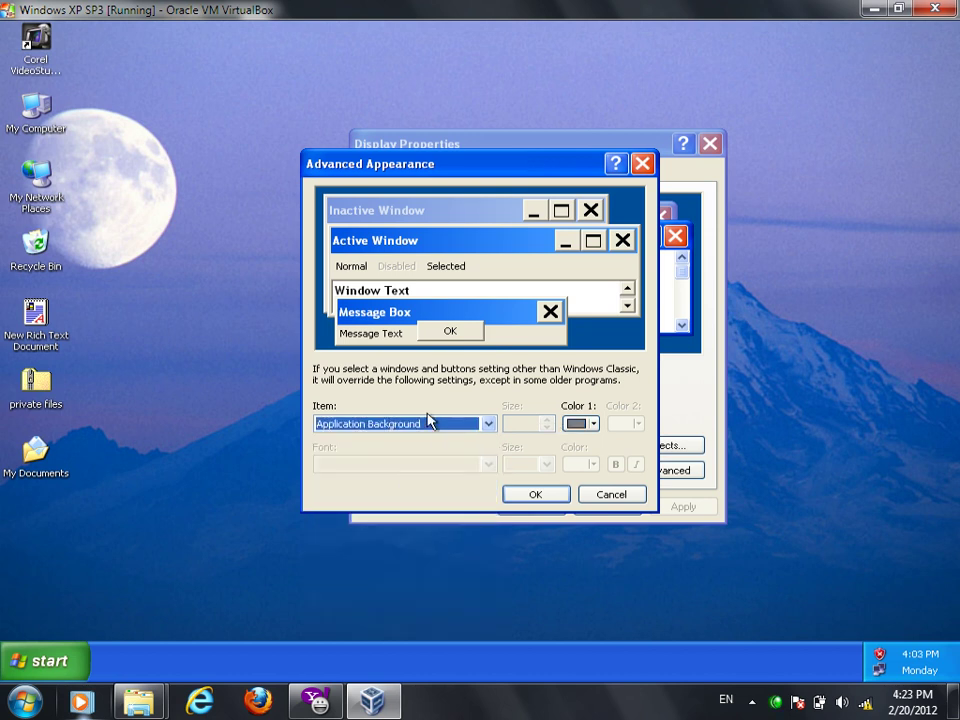
# Step: Launch Paint with the Run command mspaint to examine the background around its canvas, and close it
pyautogui.press('super+r')
pyautogui.write('mspaint')
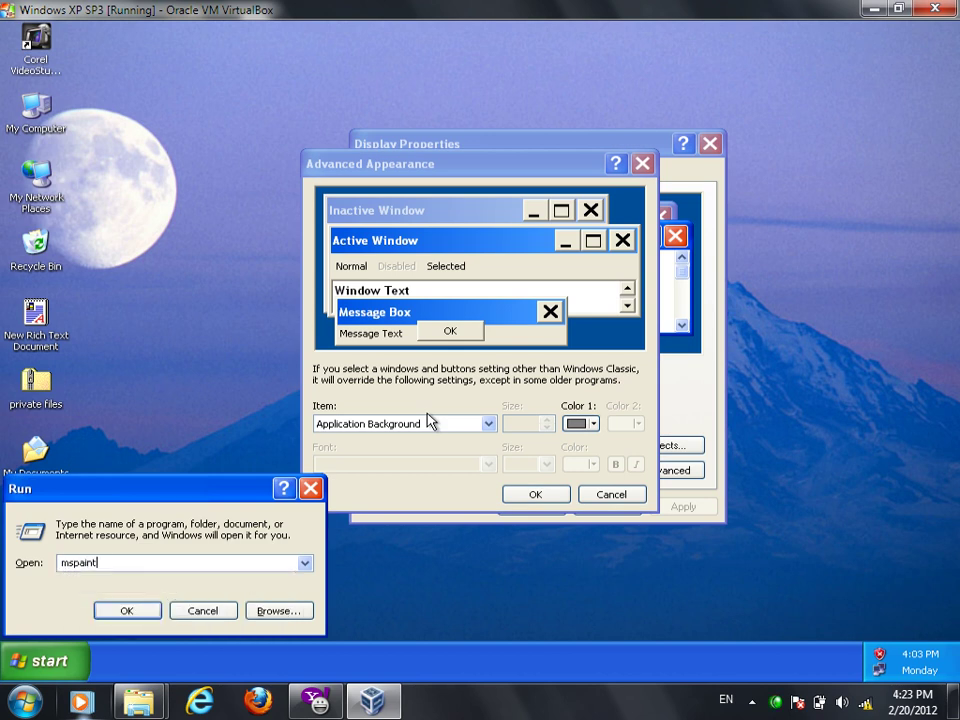
pyautogui.press('Return')
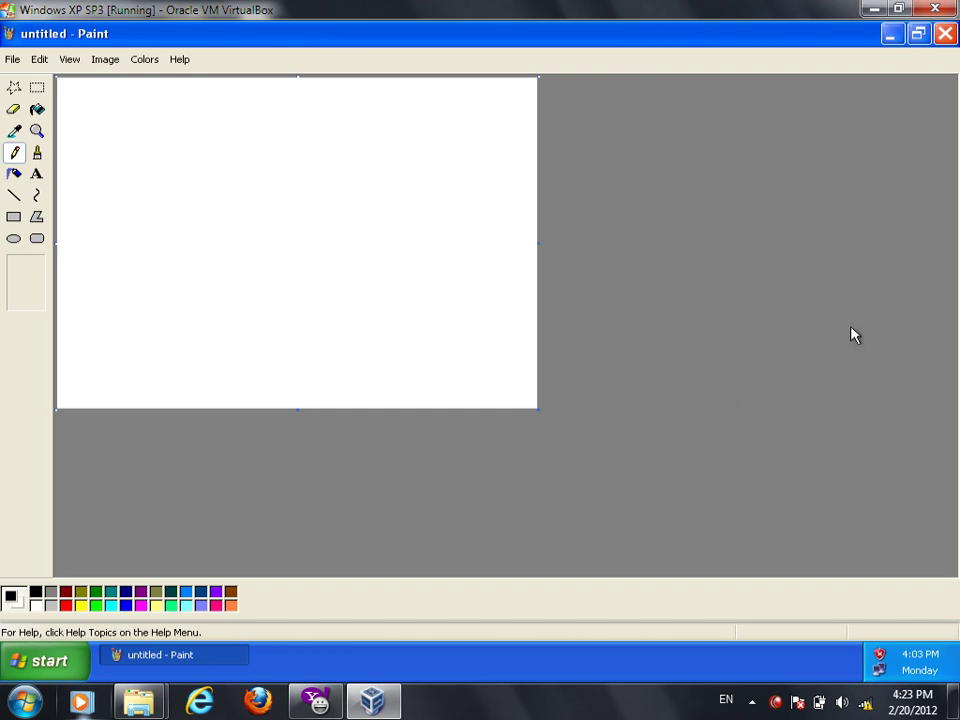
pyautogui.click(945, 40)
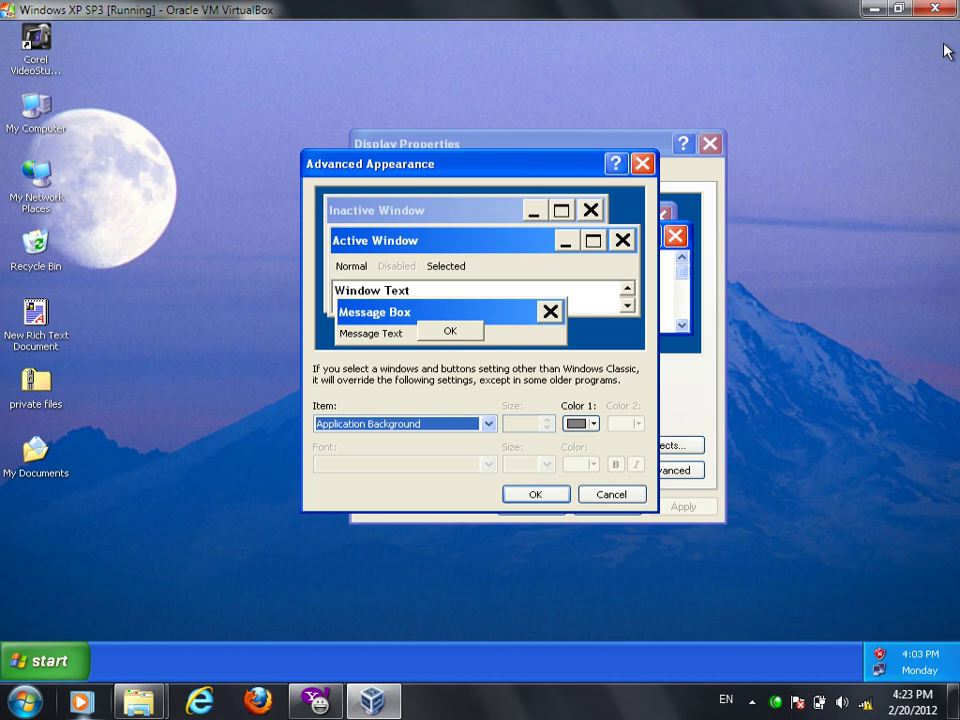
# Step: Set Color 1 of the Application Background item to blue and apply the change
pyautogui.click(411, 424)
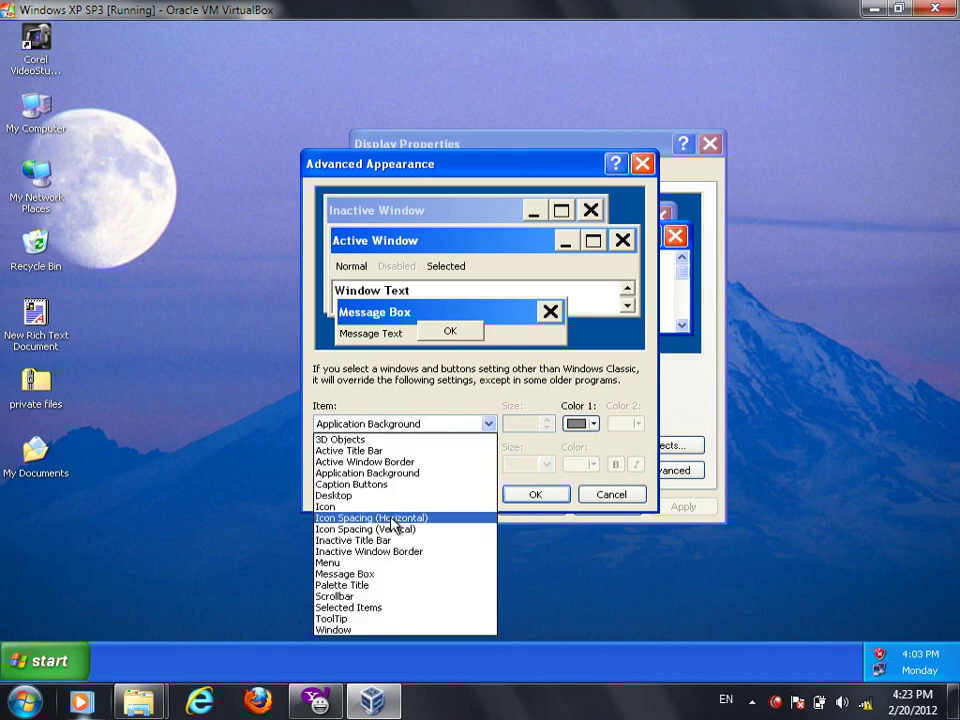
pyautogui.click(400, 474)
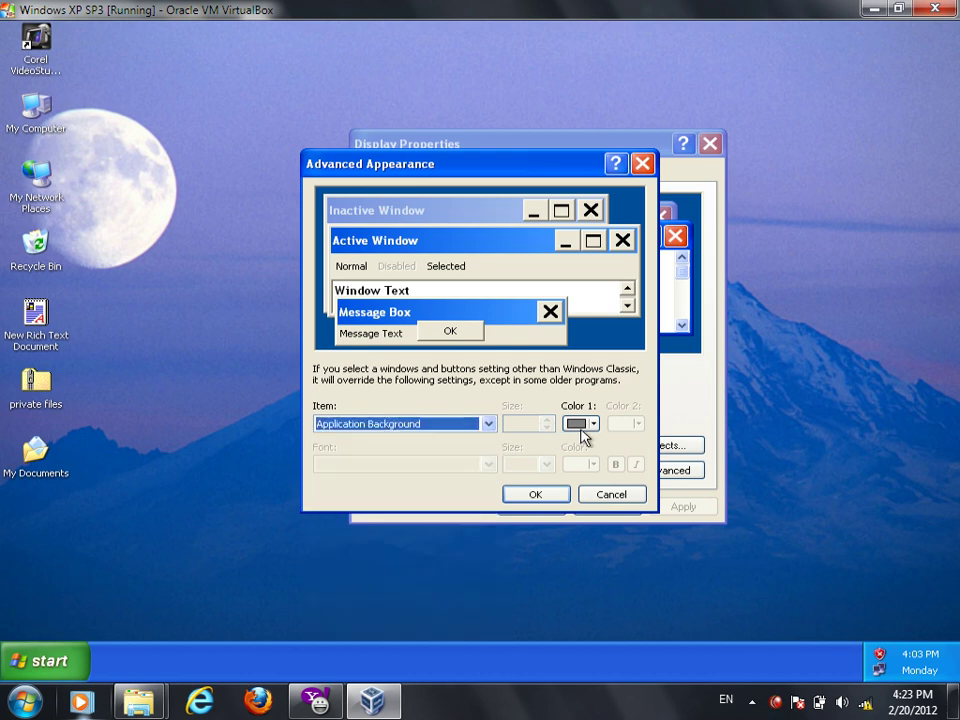
pyautogui.click(586, 424)
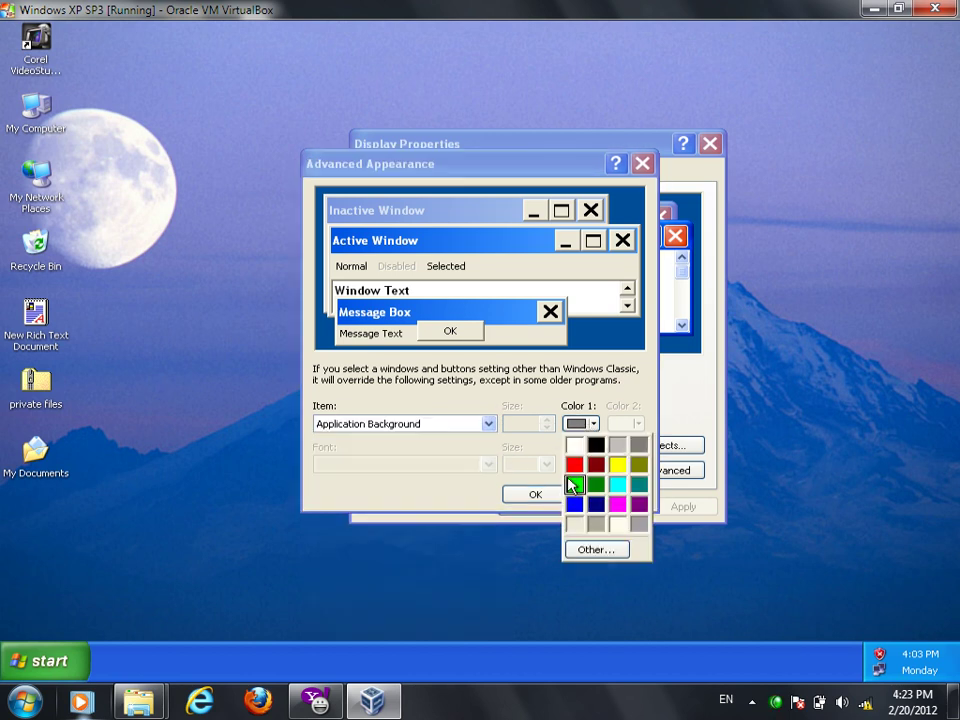
pyautogui.click(575, 504)
pyautogui.click(548, 499)
pyautogui.click(680, 507)
# Step: Run mspaint again to examine the application background color around the canvas, and close Paint
pyautogui.press('super+r')
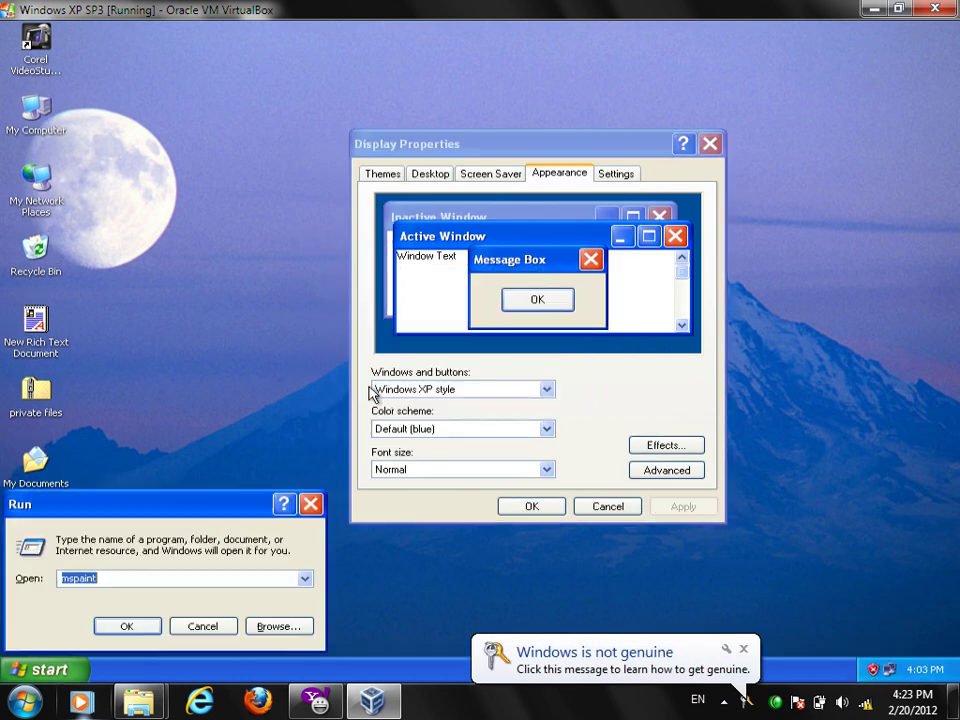
pyautogui.press('Return')
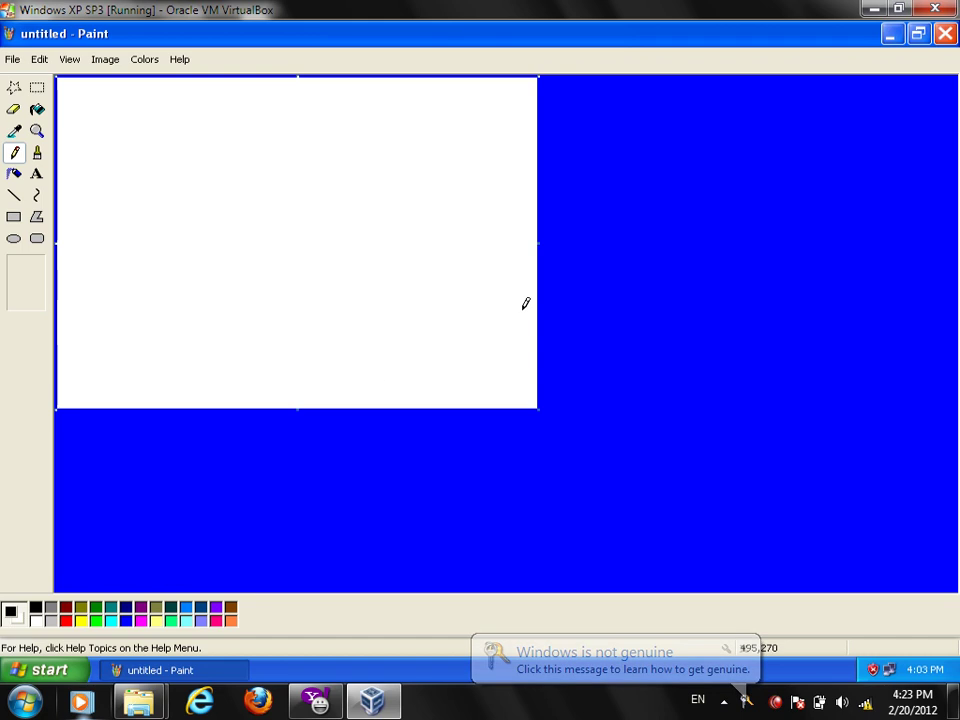
pyautogui.click(944, 33)
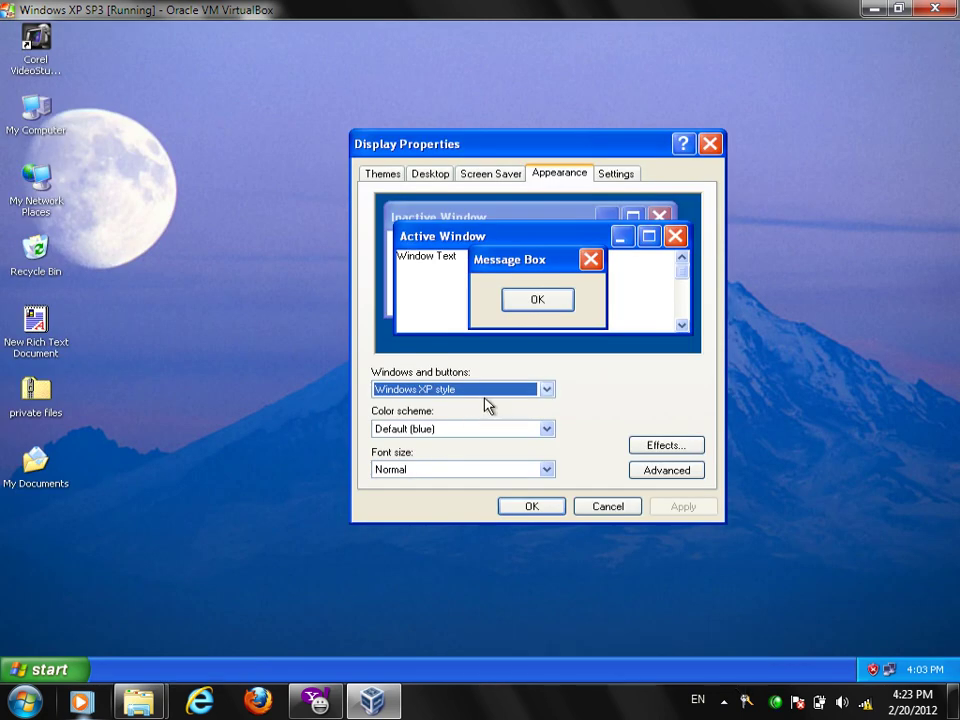
# Step: Reopen the advanced appearance settings, set Color 1 of Application Background to beige-gray and apply the change
pyautogui.click(651, 468)
pyautogui.click(435, 432)
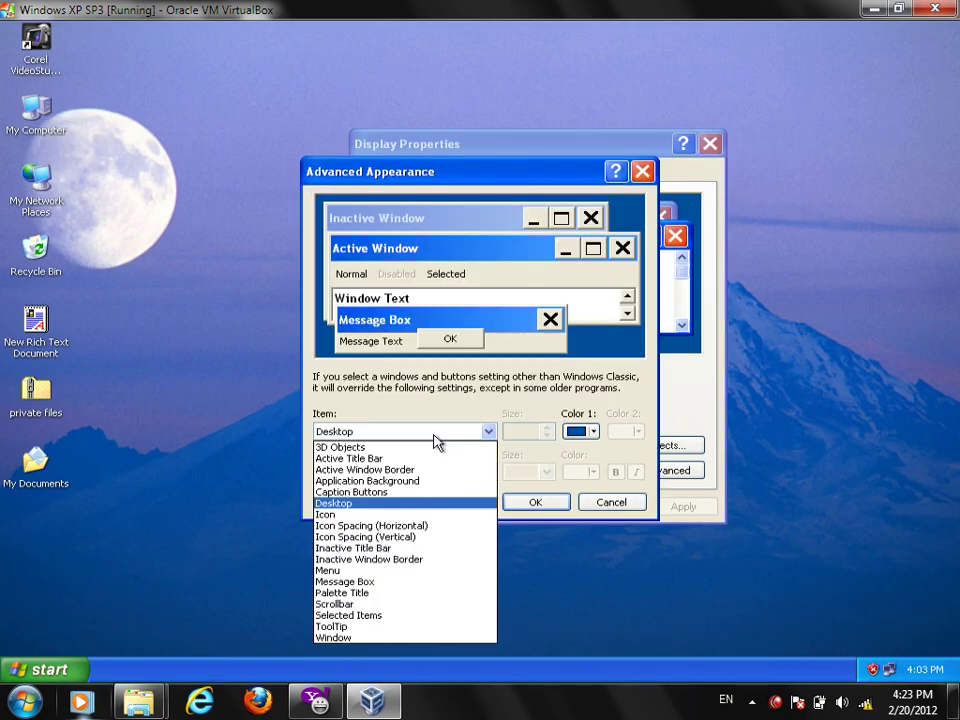
pyautogui.click(414, 486)
pyautogui.click(594, 431)
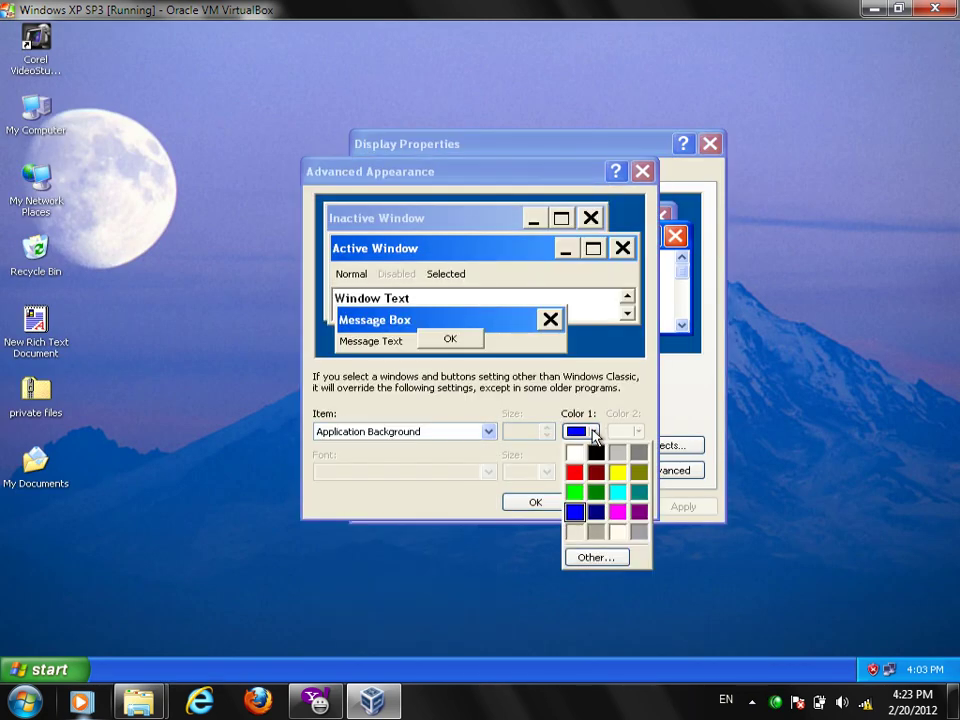
pyautogui.click(598, 531)
pyautogui.click(535, 502)
pyautogui.click(680, 507)
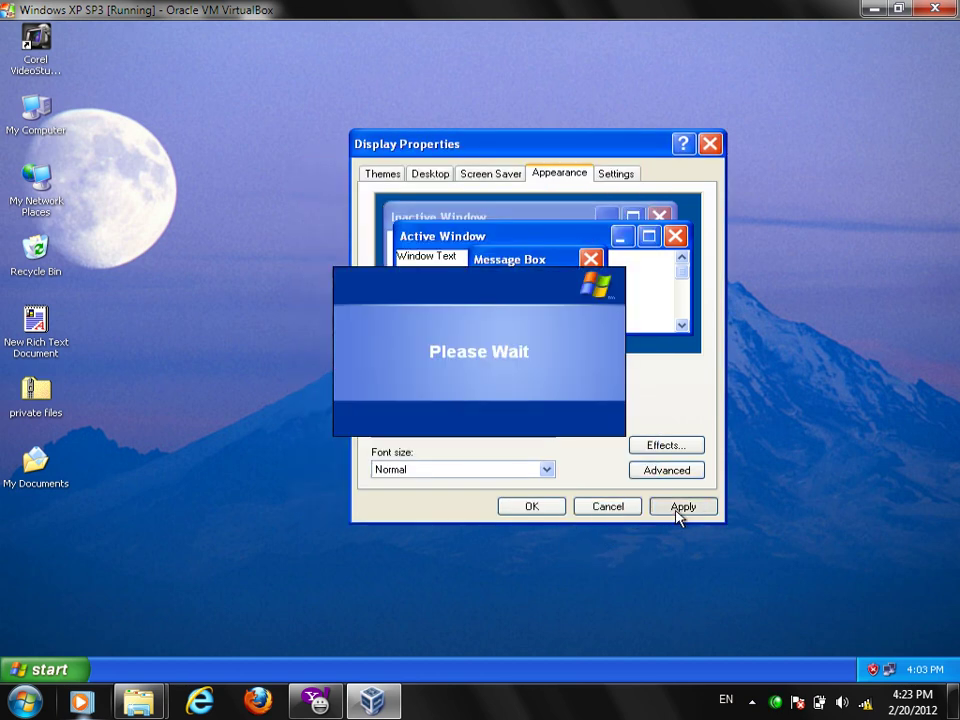
# Step: Run mspaint once more to check the new background color around the canvas, and close Paint
pyautogui.press('super+r')
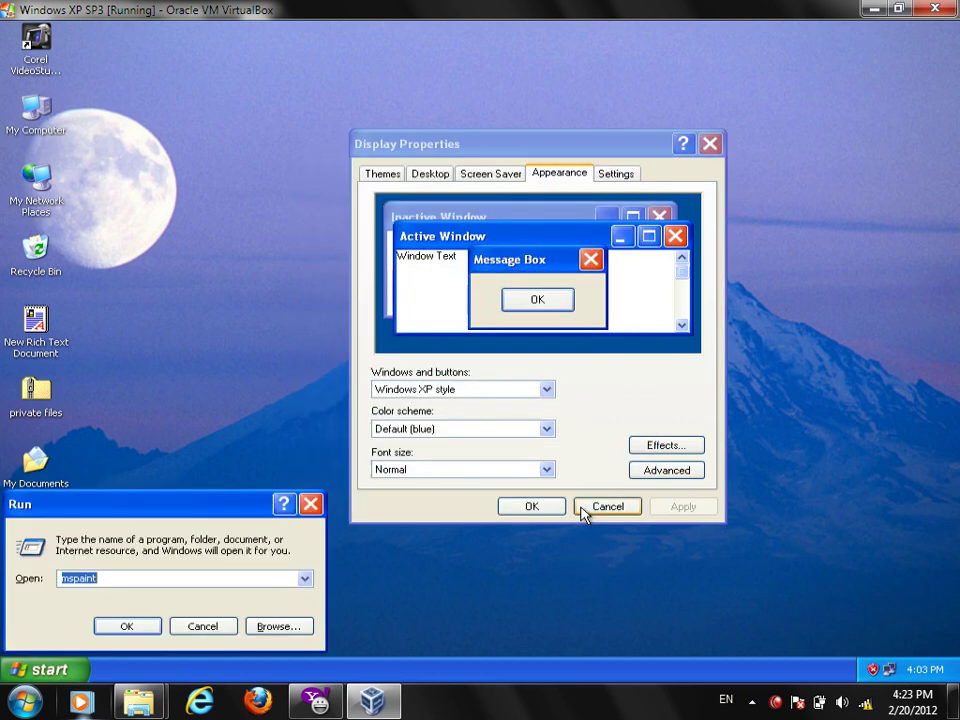
pyautogui.press('Return')
pyautogui.click(945, 34)
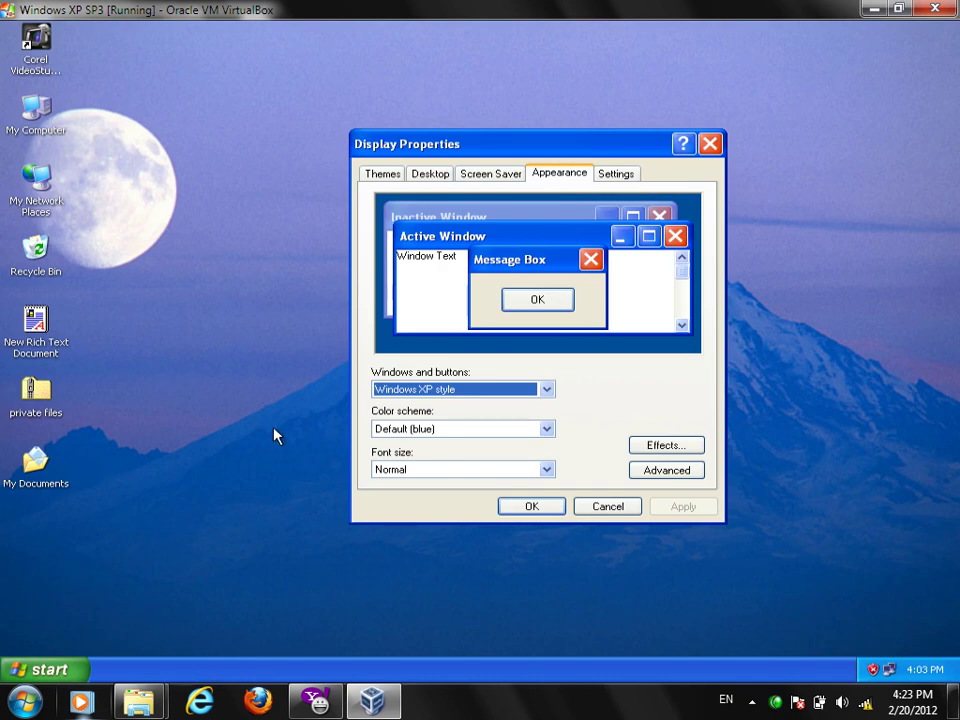
pyautogui.press('super+r')
pyautogui.moveTo(199, 514); pyautogui.dragTo(624, 233)
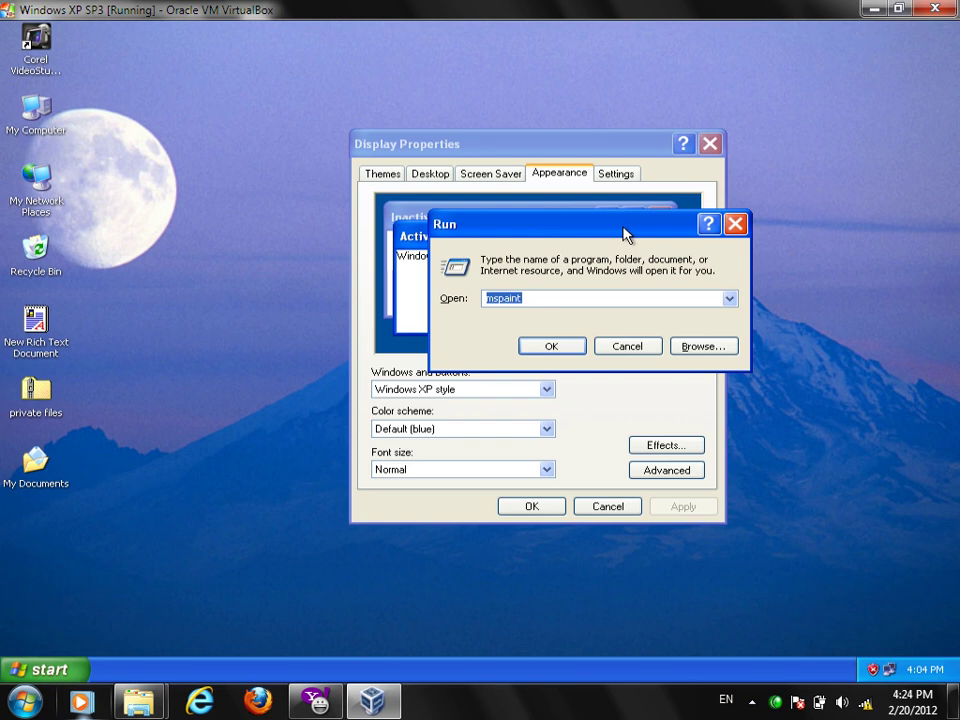
pyautogui.click(648, 346)
# Step: Examine the size, color and font options of the Active Title Bar item in the advanced appearance settings, and close the dialog
pyautogui.click(662, 469)
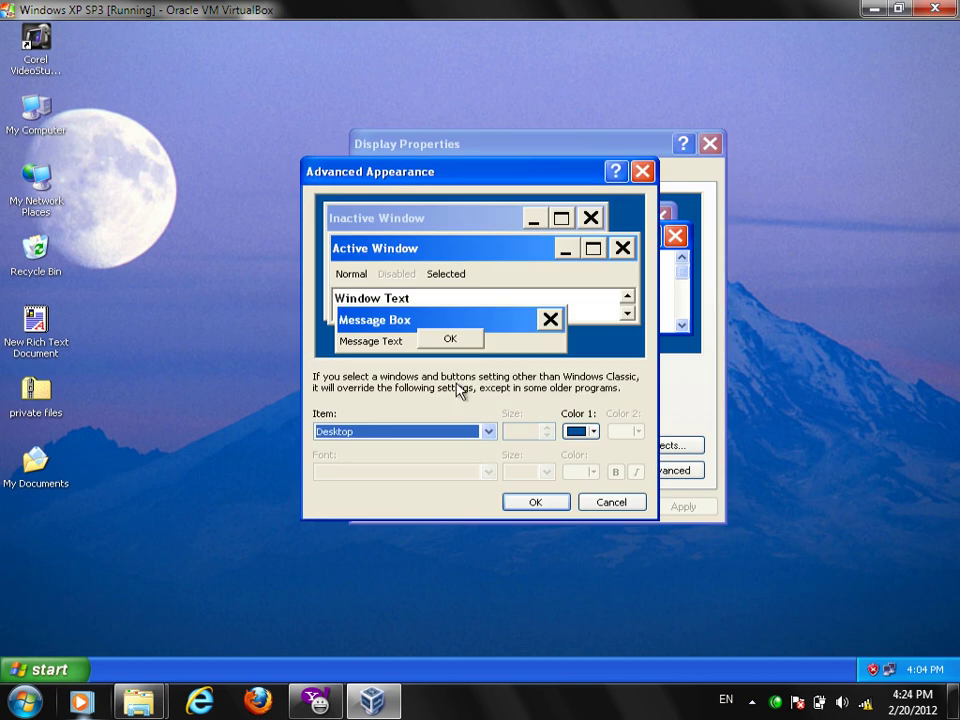
pyautogui.click(452, 432)
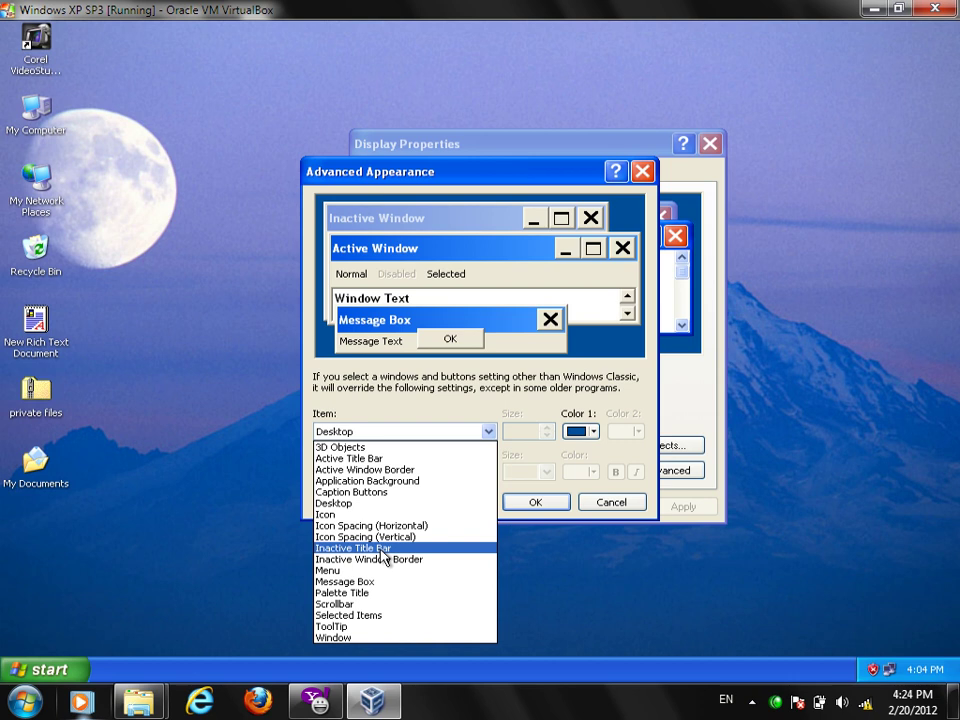
pyautogui.click(510, 181)
pyautogui.moveTo(517, 181); pyautogui.dragTo(699, 176)
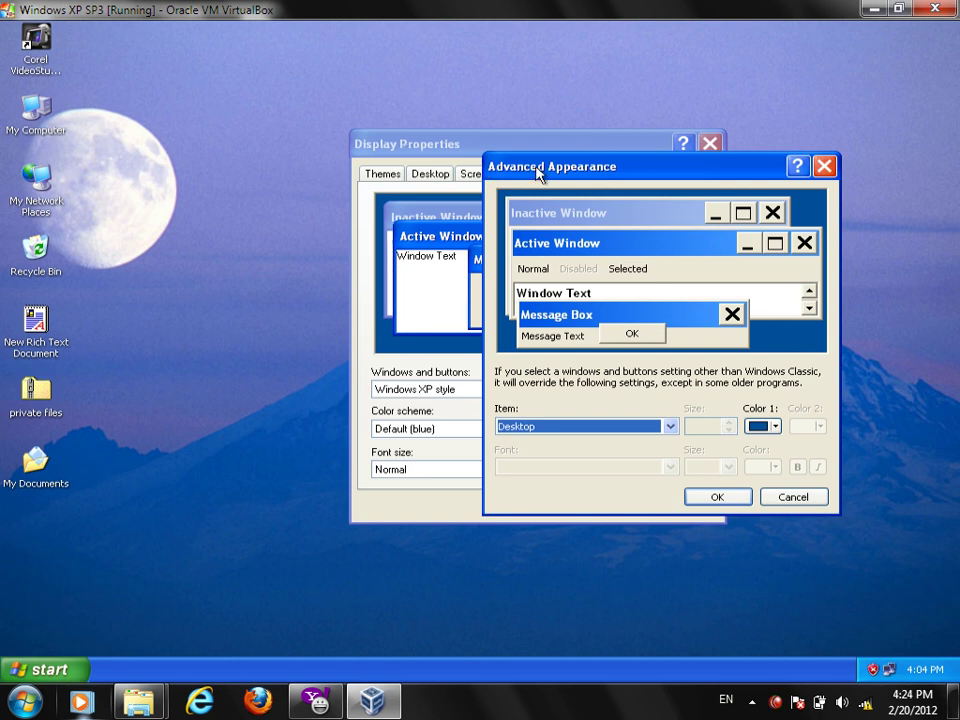
pyautogui.moveTo(538, 174); pyautogui.dragTo(524, 135)
pyautogui.click(538, 389)
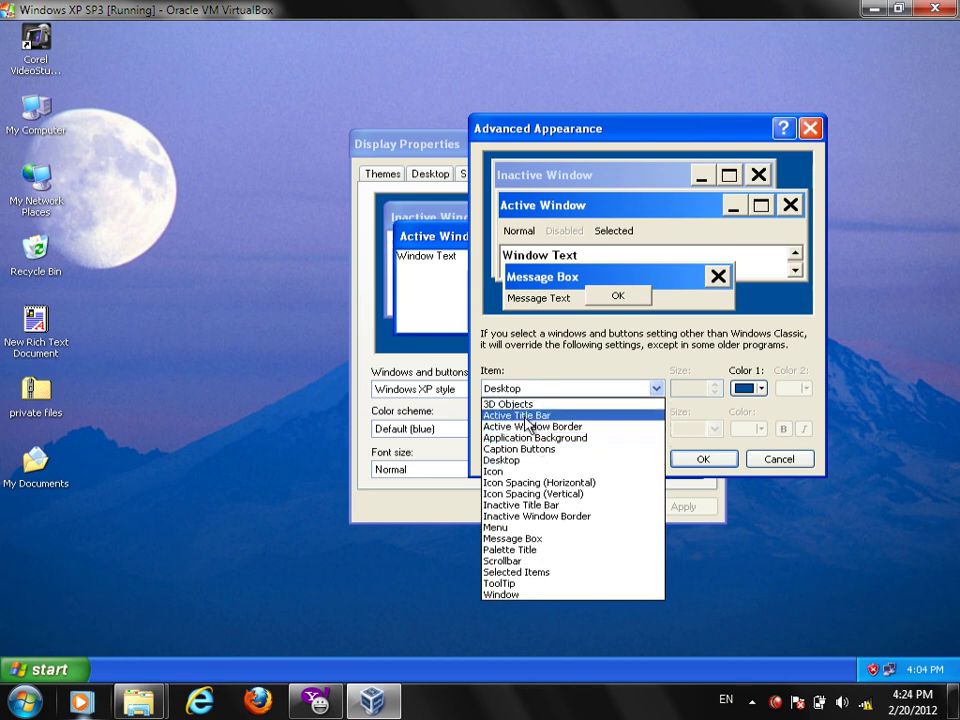
pyautogui.click(526, 416)
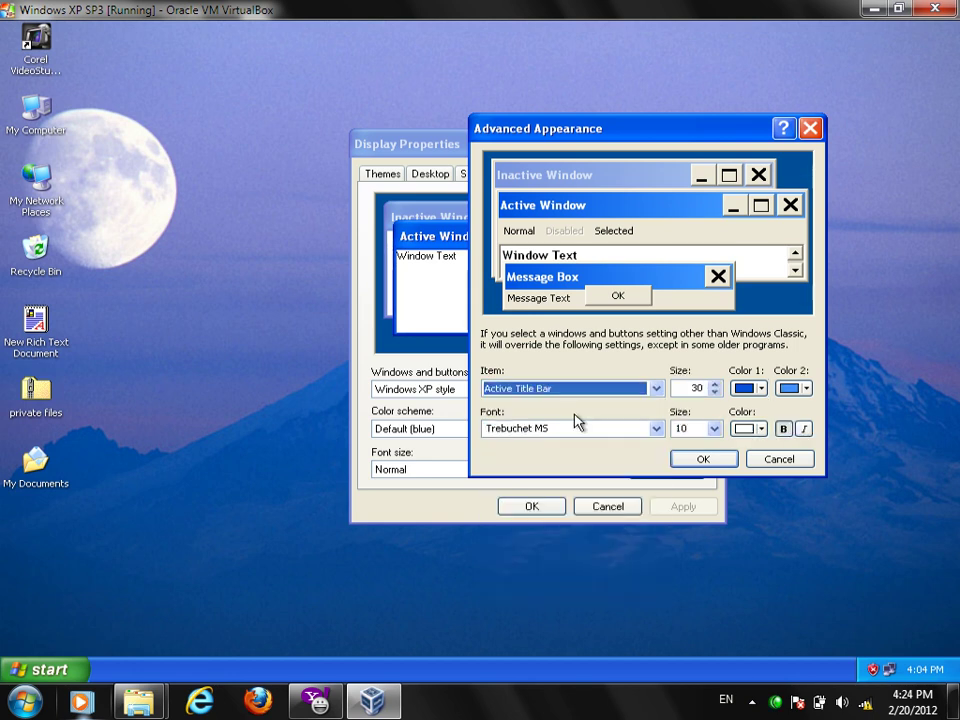
pyautogui.click(688, 429)
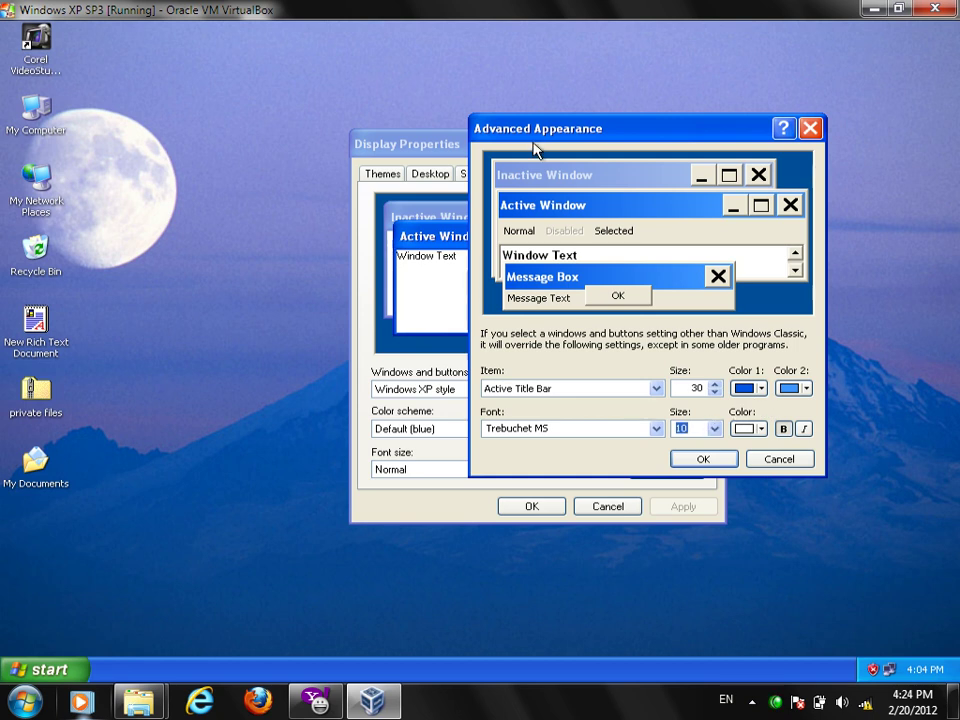
pyautogui.moveTo(534, 148); pyautogui.dragTo(537, 174)
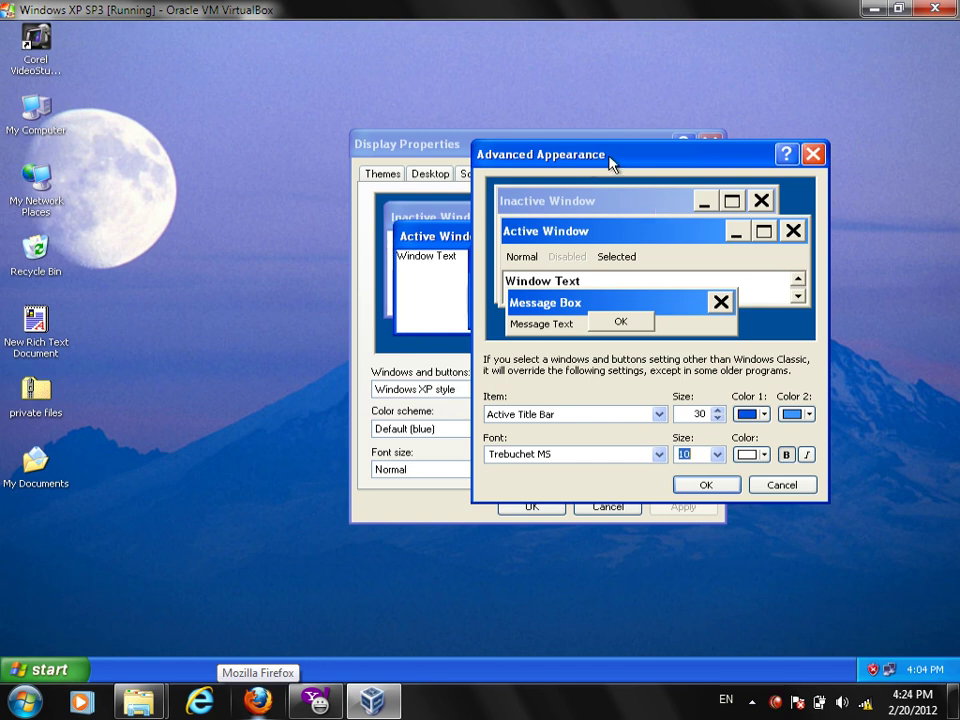
pyautogui.rightClick(185, 231)
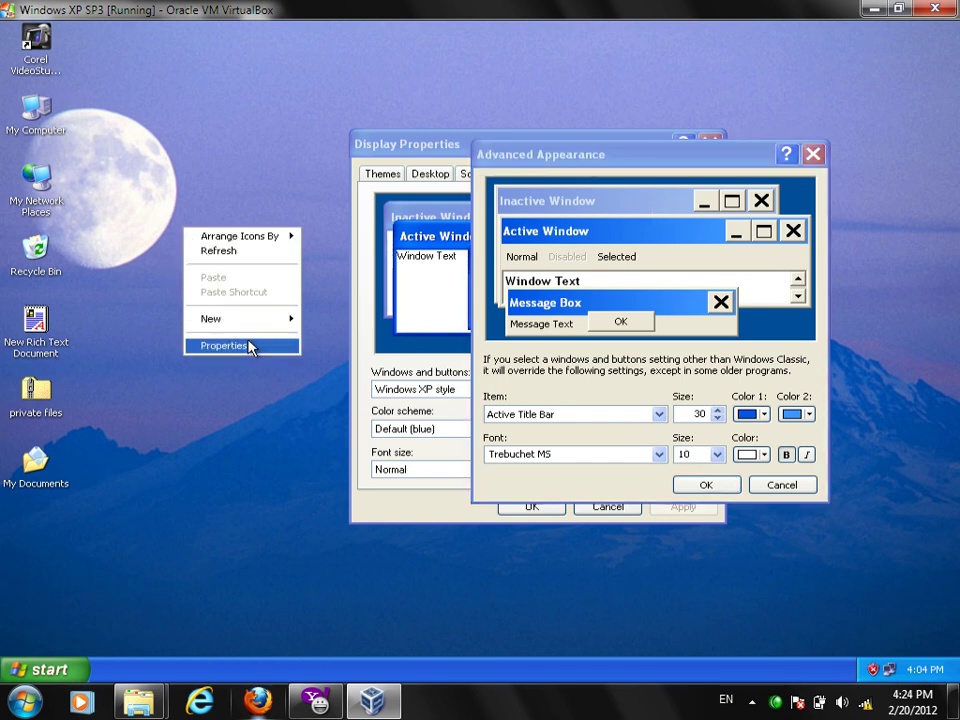
pyautogui.click(250, 347)
pyautogui.click(738, 486)
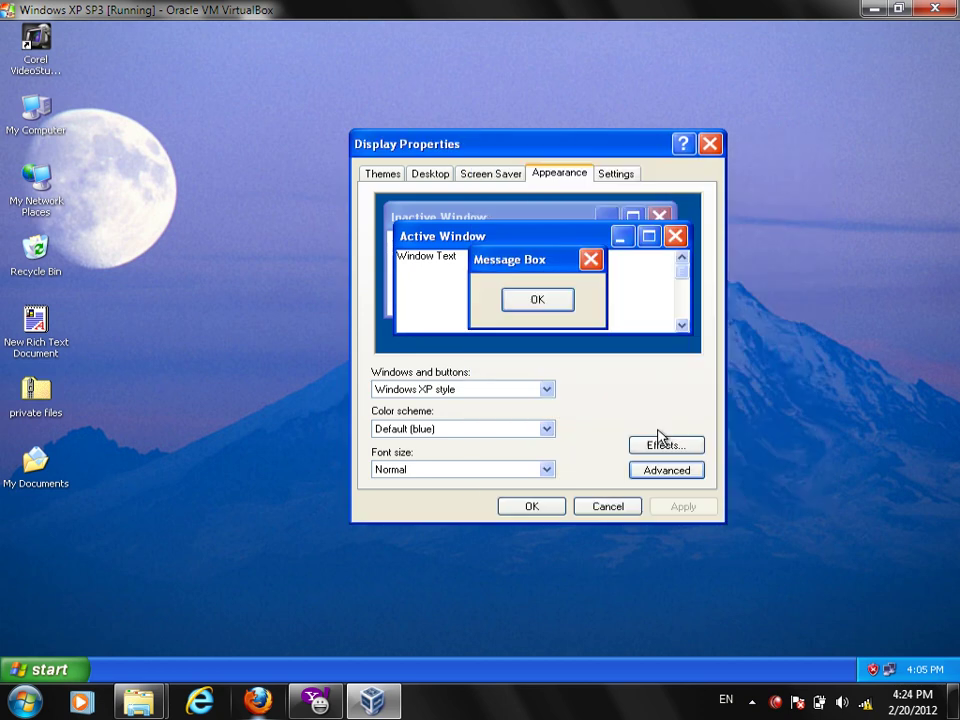
# Step: Set the Active Title Bar font color to red in the advanced appearance settings and apply the change
pyautogui.click(448, 390)
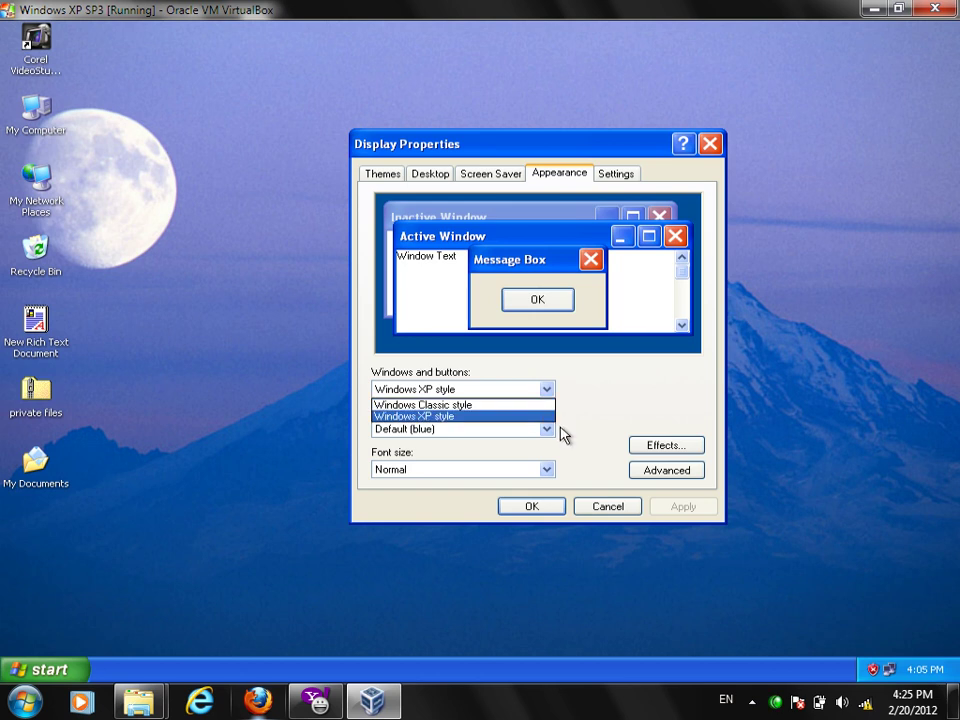
pyautogui.click(666, 470)
pyautogui.click(441, 437)
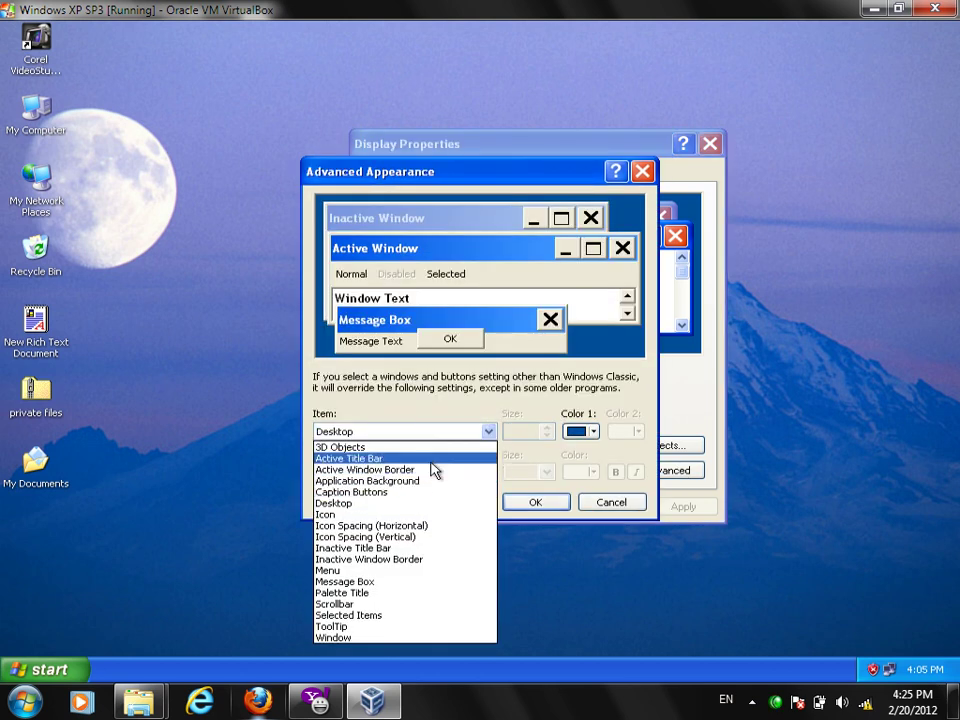
pyautogui.click(432, 460)
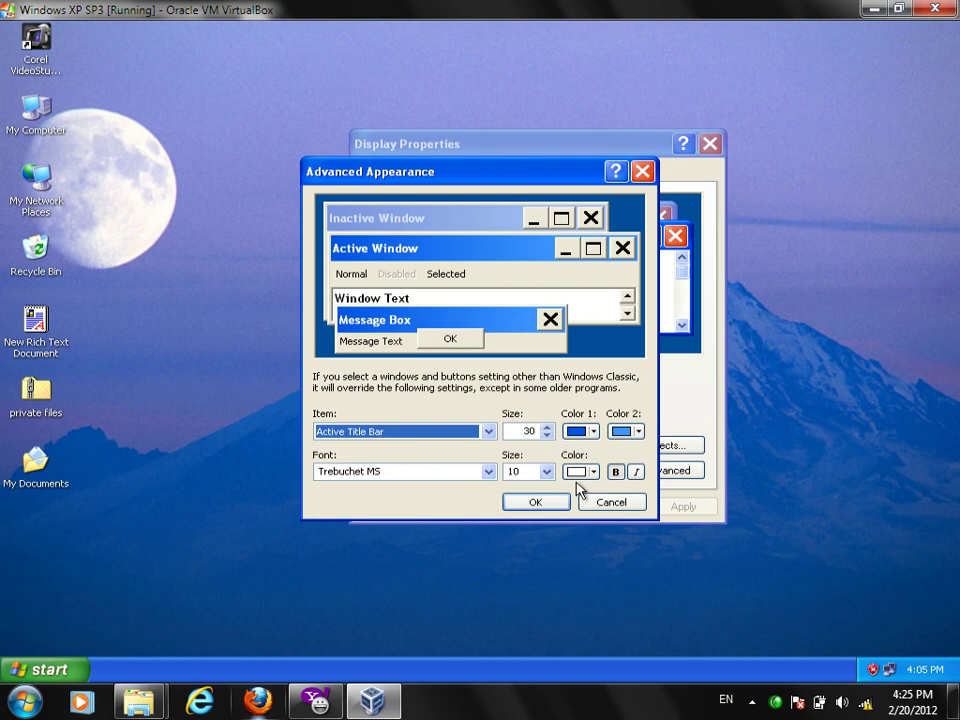
pyautogui.click(590, 478)
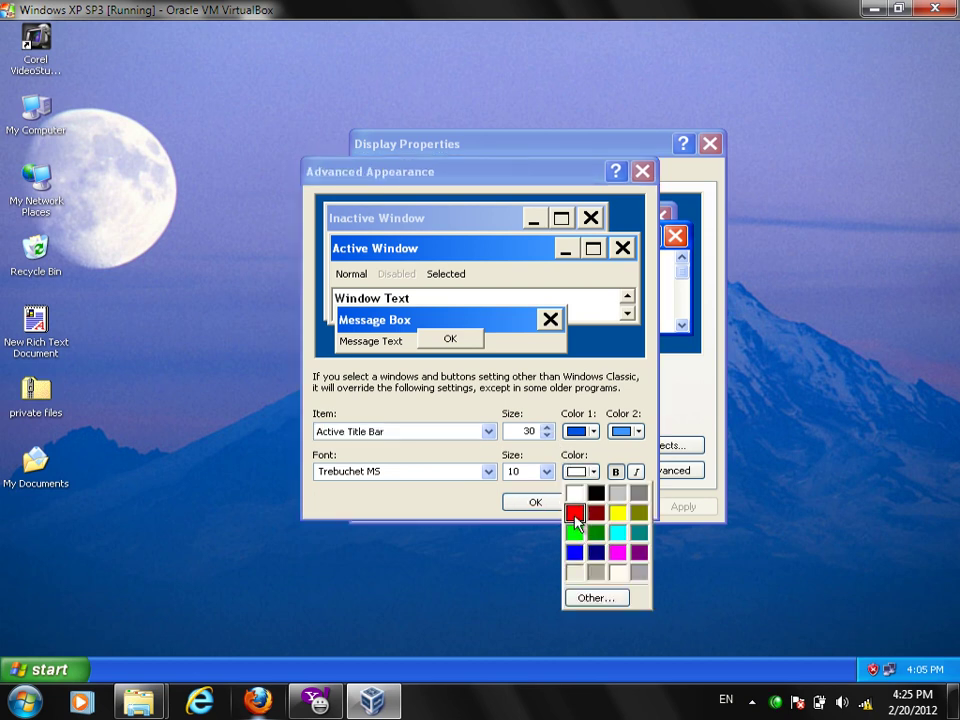
pyautogui.click(575, 513)
pyautogui.moveTo(473, 174); pyautogui.dragTo(646, 182)
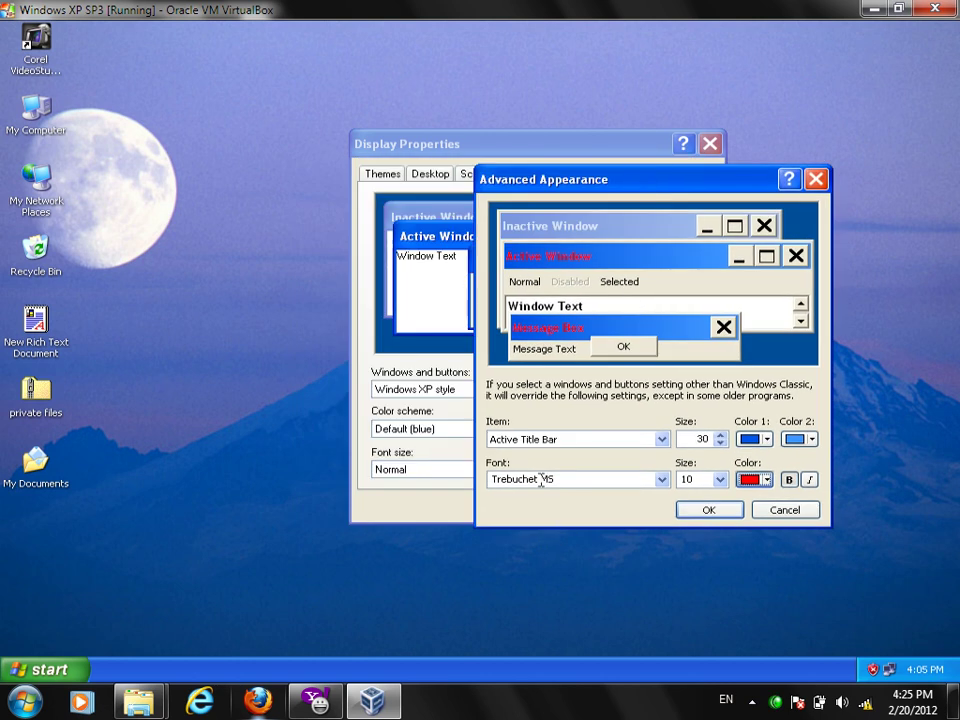
pyautogui.click(710, 511)
pyautogui.click(684, 507)
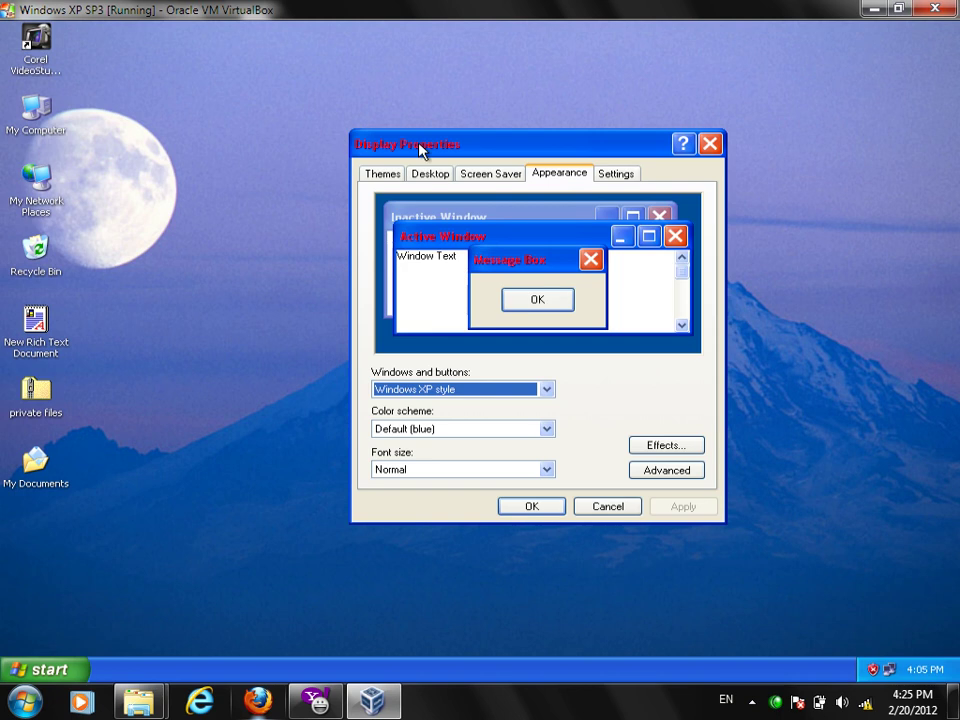
# Step: Set the Inactive Title Bar font color to yellow in the advanced appearance settings and apply the change
pyautogui.click(686, 475)
pyautogui.moveTo(443, 172); pyautogui.dragTo(585, 245)
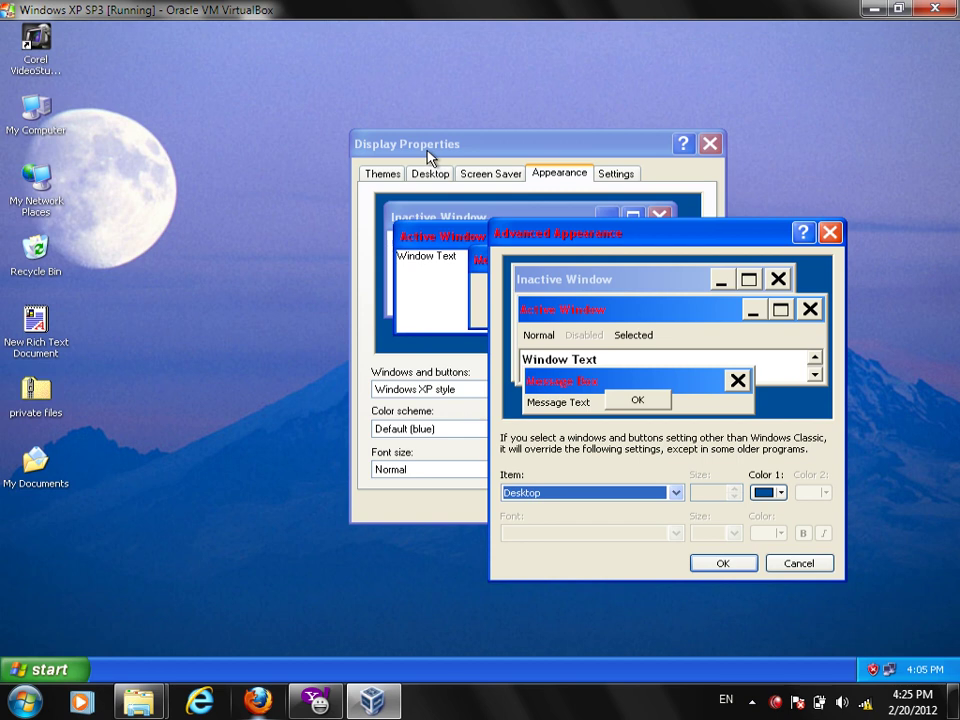
pyautogui.click(677, 491)
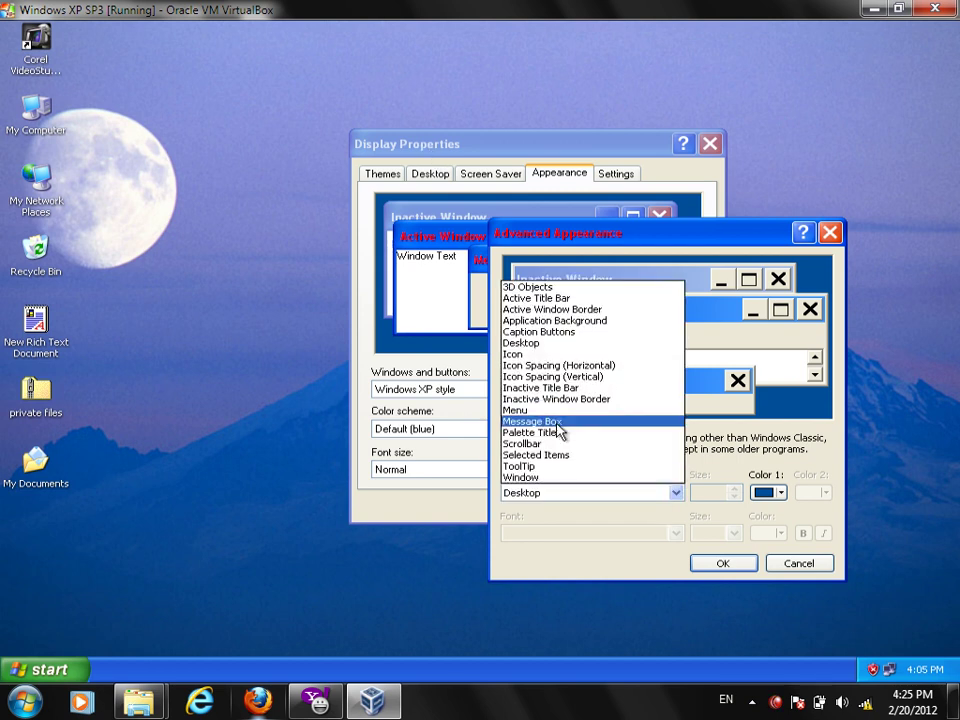
pyautogui.click(548, 390)
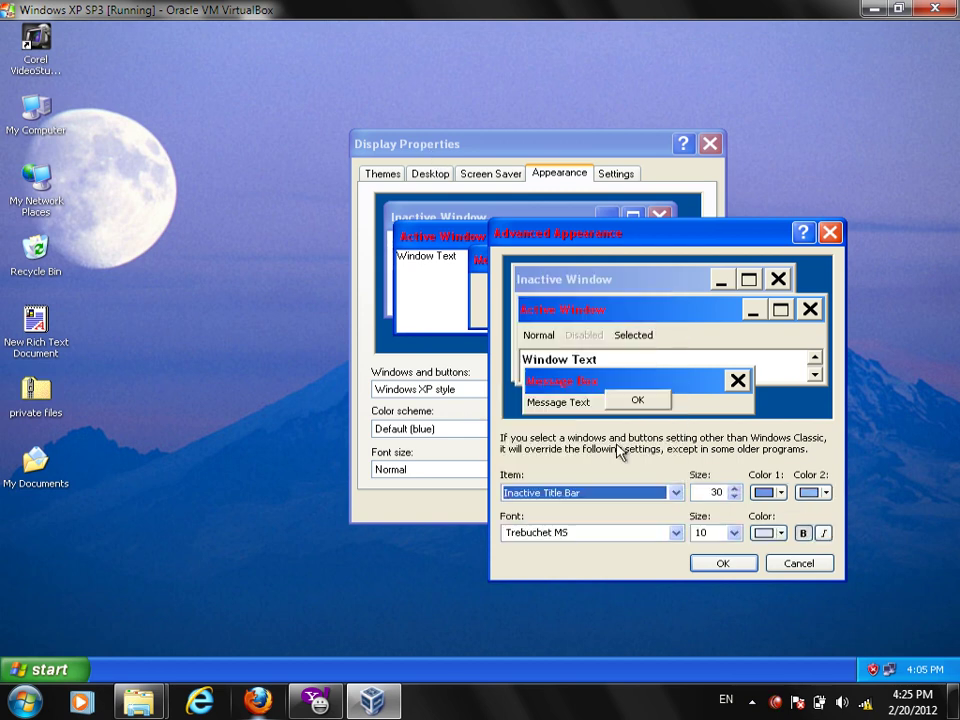
pyautogui.click(781, 533)
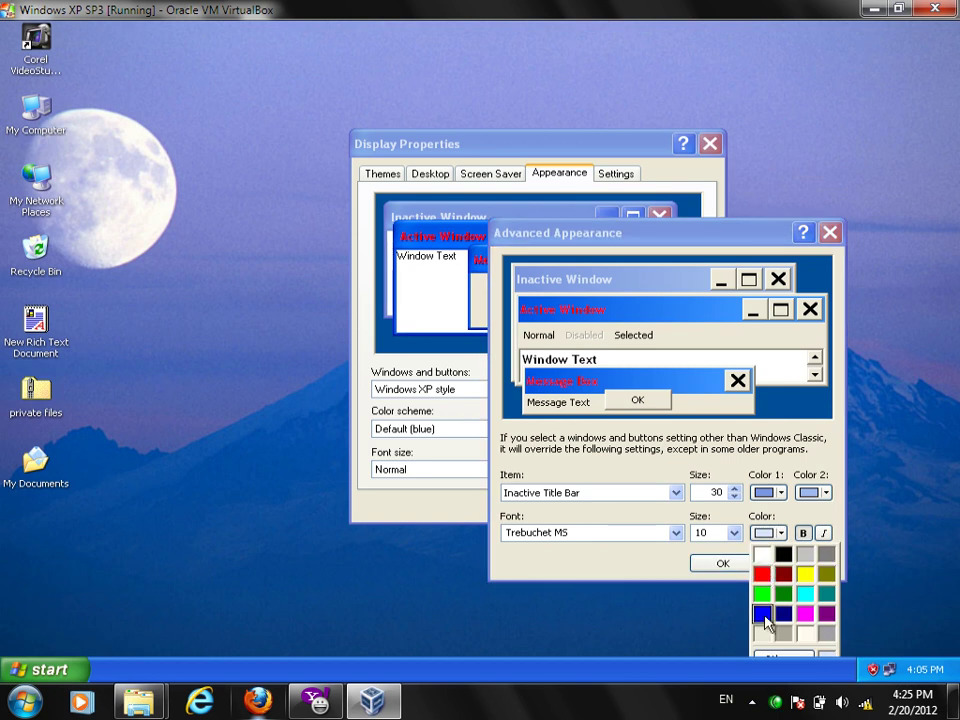
pyautogui.click(805, 573)
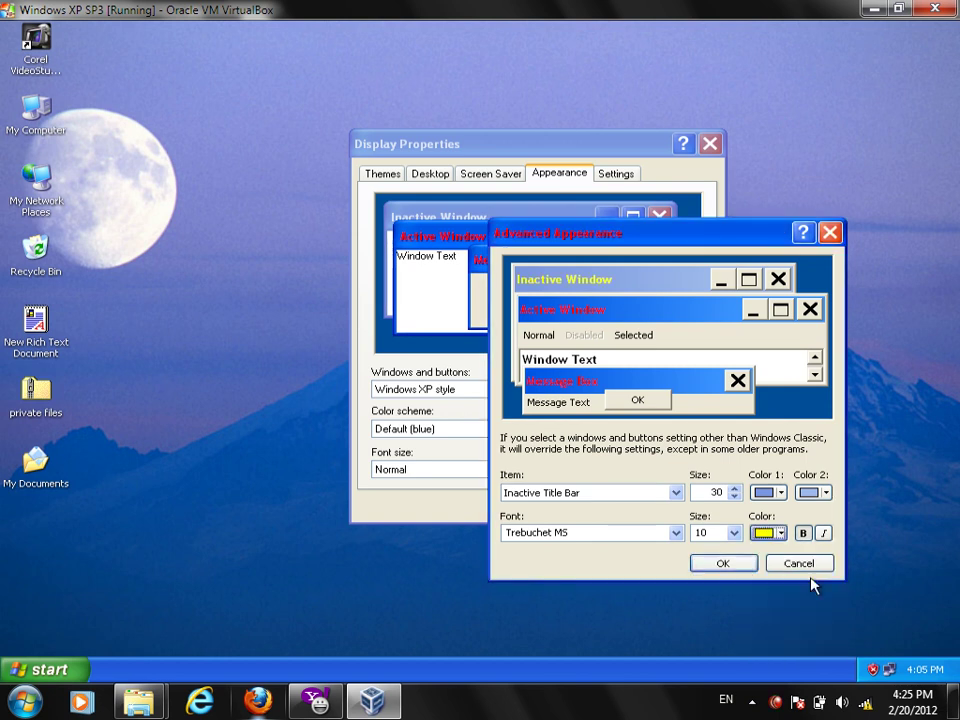
pyautogui.click(744, 568)
pyautogui.click(700, 507)
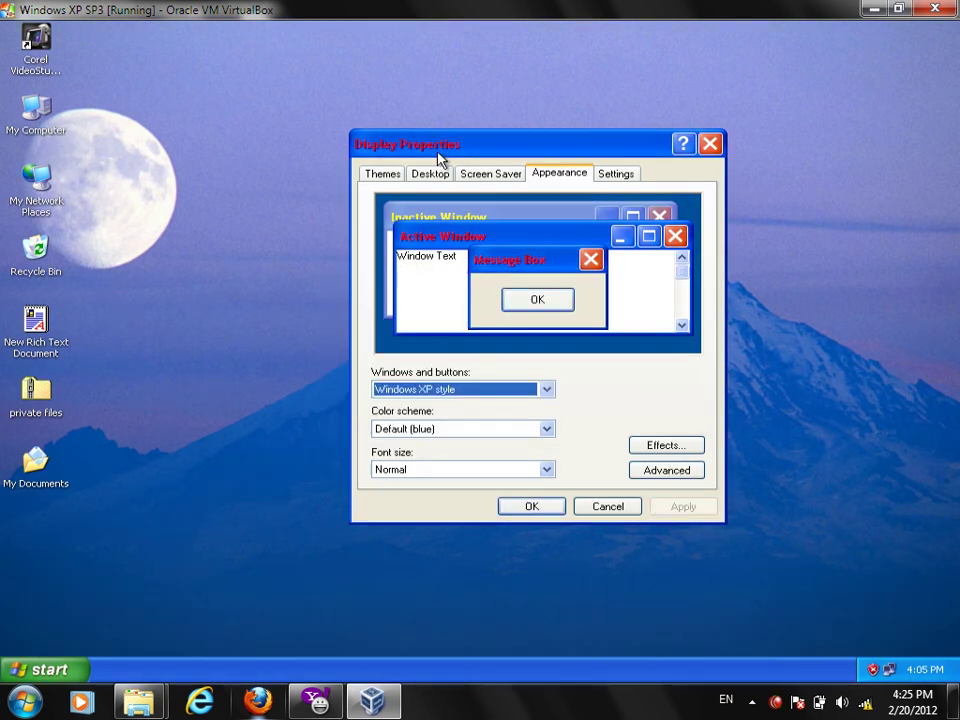
# Step: Reopen the advanced appearance settings, check the inactive title bar text, and set the Active Title Bar font color to white
pyautogui.click(679, 477)
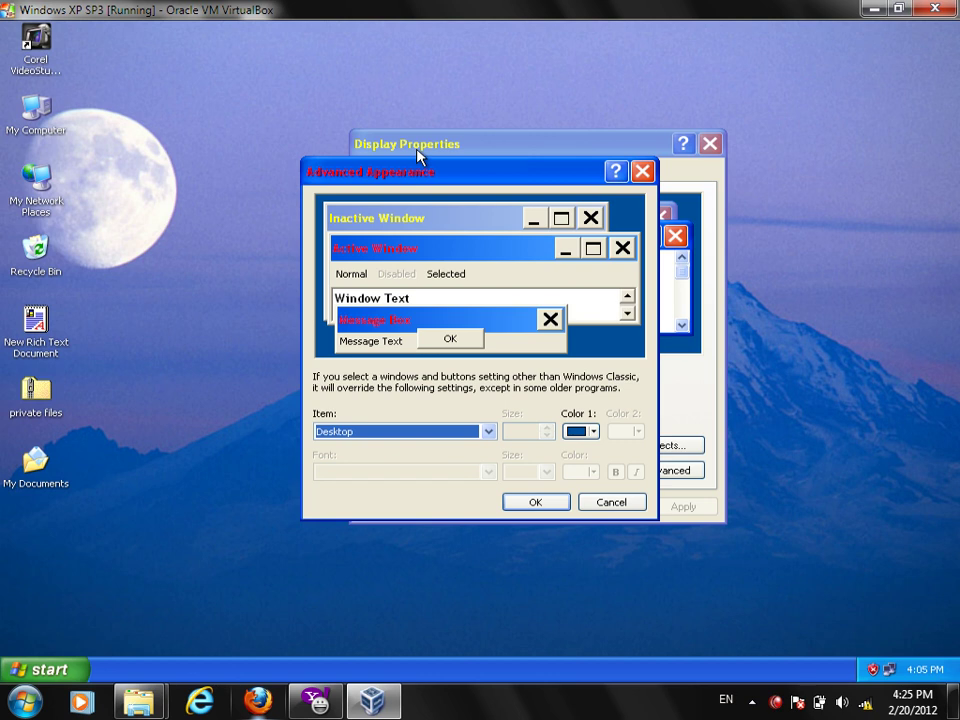
pyautogui.moveTo(429, 180); pyautogui.dragTo(655, 185)
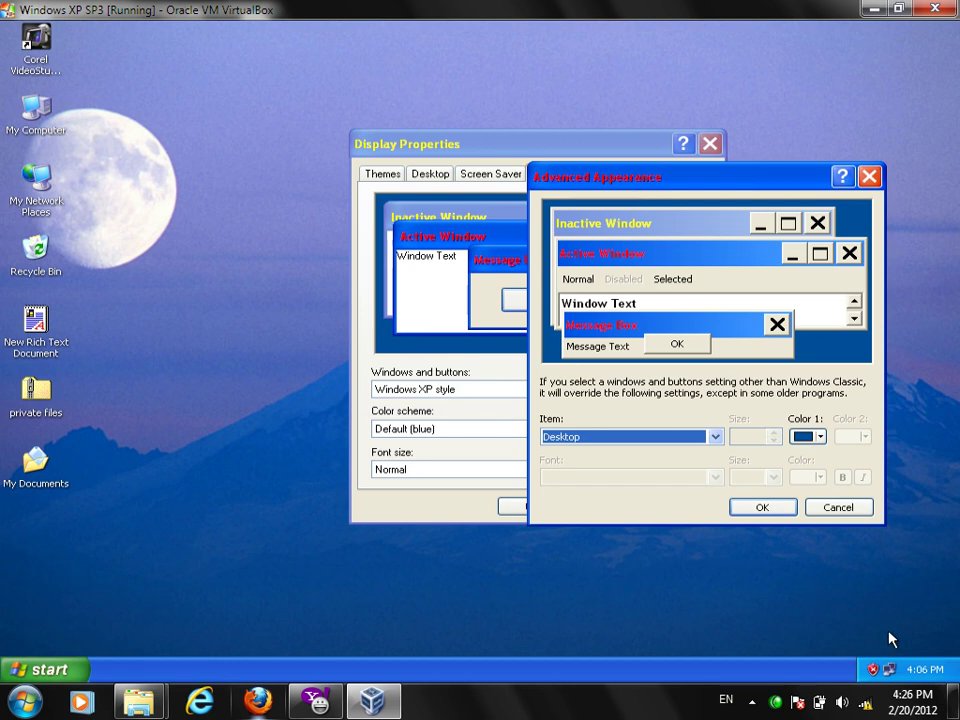
pyautogui.click(655, 446)
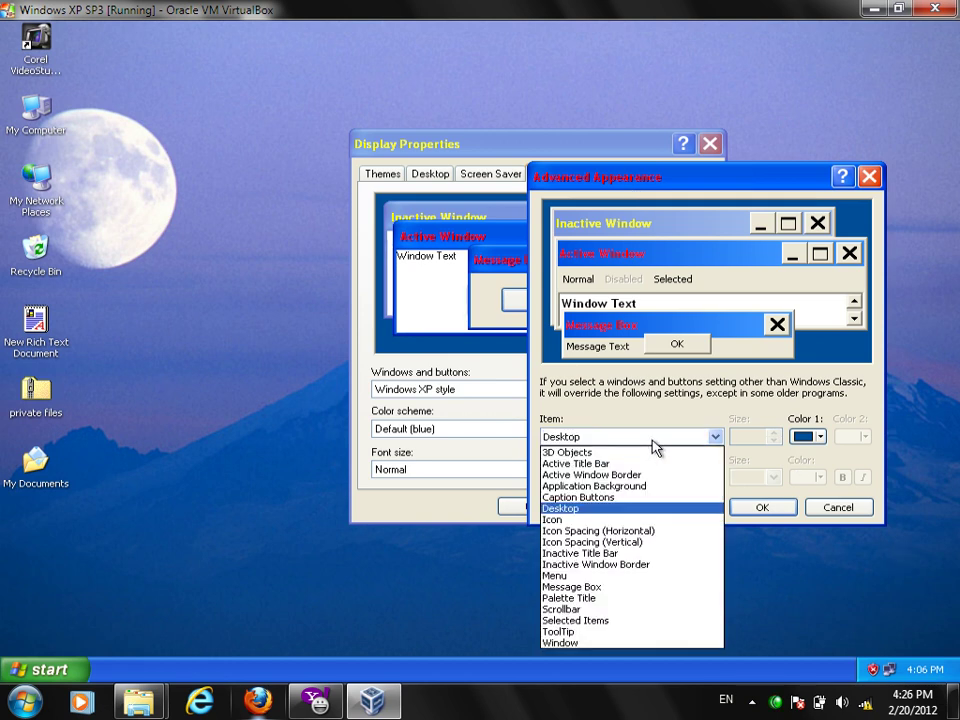
pyautogui.click(578, 463)
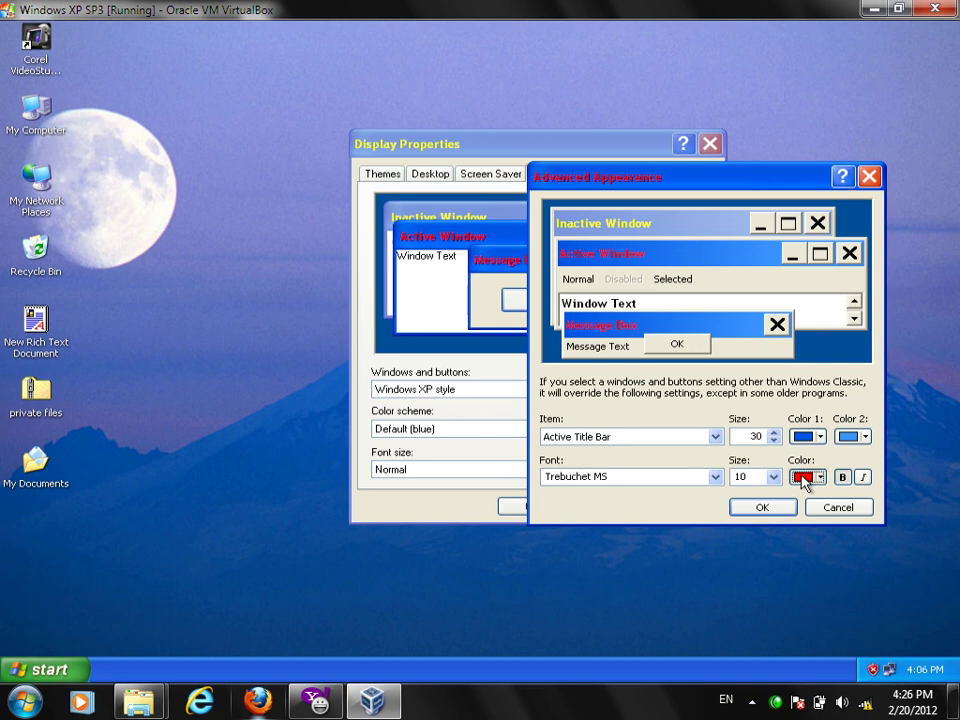
pyautogui.click(801, 477)
pyautogui.click(799, 498)
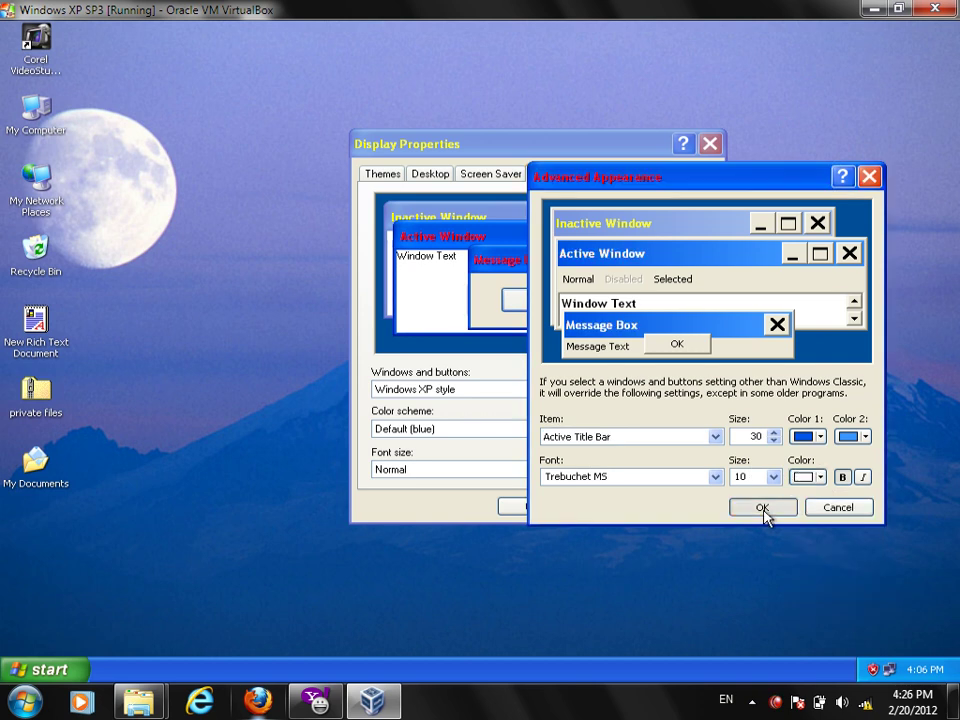
pyautogui.click(763, 508)
# Step: Set the Inactive Title Bar font color to pale beige and apply both title bar color changes
pyautogui.click(665, 469)
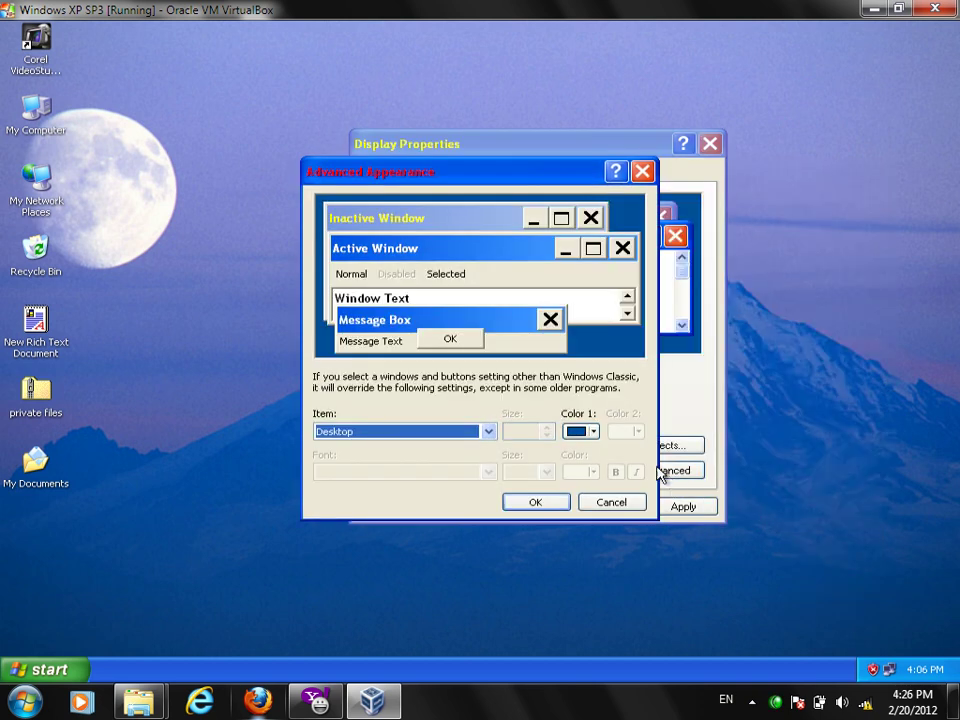
pyautogui.click(437, 431)
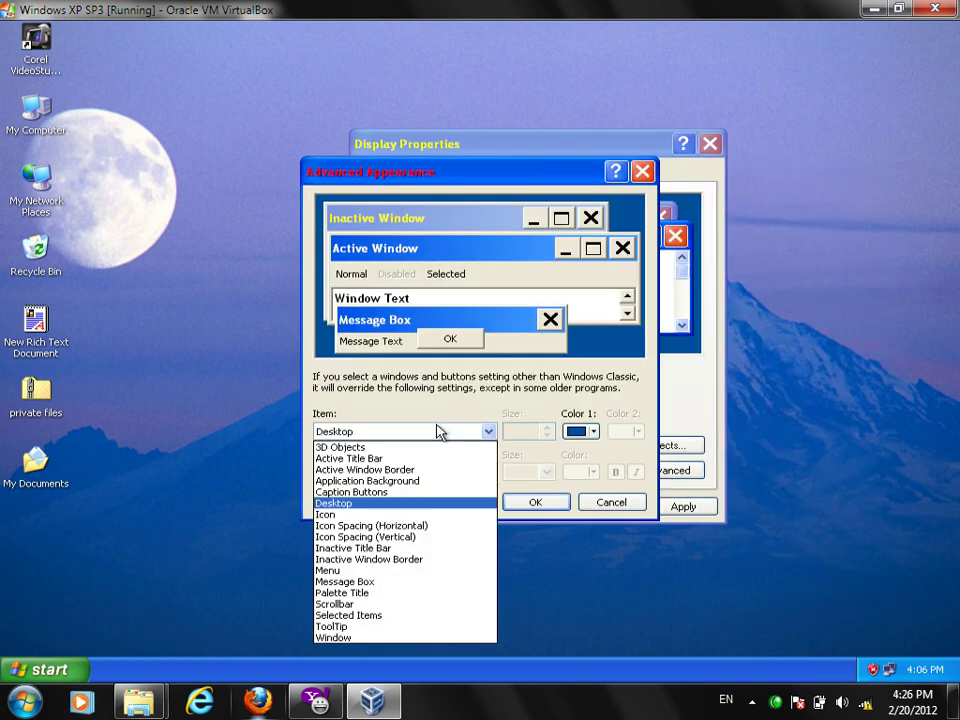
pyautogui.click(355, 549)
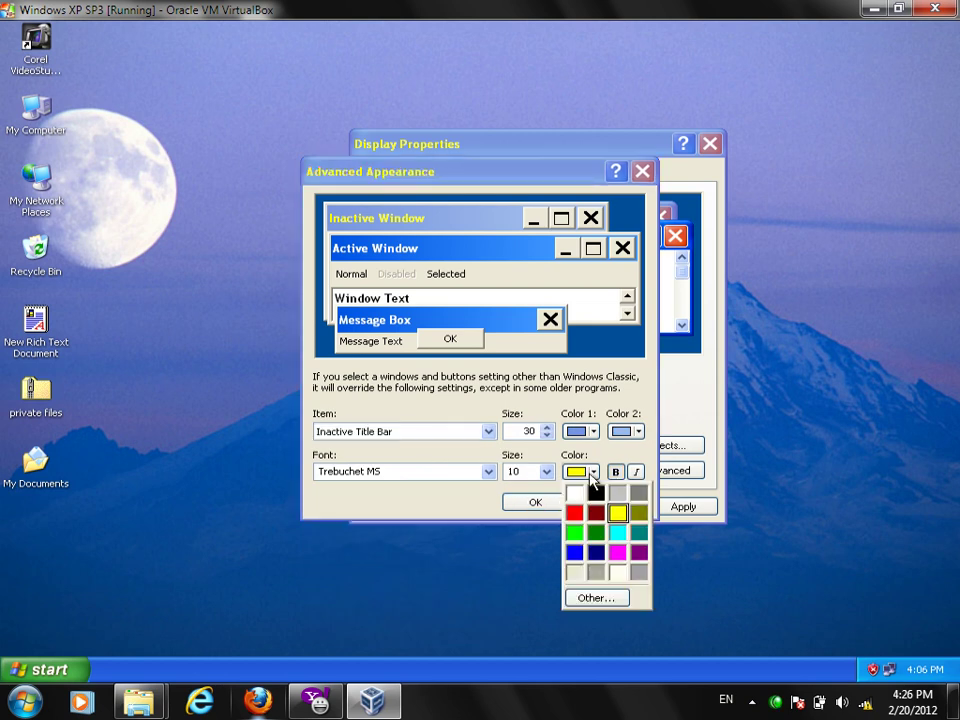
pyautogui.click(617, 572)
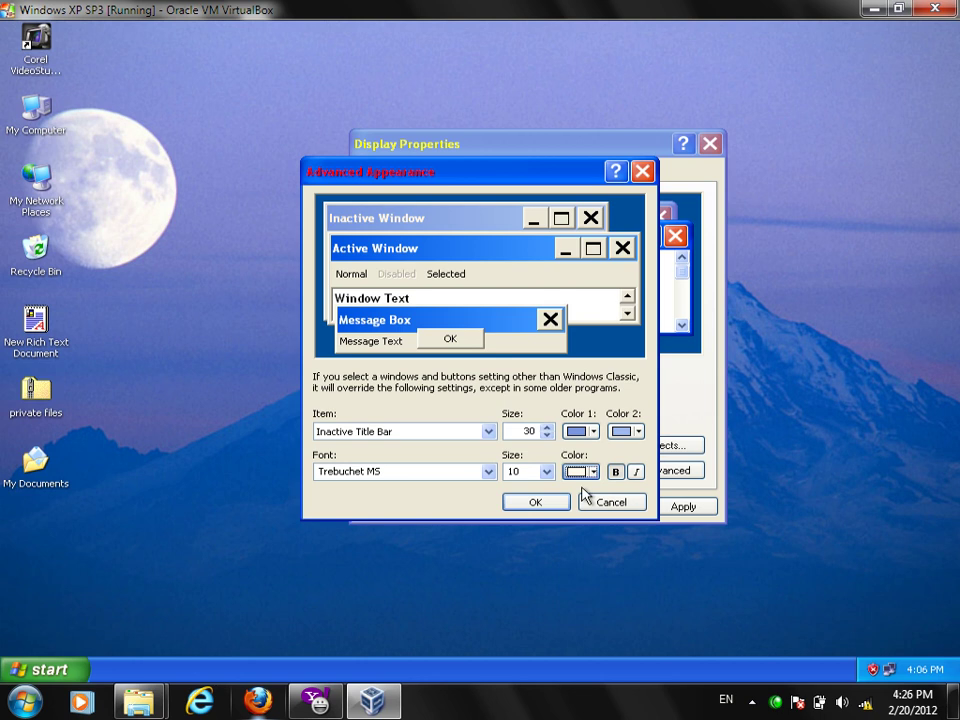
pyautogui.click(591, 475)
pyautogui.click(585, 575)
pyautogui.click(545, 504)
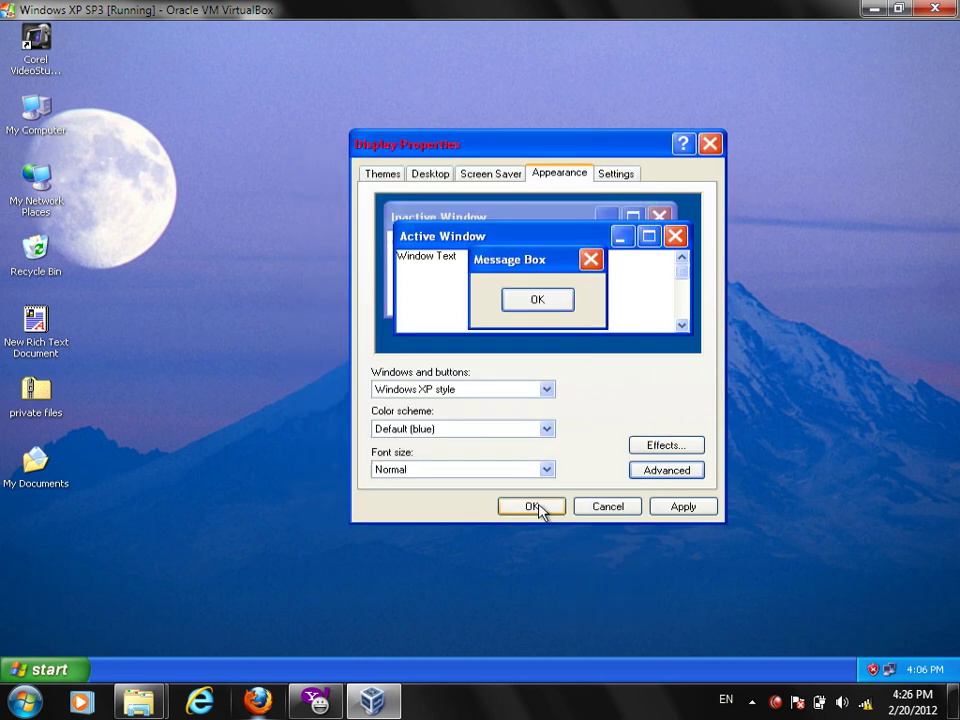
pyautogui.click(686, 507)
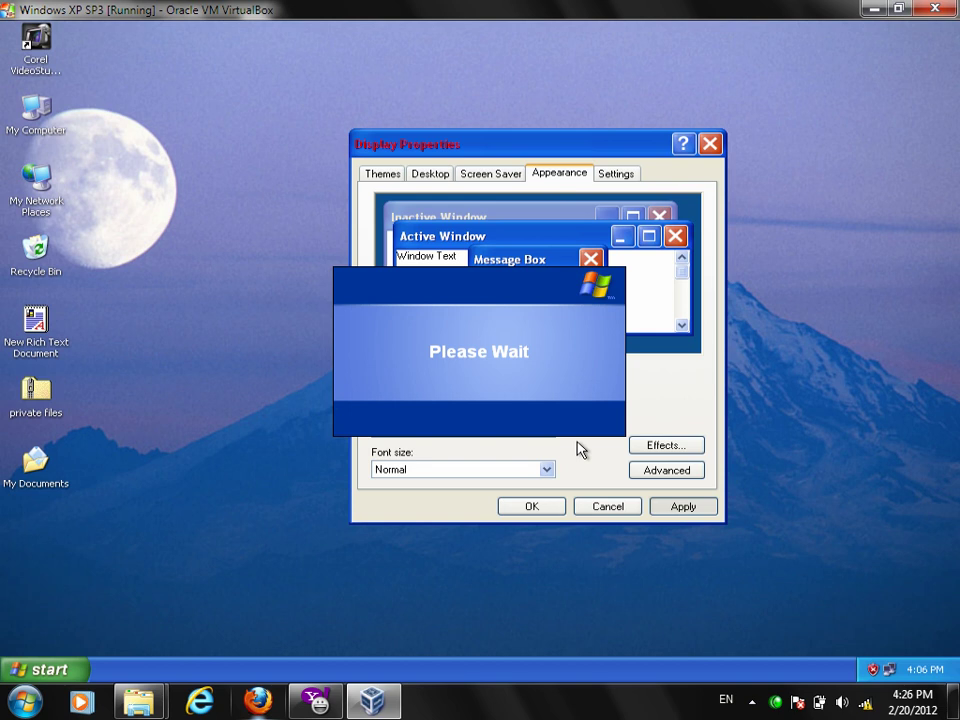
# Step: Open the advanced appearance settings and move the dialog aside so the Display Properties window stays partly in view
pyautogui.click(670, 471)
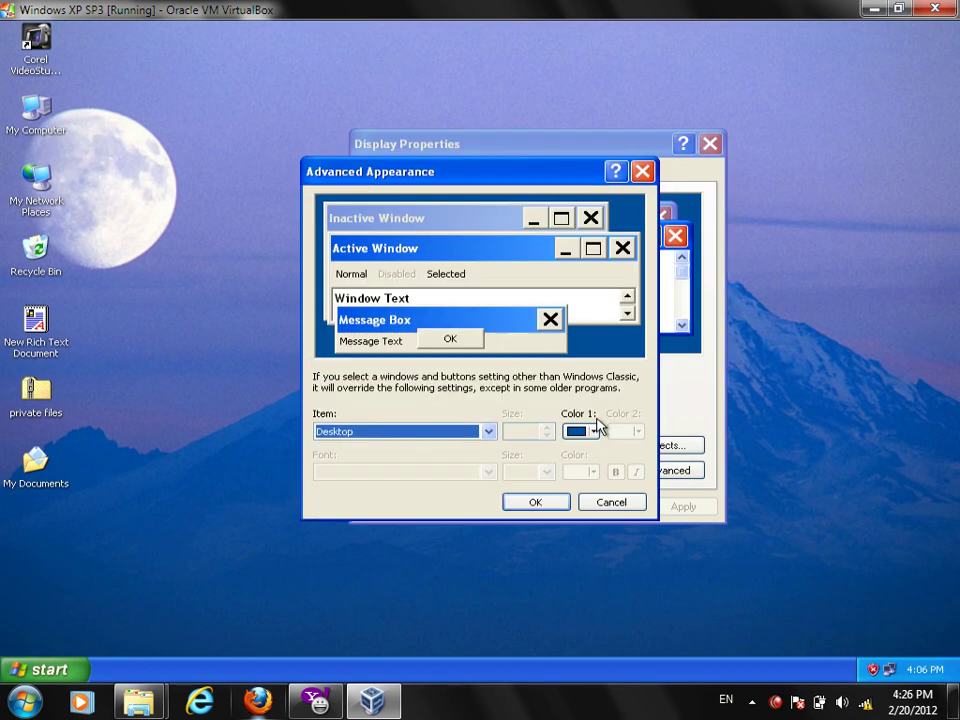
pyautogui.moveTo(440, 172); pyautogui.dragTo(613, 160)
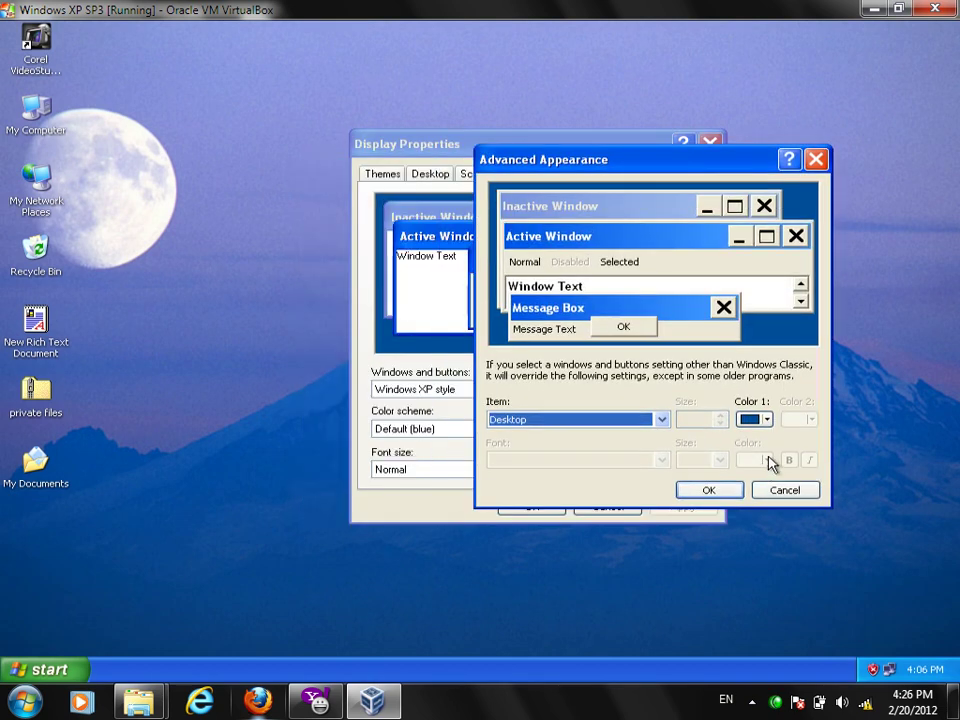
pyautogui.click(606, 422)
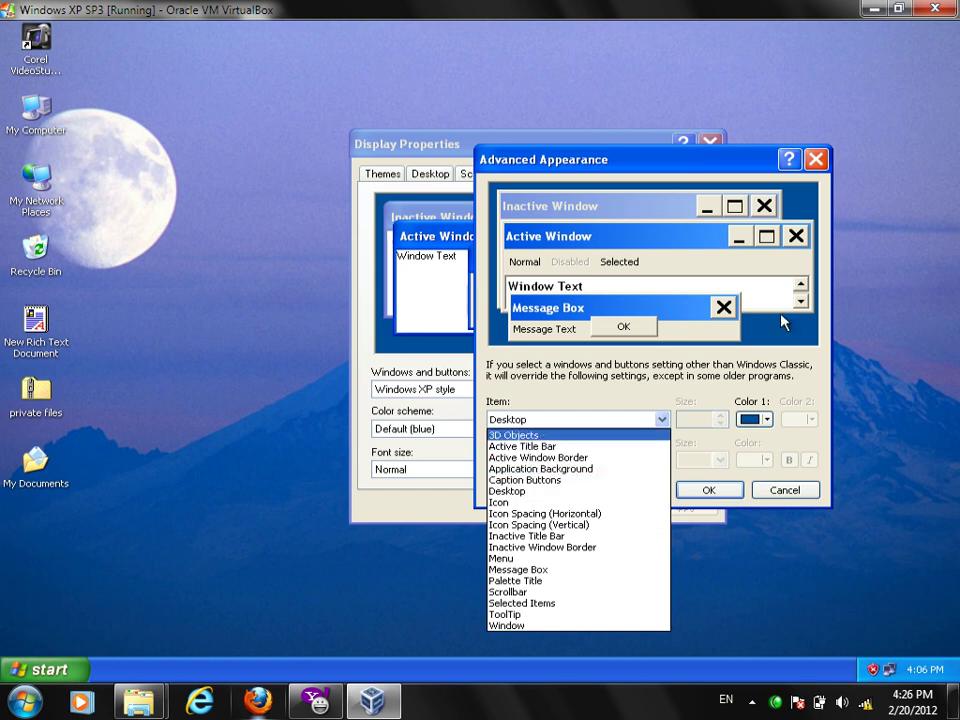
pyautogui.click(737, 167)
pyautogui.moveTo(737, 167); pyautogui.dragTo(611, 108)
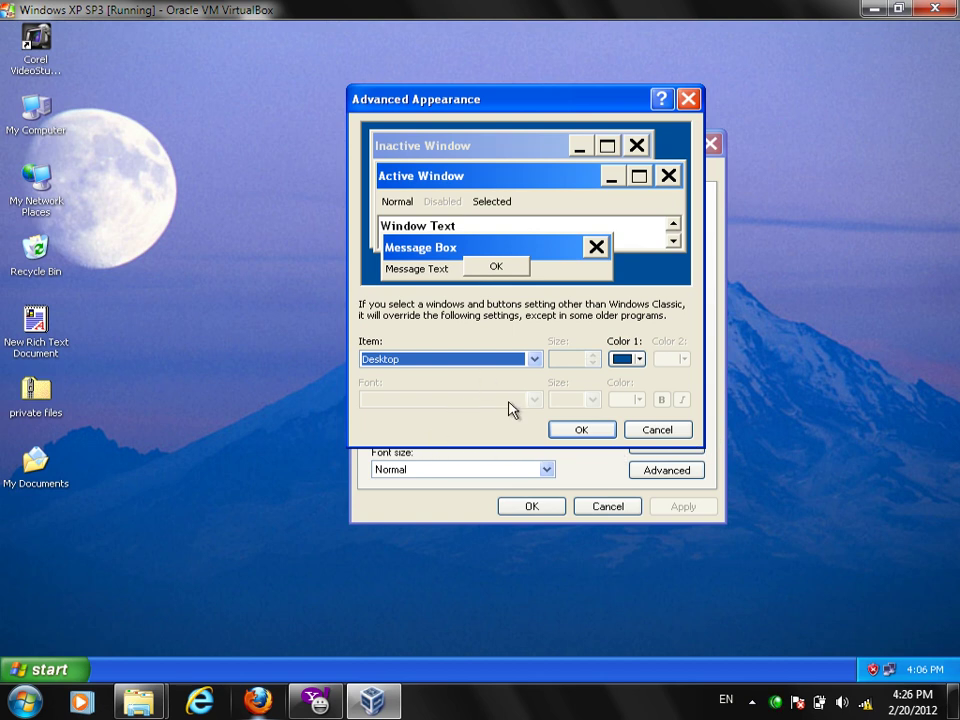
pyautogui.moveTo(591, 103); pyautogui.dragTo(708, 153)
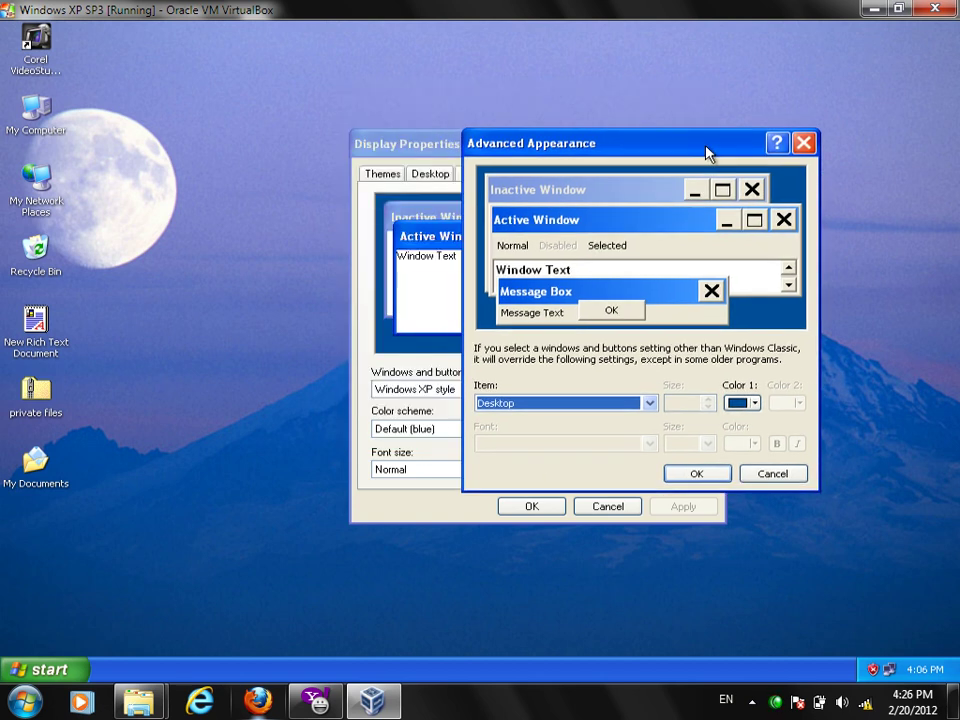
# Step: Set the Active Window Border size to 11 in the advanced appearance settings and accept it
pyautogui.click(591, 404)
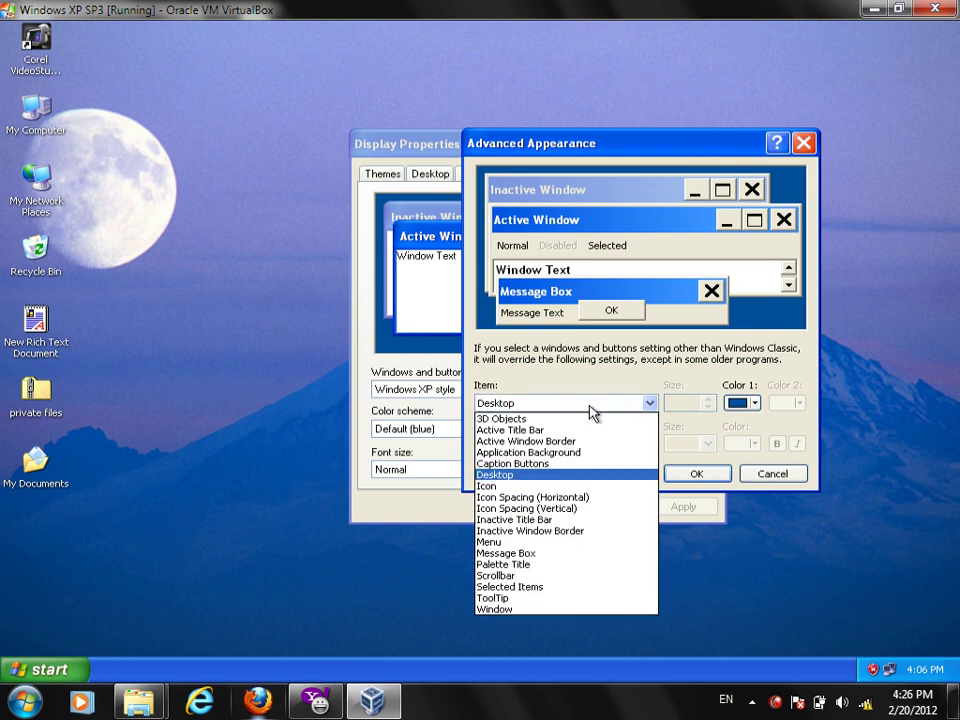
pyautogui.click(553, 430)
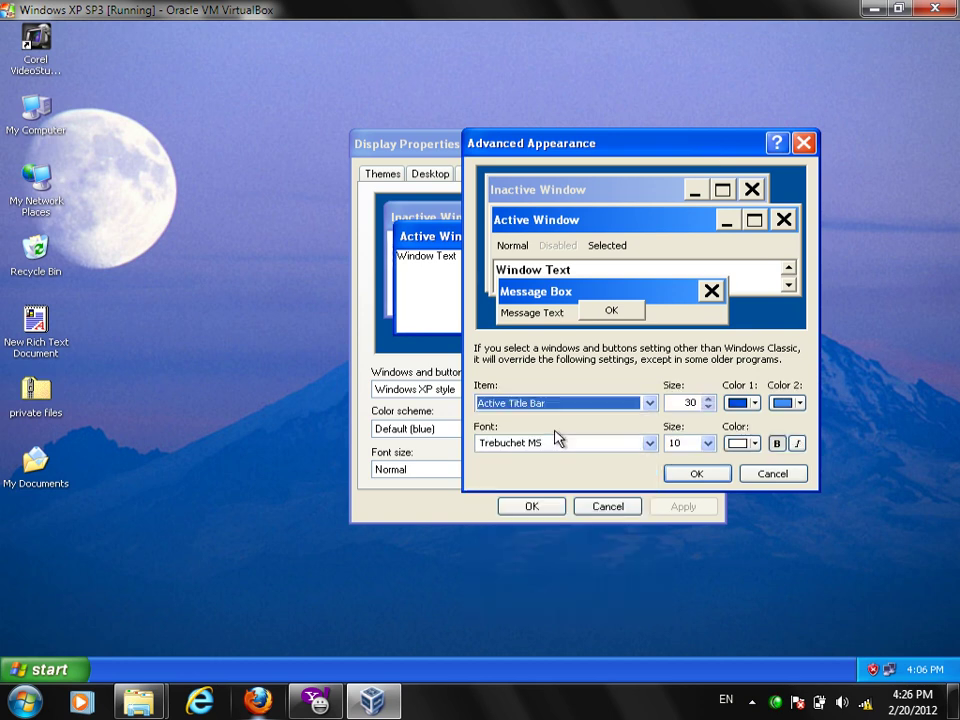
pyautogui.click(553, 403)
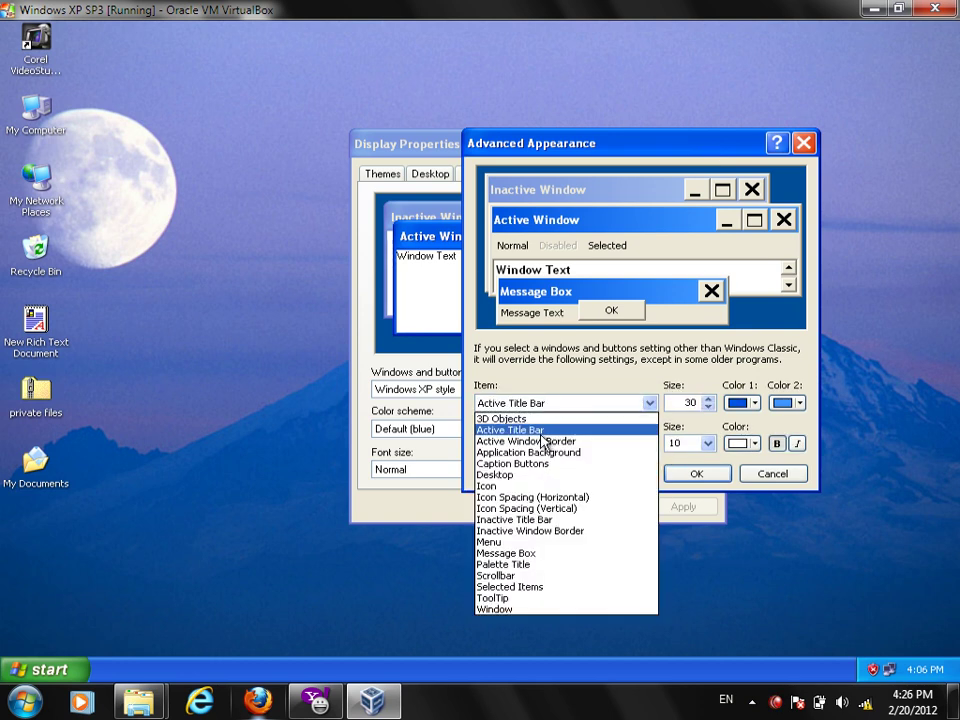
pyautogui.click(541, 442)
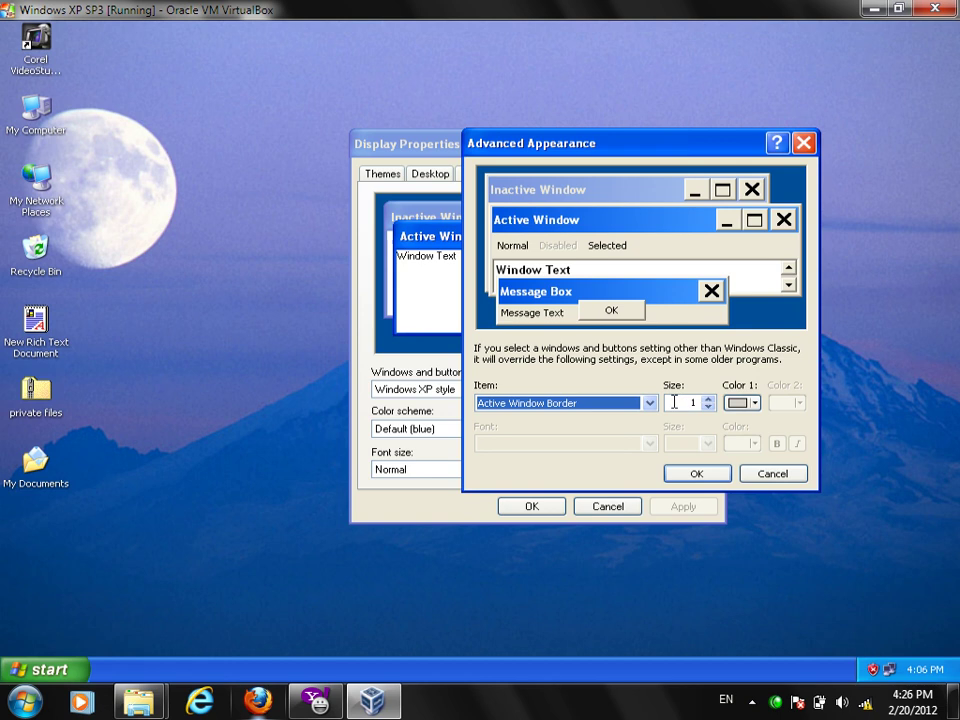
pyautogui.doubleClick(675, 402)
pyautogui.write('11')
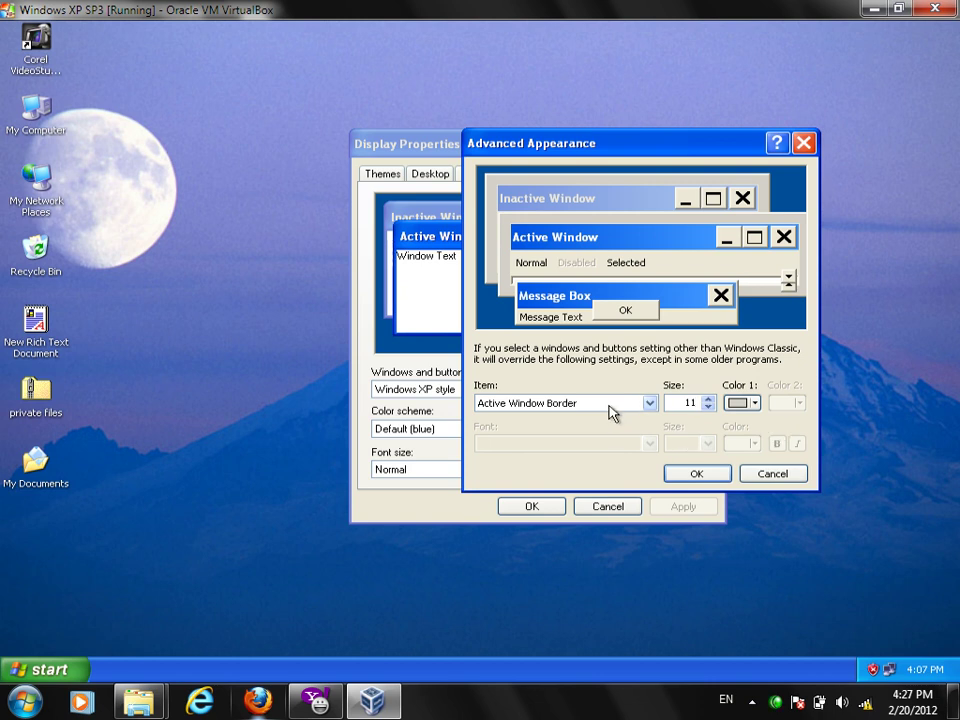
pyautogui.click(703, 470)
# Step: Check the Inactive and Active Window Border sizes in the advanced appearance settings and apply the border change
pyautogui.click(670, 470)
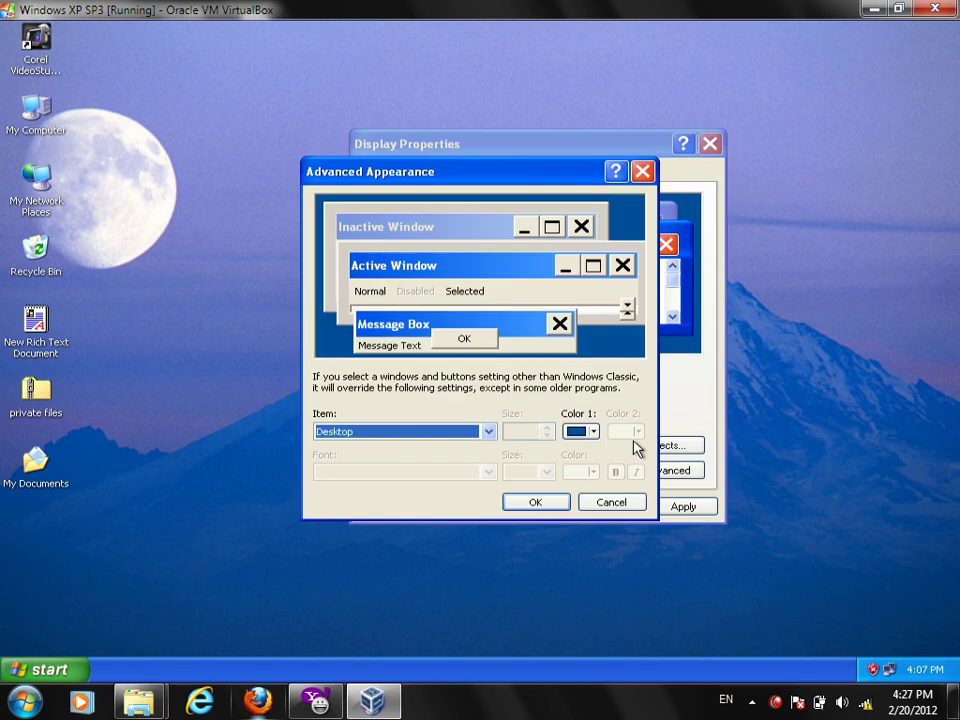
pyautogui.click(459, 440)
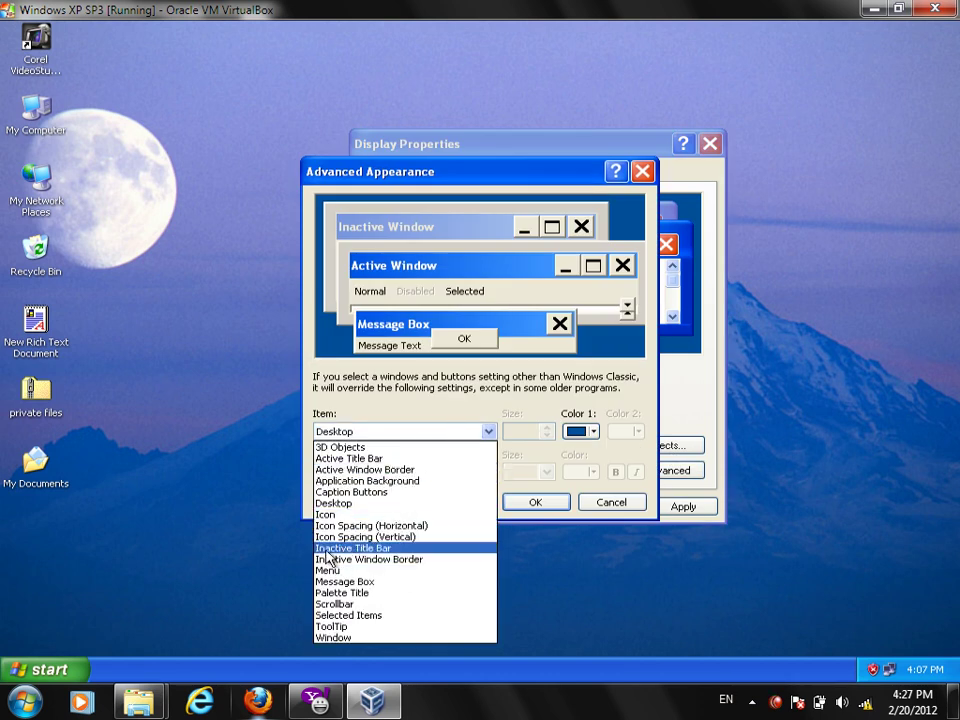
pyautogui.click(365, 559)
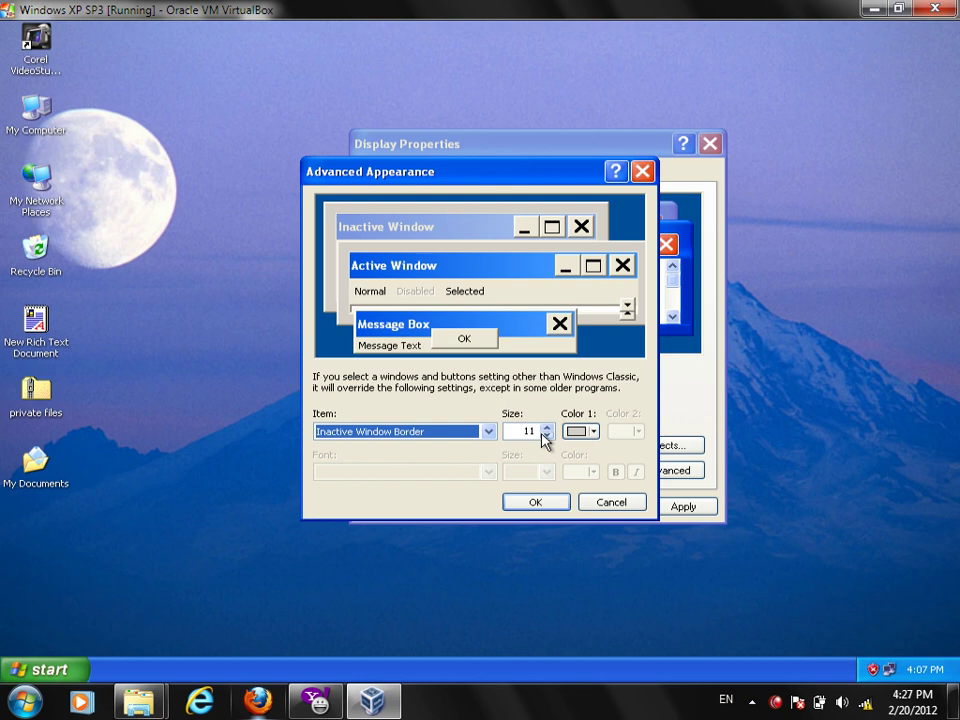
pyautogui.click(465, 432)
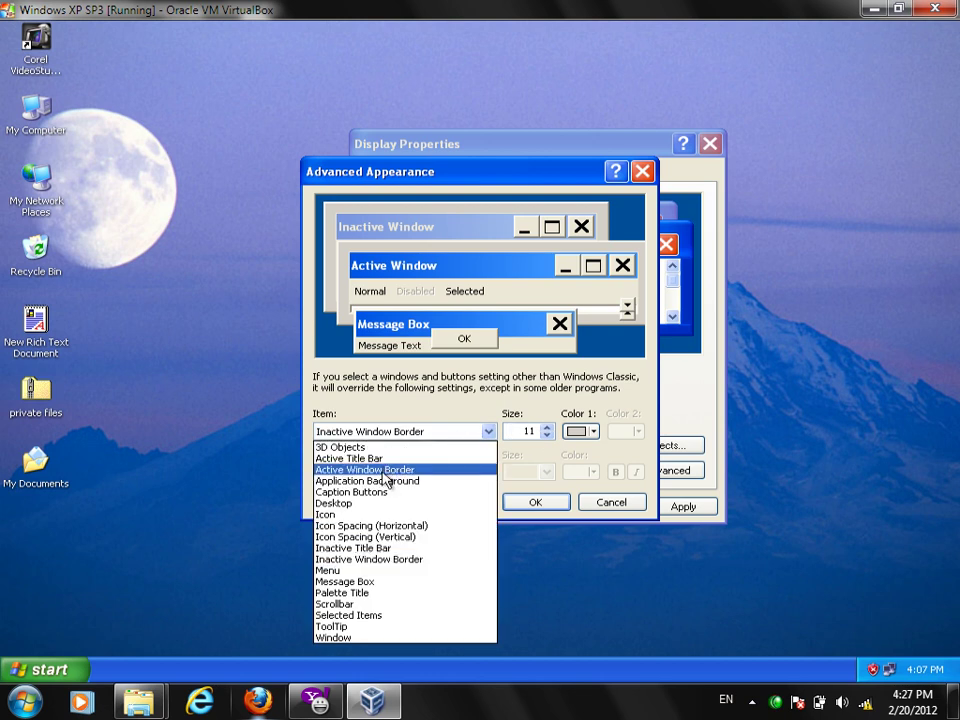
pyautogui.click(378, 471)
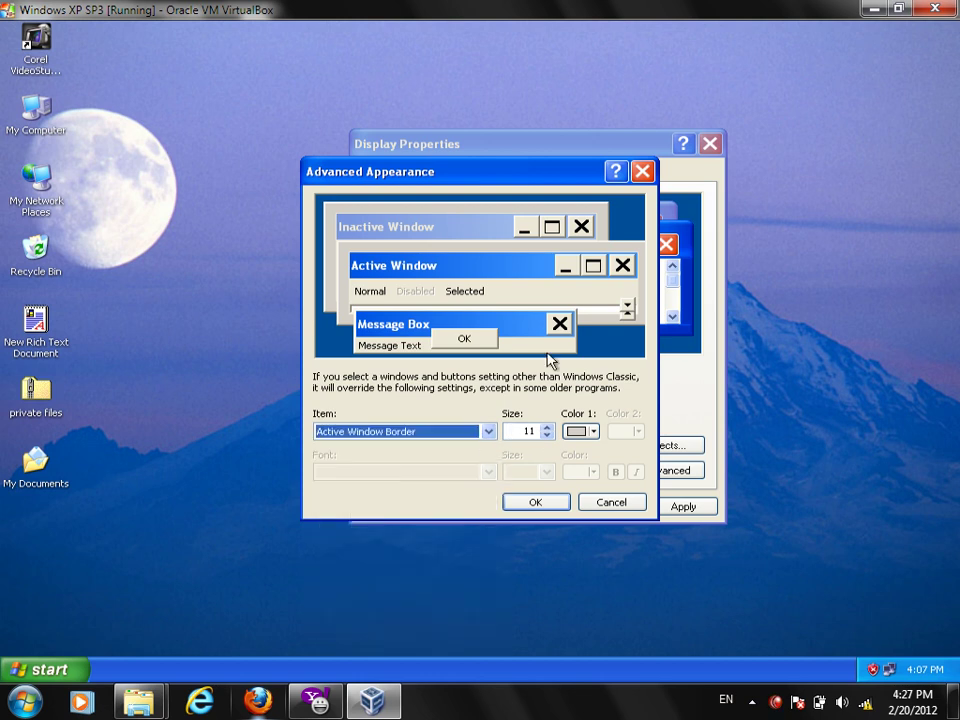
pyautogui.moveTo(563, 190); pyautogui.dragTo(673, 146)
pyautogui.click(642, 462)
pyautogui.click(695, 510)
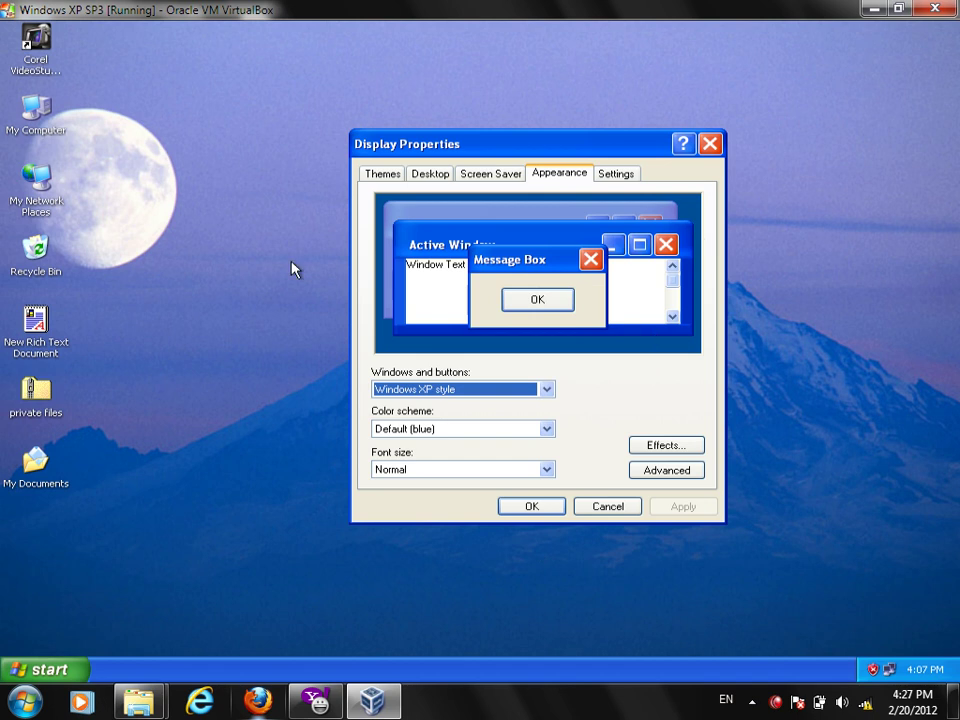
# Step: Reopen the advanced appearance settings and launch WordPad as a sample window
pyautogui.click(672, 470)
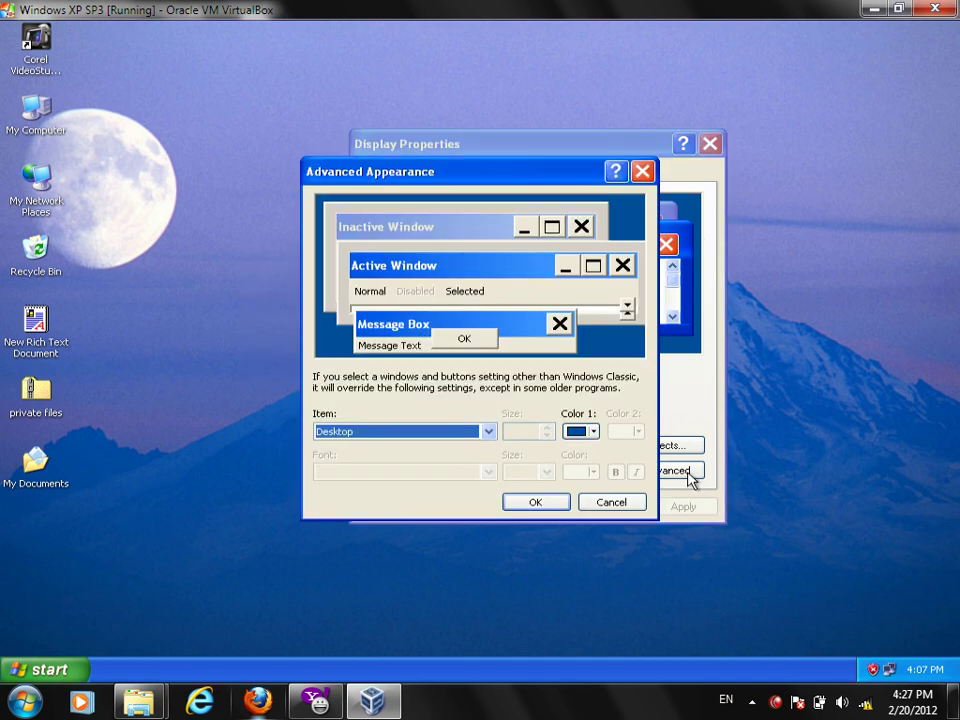
pyautogui.moveTo(410, 162); pyautogui.dragTo(493, 129)
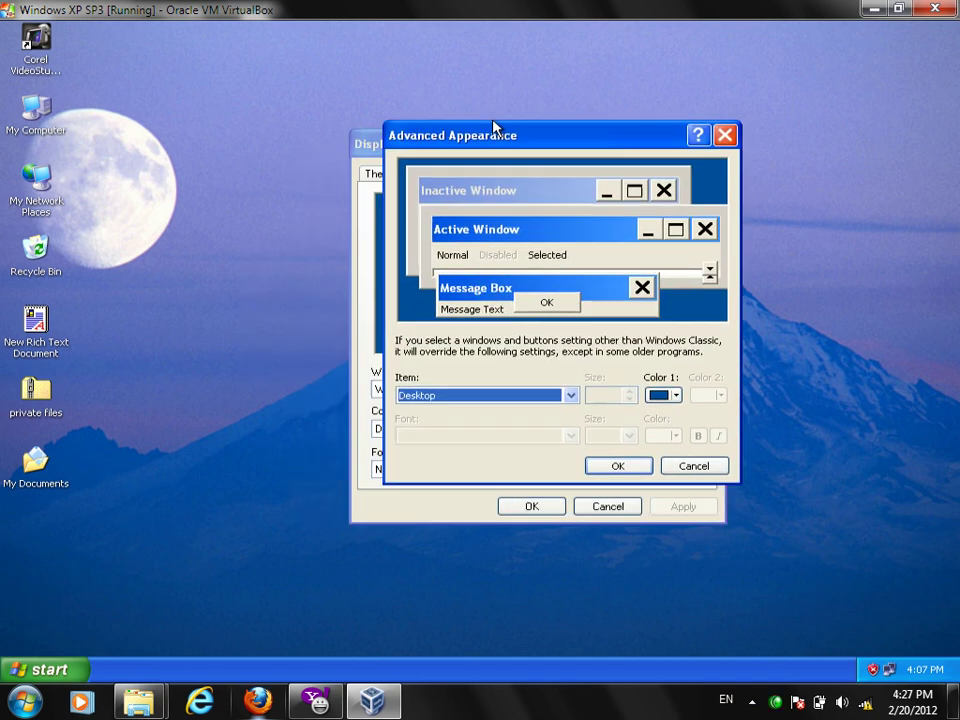
pyautogui.click(45, 669)
pyautogui.click(242, 589)
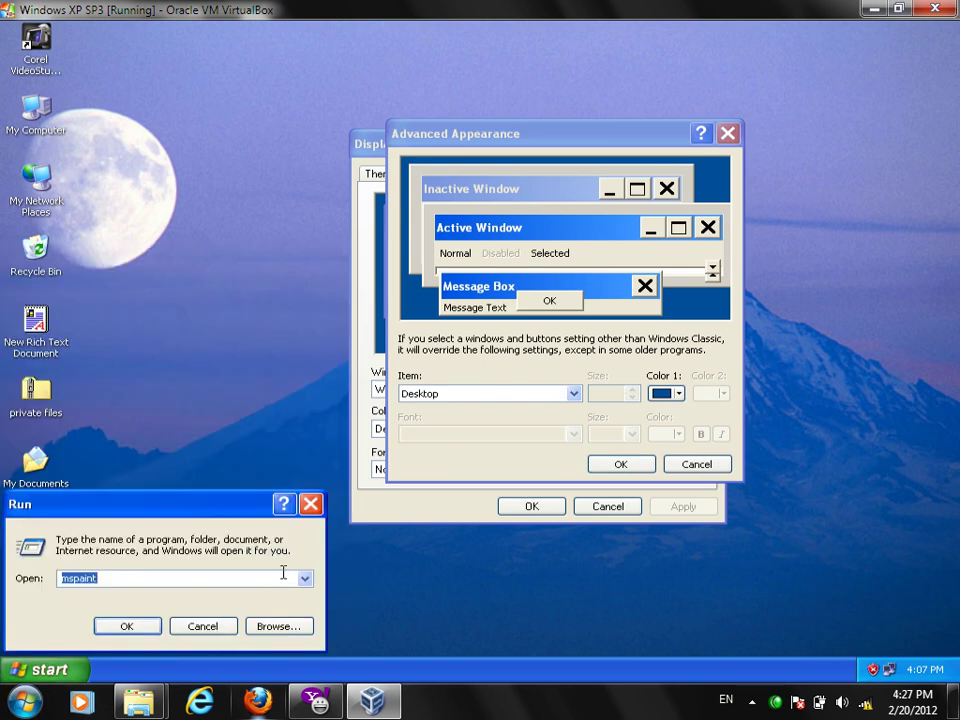
pyautogui.write('wordpad')
pyautogui.press('Return')
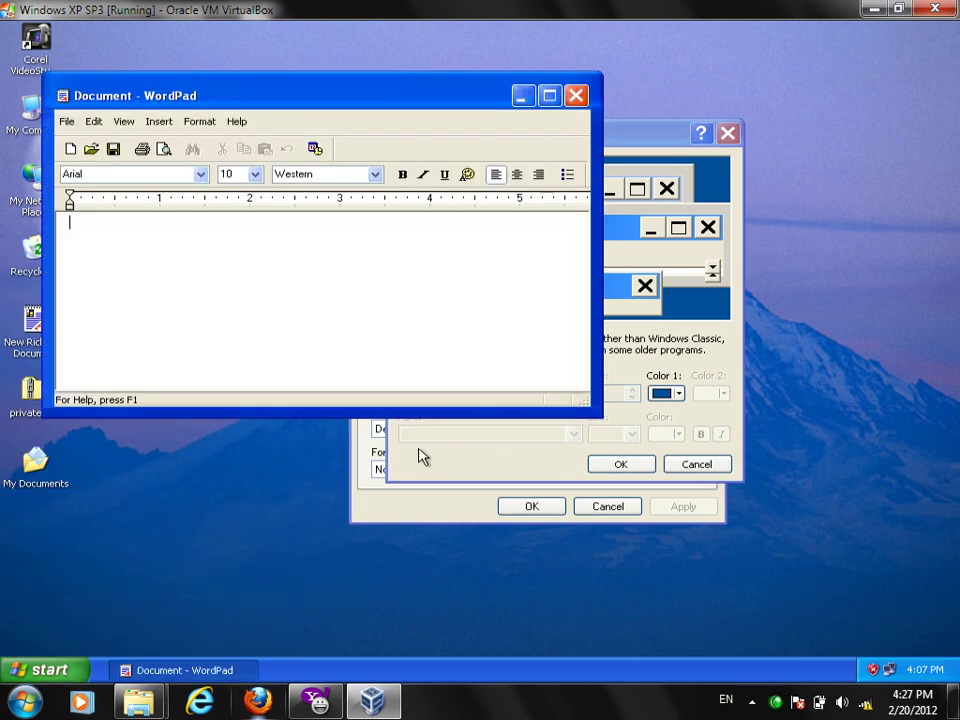
# Step: Launch Notepad and move its window so it only partly overlaps WordPad
pyautogui.press('super+r')
pyautogui.write('notep')
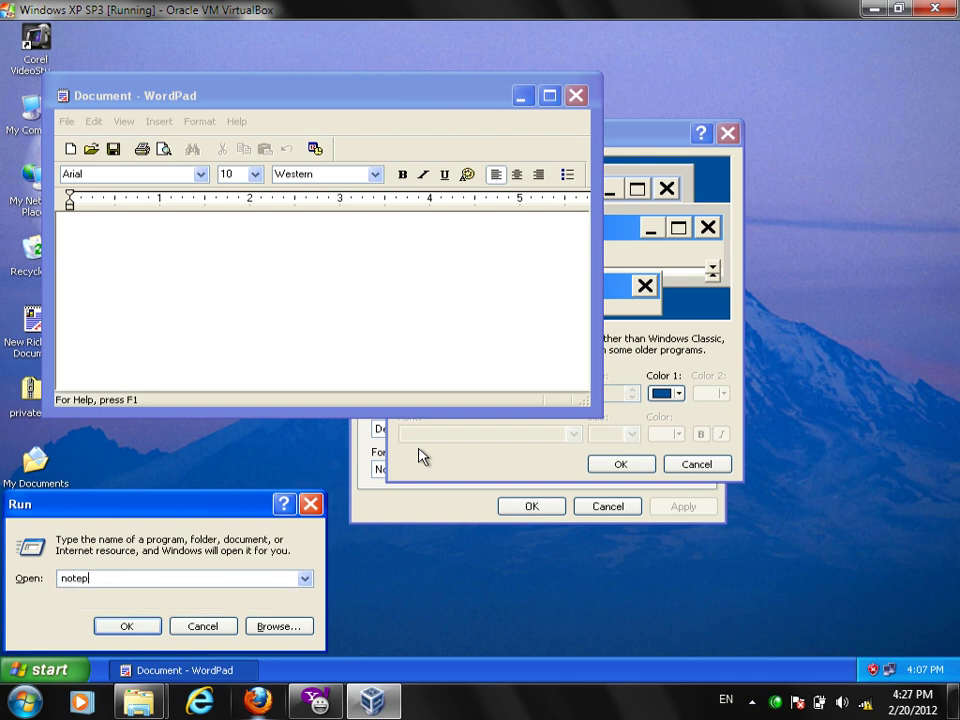
pyautogui.press('Return')
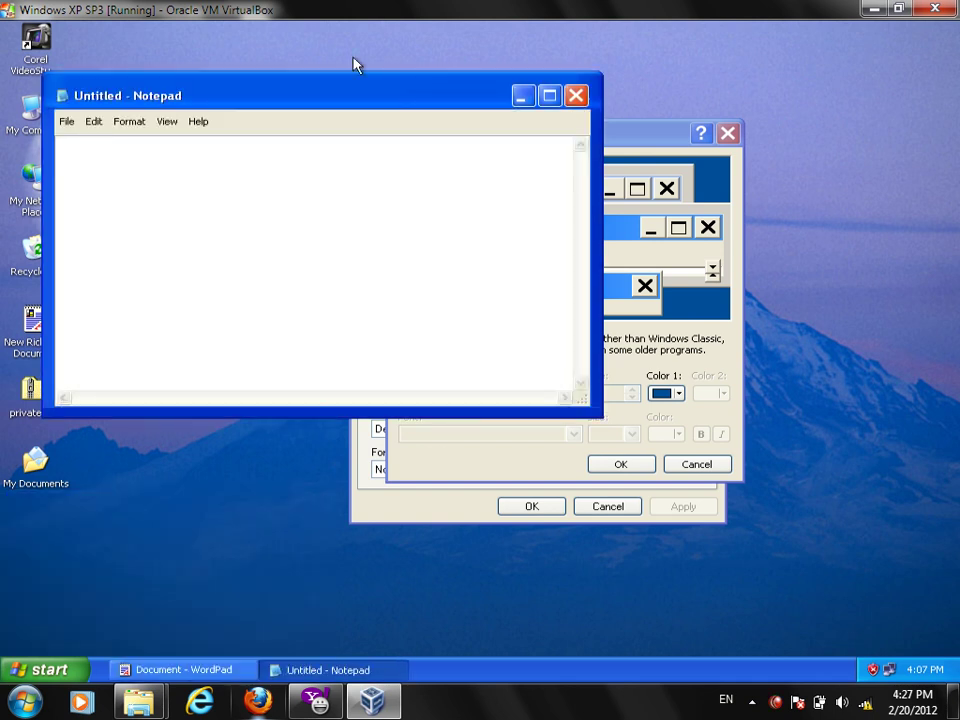
pyautogui.moveTo(335, 84); pyautogui.dragTo(579, 207)
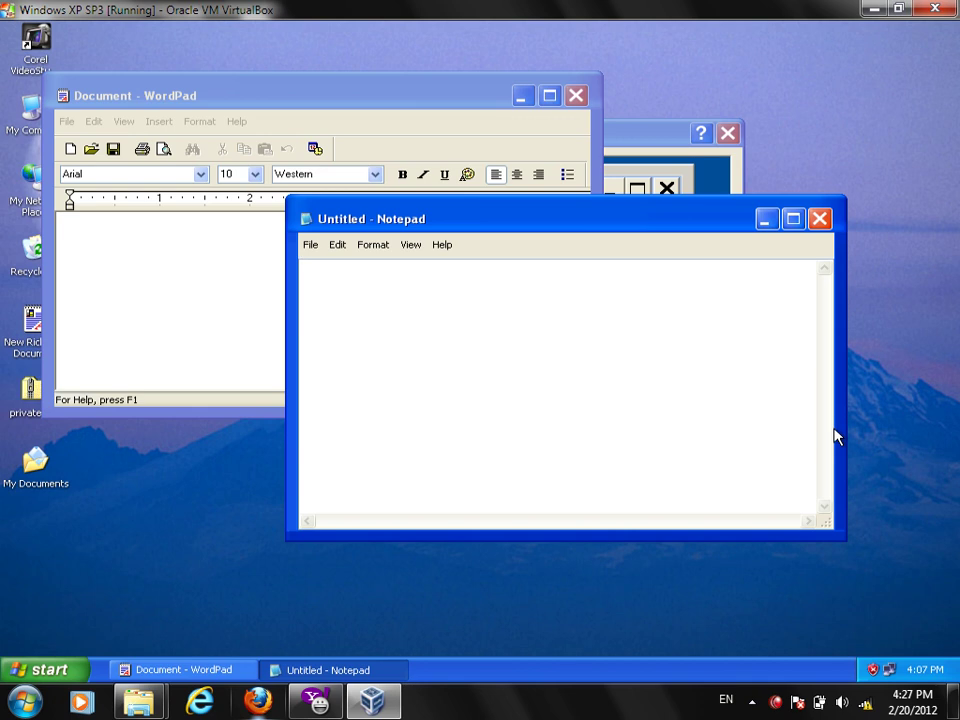
# Step: Switch between WordPad and Notepad to compare their active and inactive window borders, and close Notepad
pyautogui.click(355, 95)
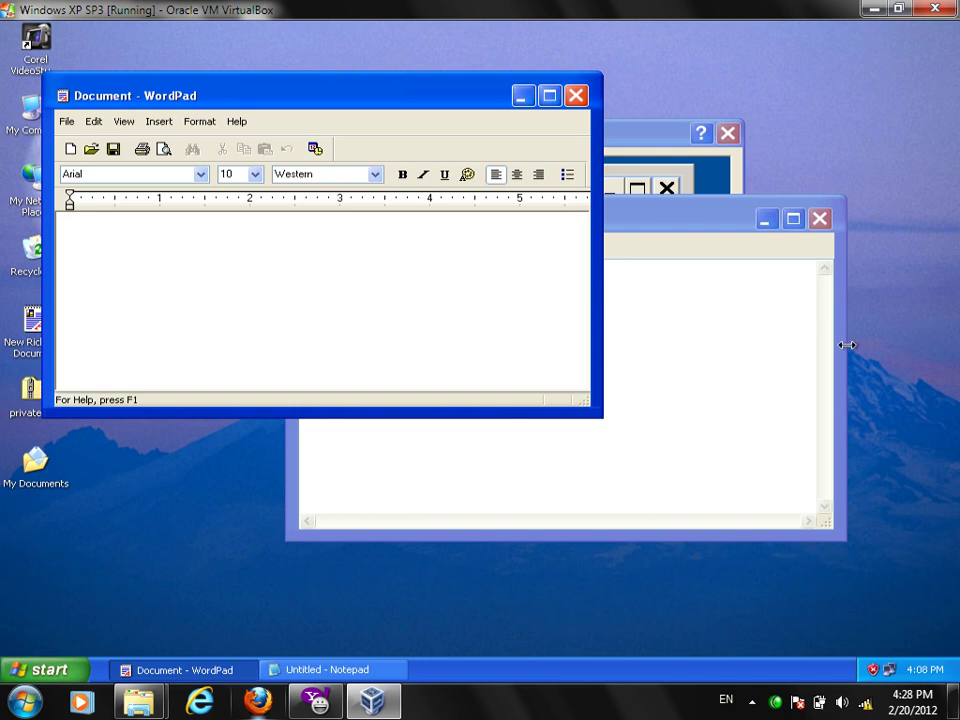
pyautogui.click(640, 218)
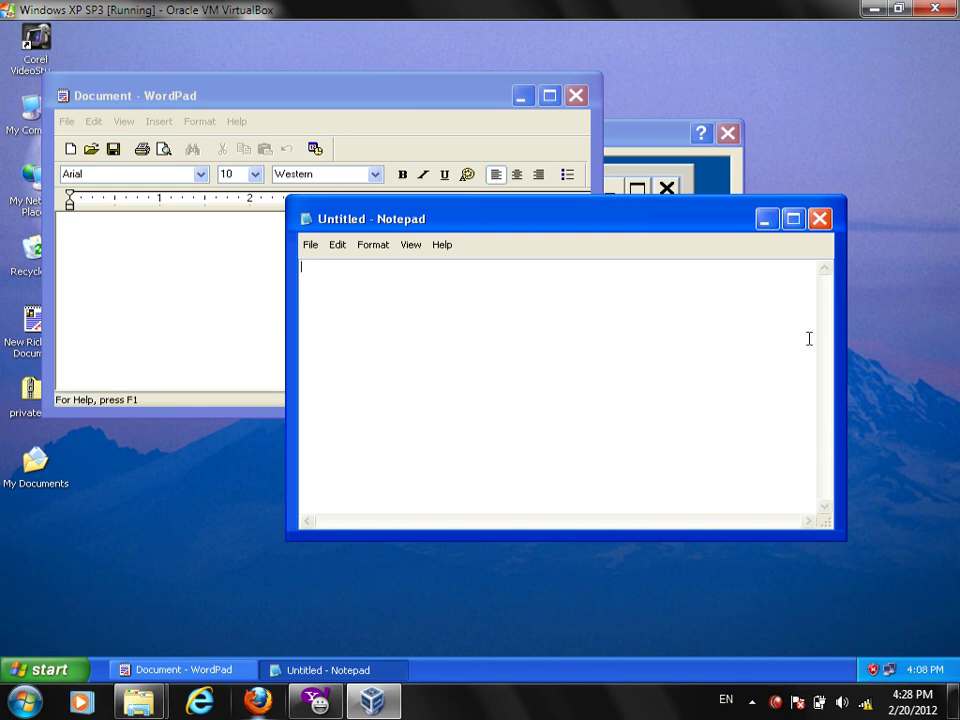
pyautogui.click(824, 228)
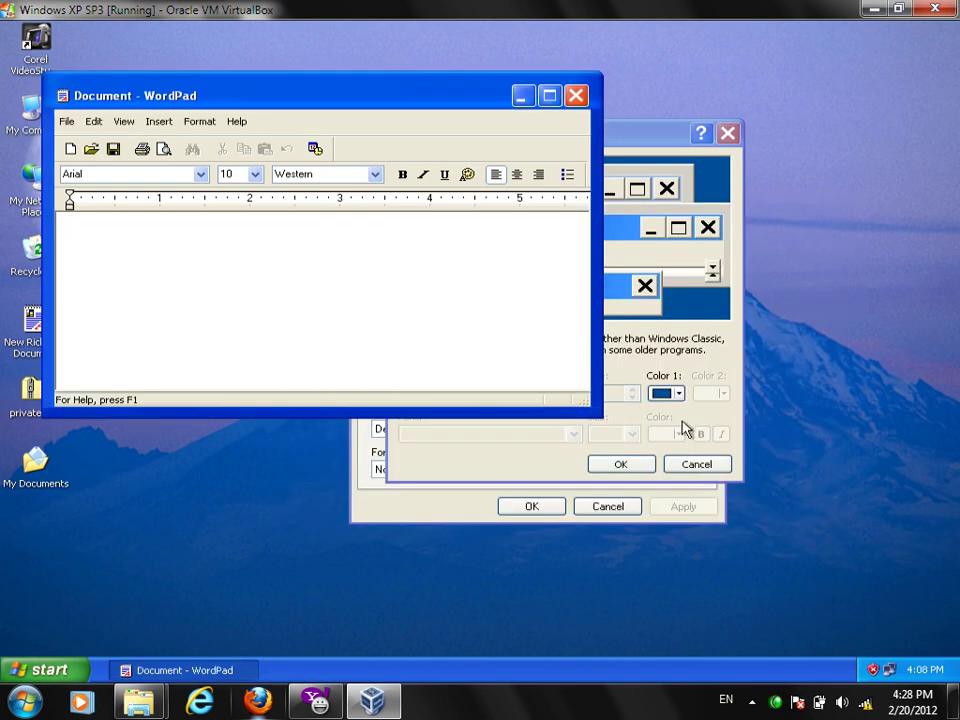
# Step: Set the Inactive Window Border size to 1 in the advanced appearance settings and apply the change
pyautogui.click(688, 430)
pyautogui.click(490, 395)
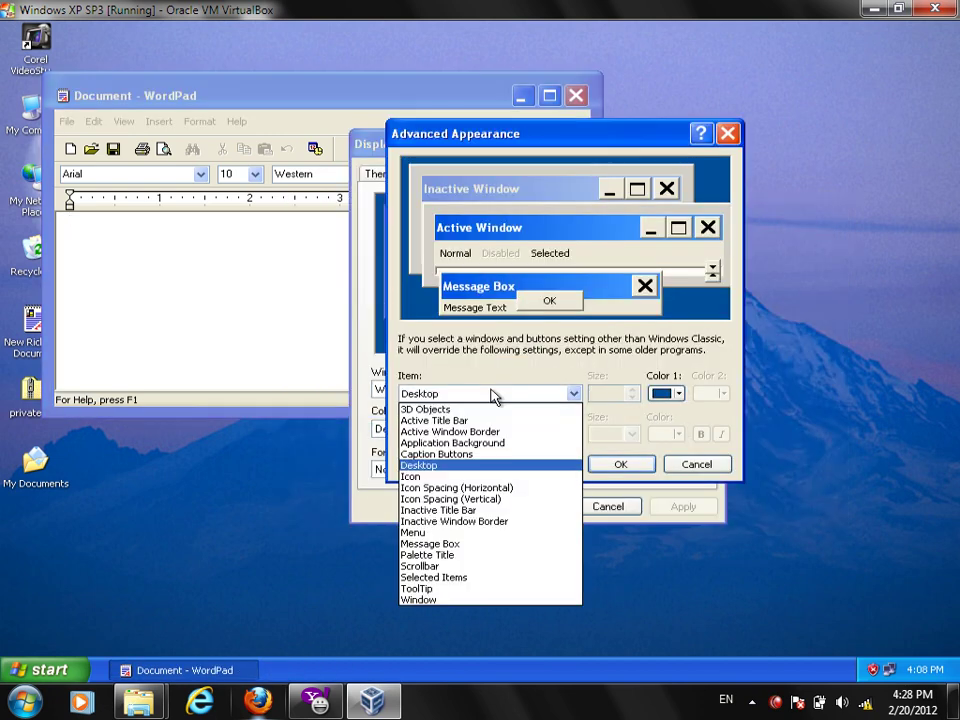
pyautogui.click(519, 510)
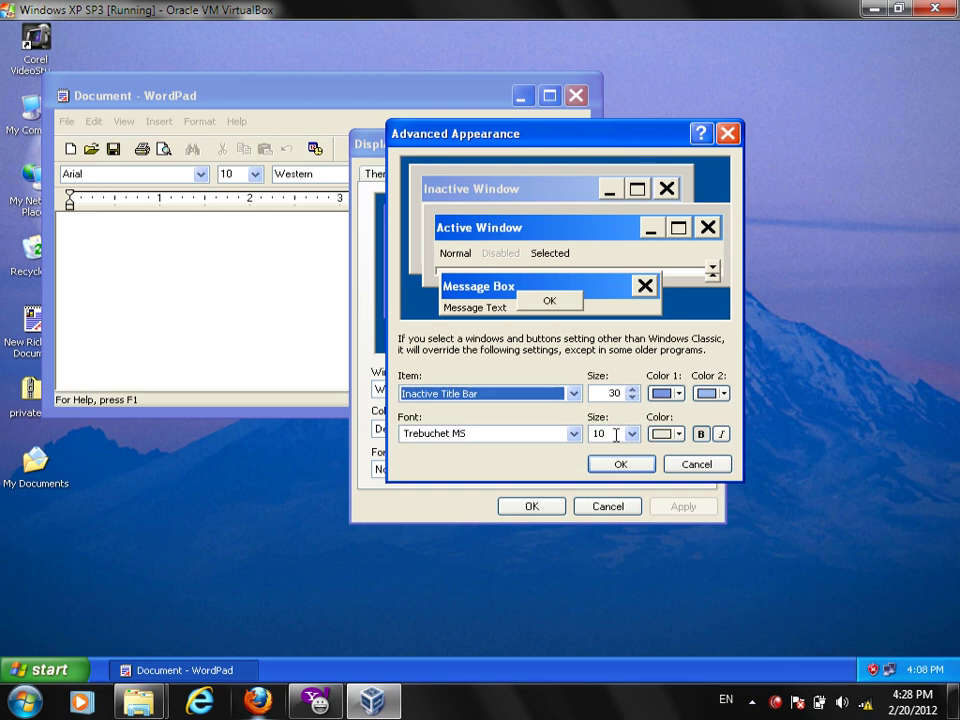
pyautogui.click(525, 395)
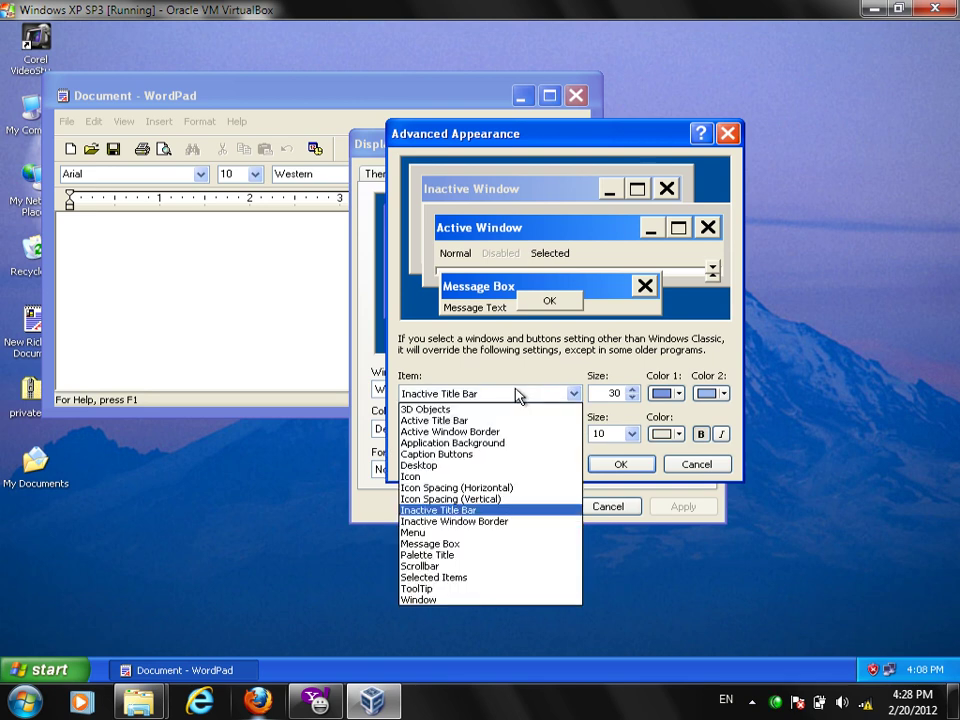
pyautogui.click(473, 520)
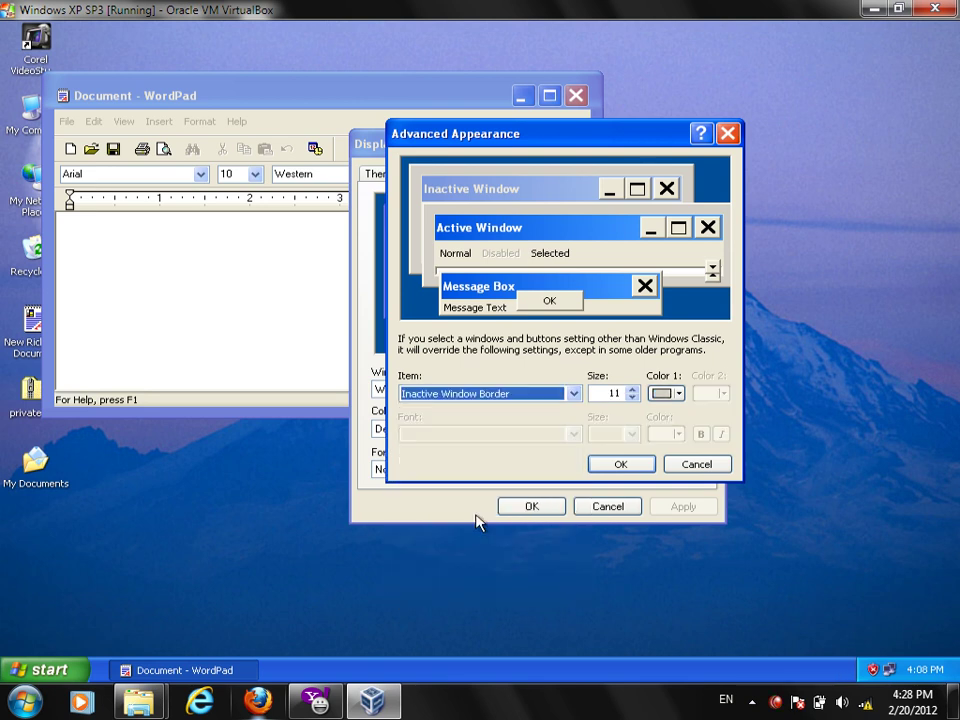
pyautogui.doubleClick(604, 392)
pyautogui.write('1')
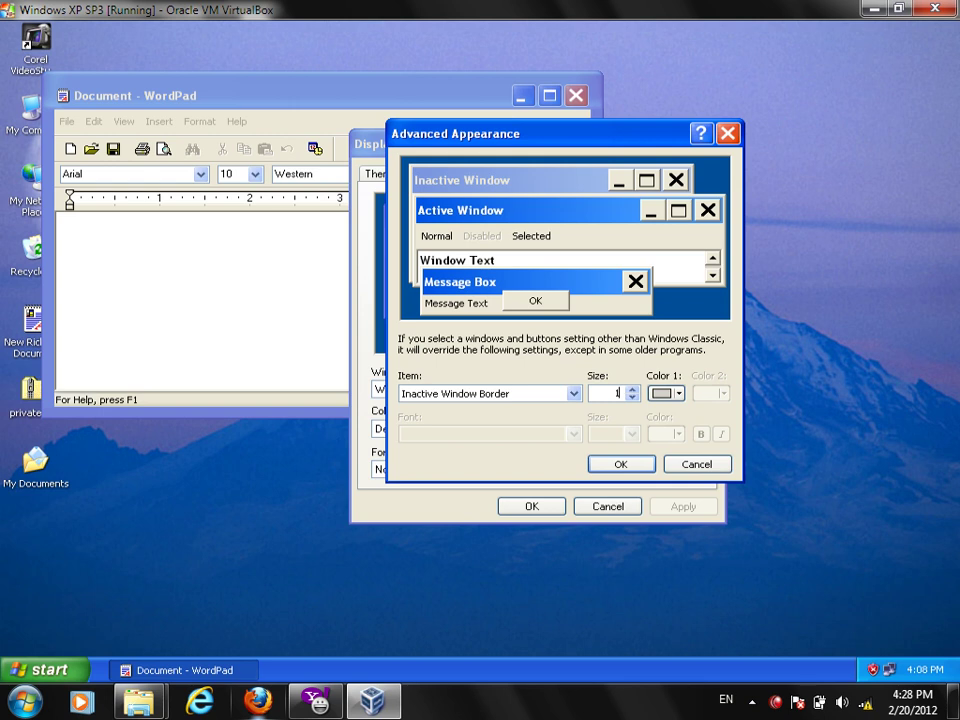
pyautogui.click(622, 463)
pyautogui.click(682, 508)
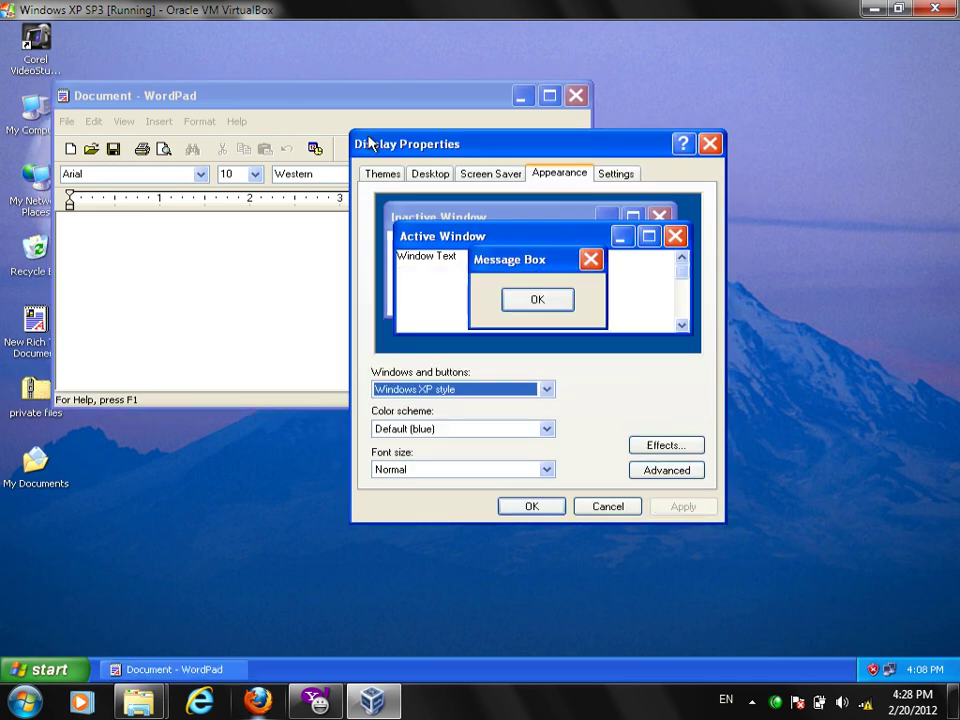
# Step: Bring WordPad forward, launch Notepad again to inspect the window borders, and close Notepad
pyautogui.click(293, 97)
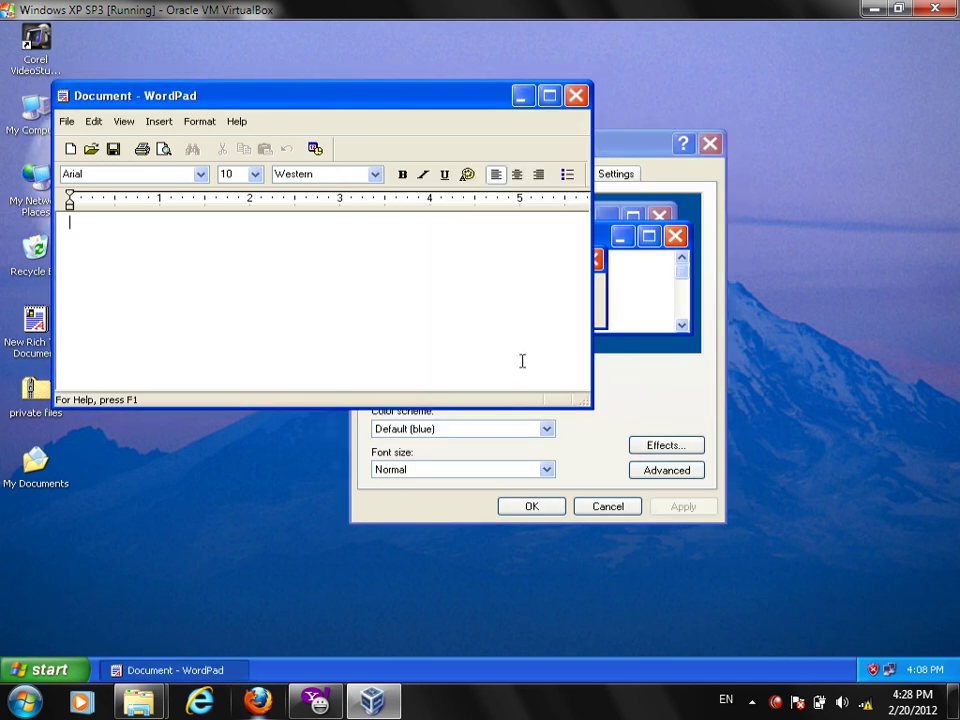
pyautogui.press('super+r')
pyautogui.press('Return')
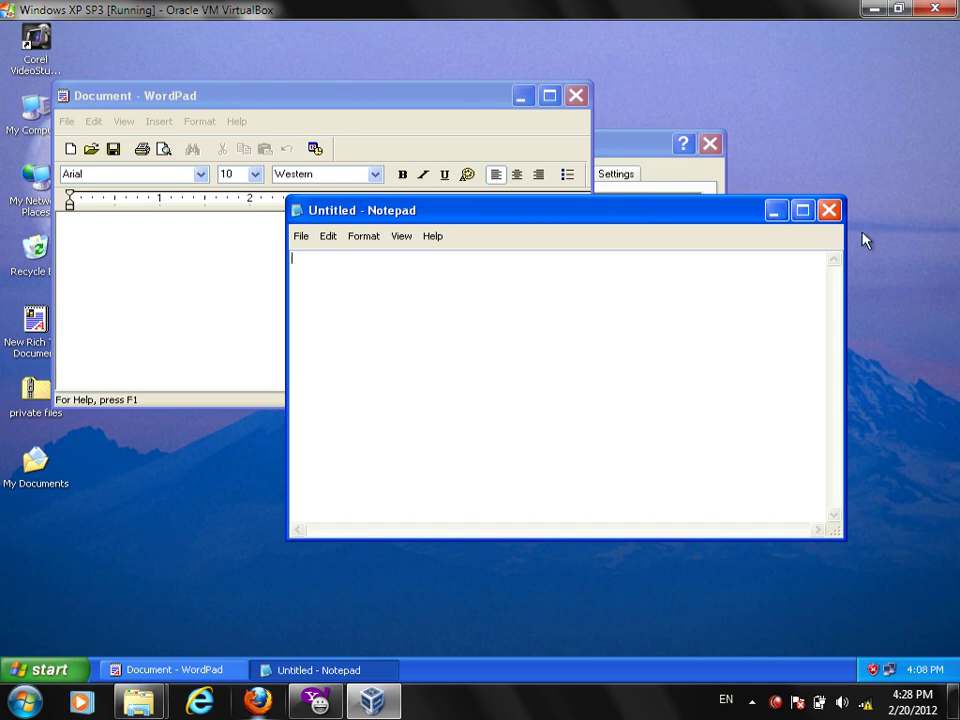
pyautogui.click(836, 212)
# Step: Set Color 1 of 3D Objects to bright green in the advanced appearance settings, apply it, and check it on the Run dialog
pyautogui.click(680, 472)
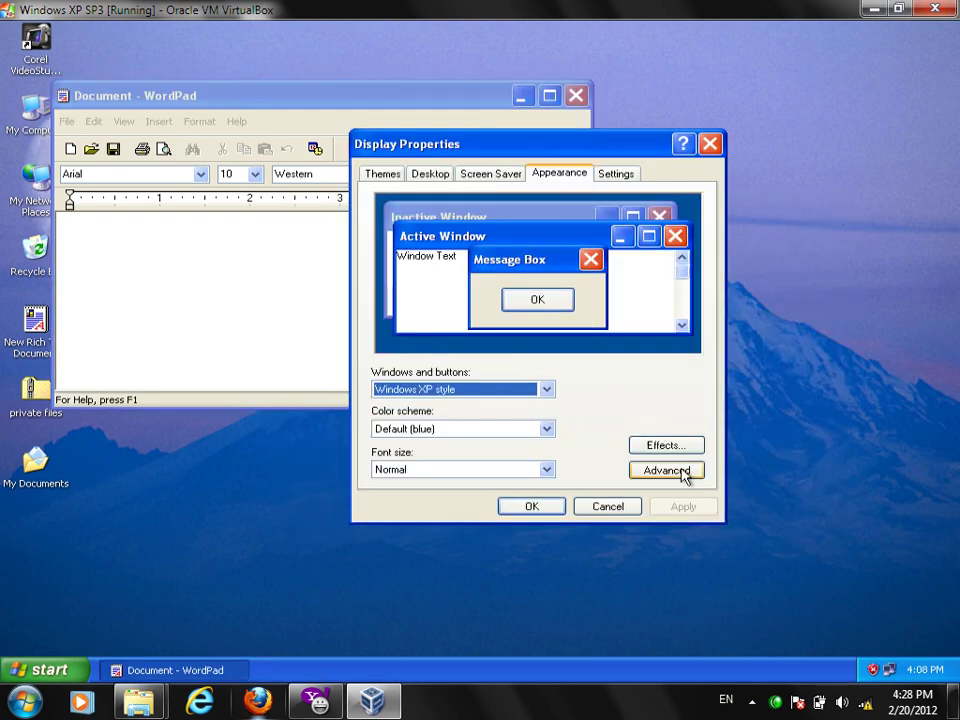
pyautogui.click(397, 431)
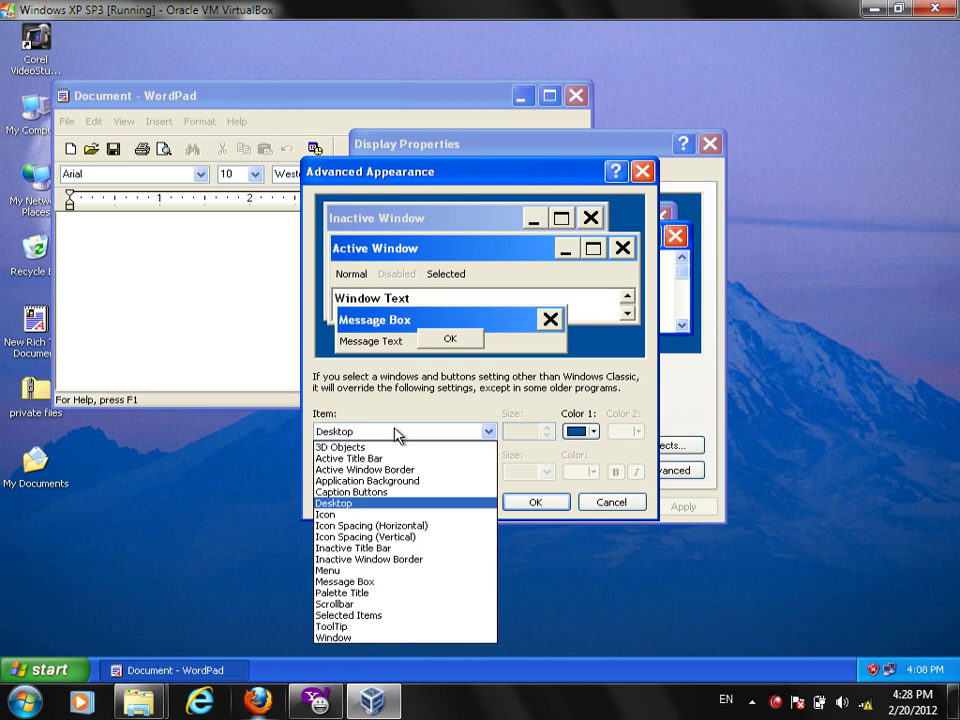
pyautogui.click(348, 449)
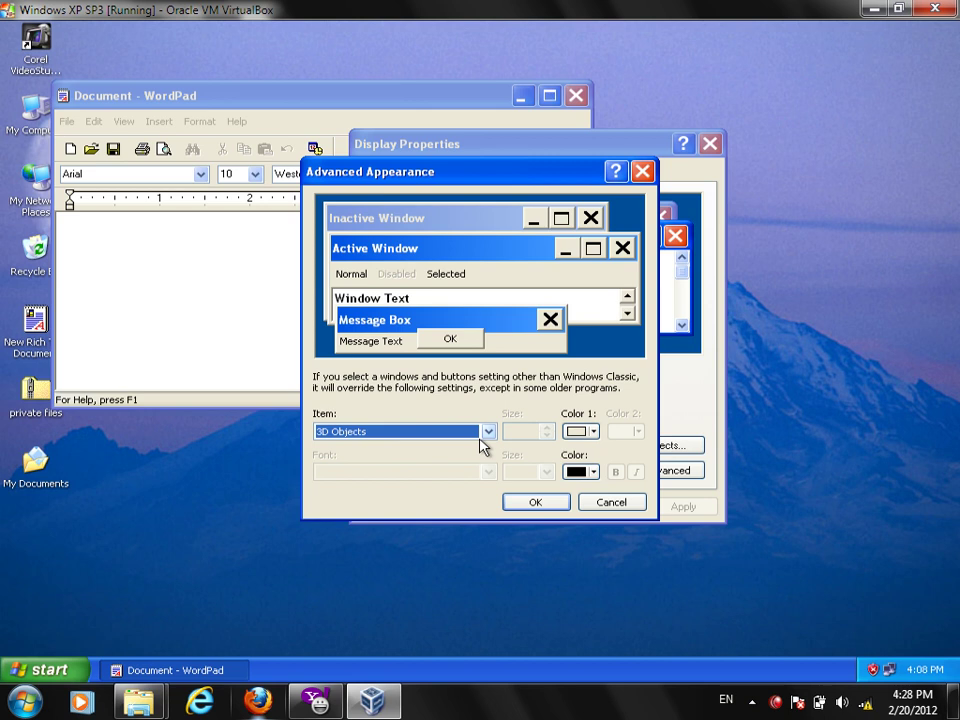
pyautogui.moveTo(572, 180); pyautogui.dragTo(701, 122)
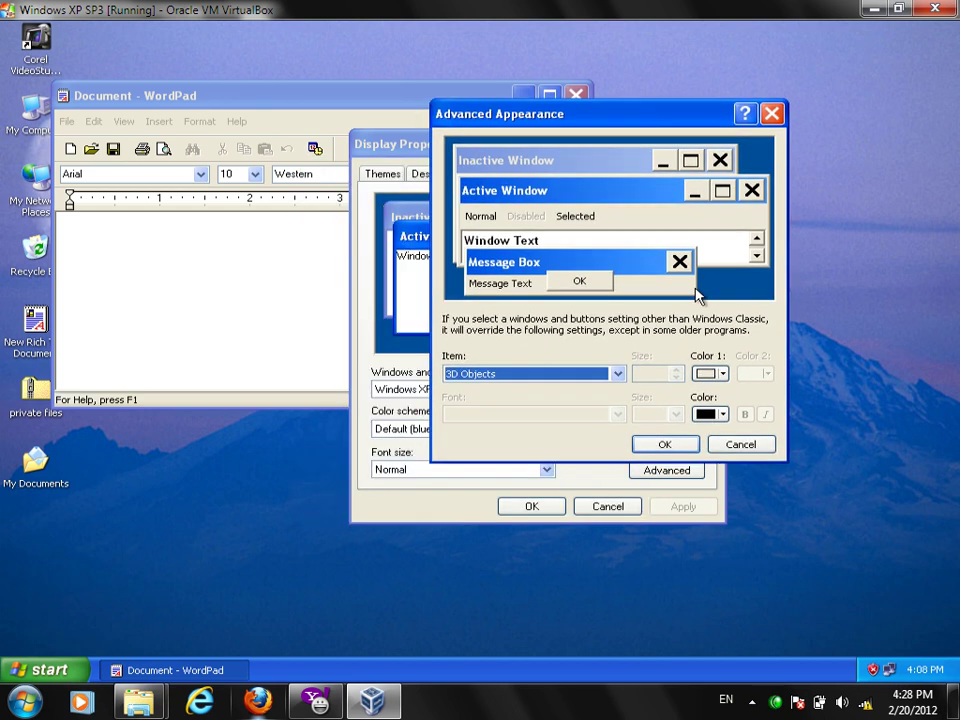
pyautogui.click(712, 373)
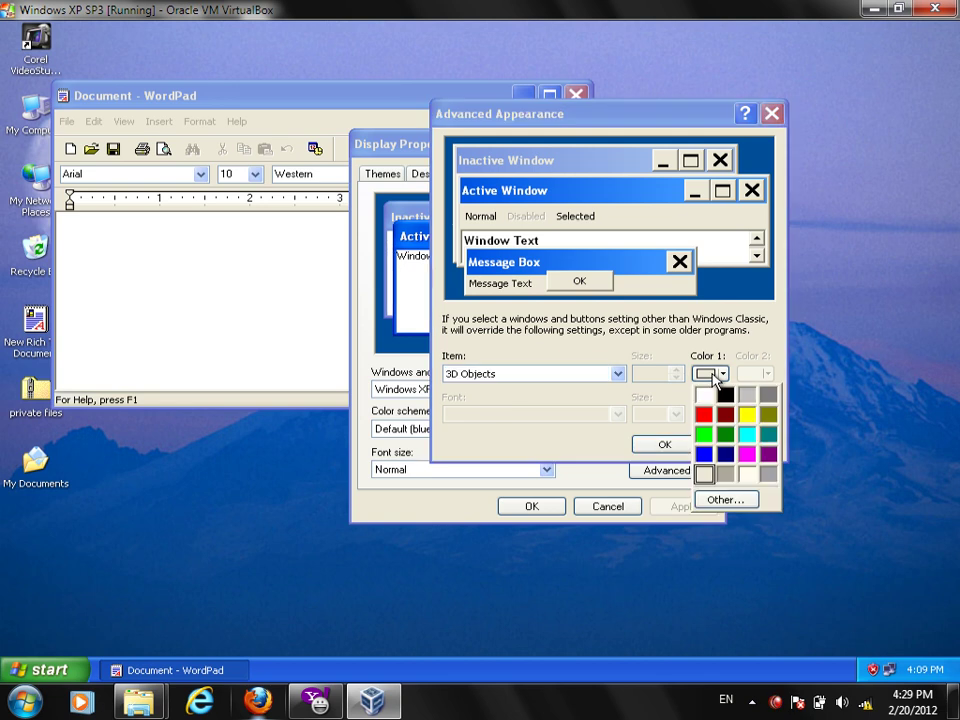
pyautogui.click(705, 435)
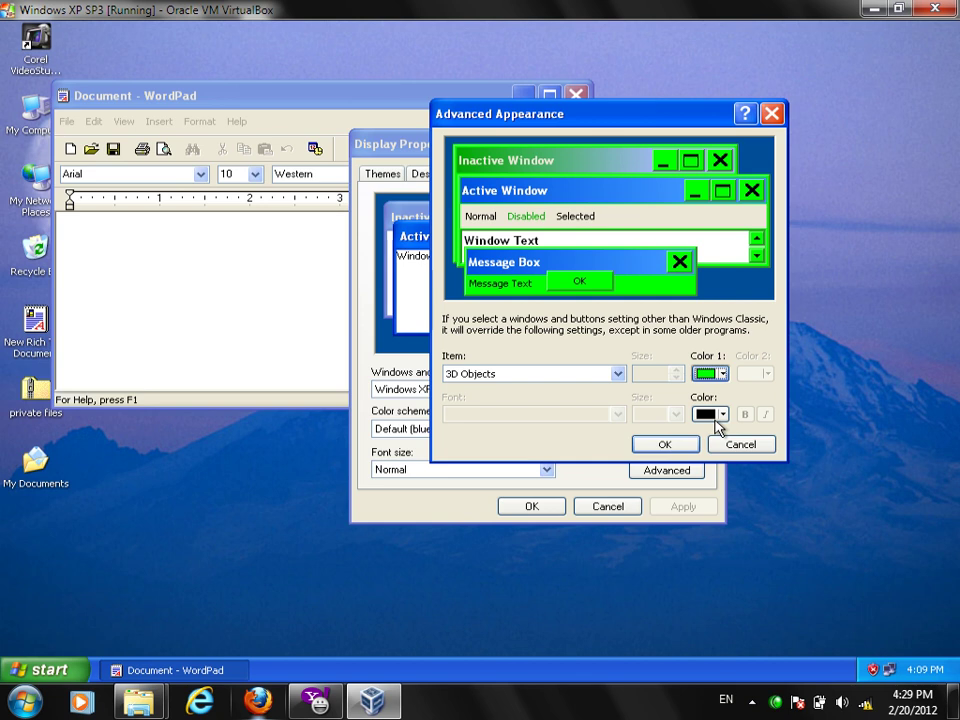
pyautogui.click(665, 444)
pyautogui.click(685, 507)
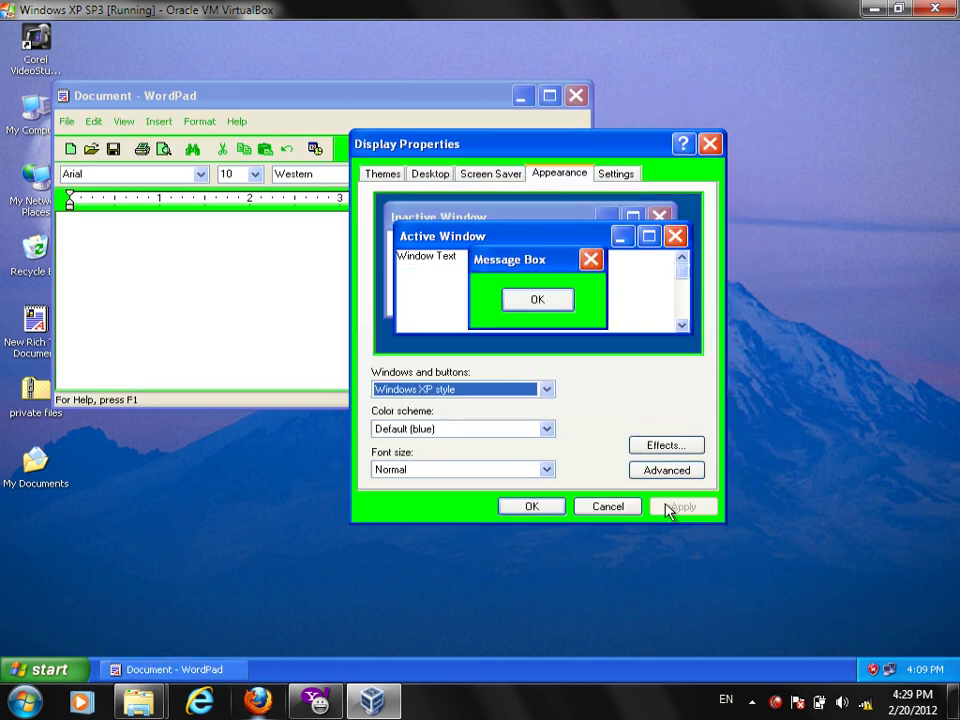
pyautogui.press('super+r')
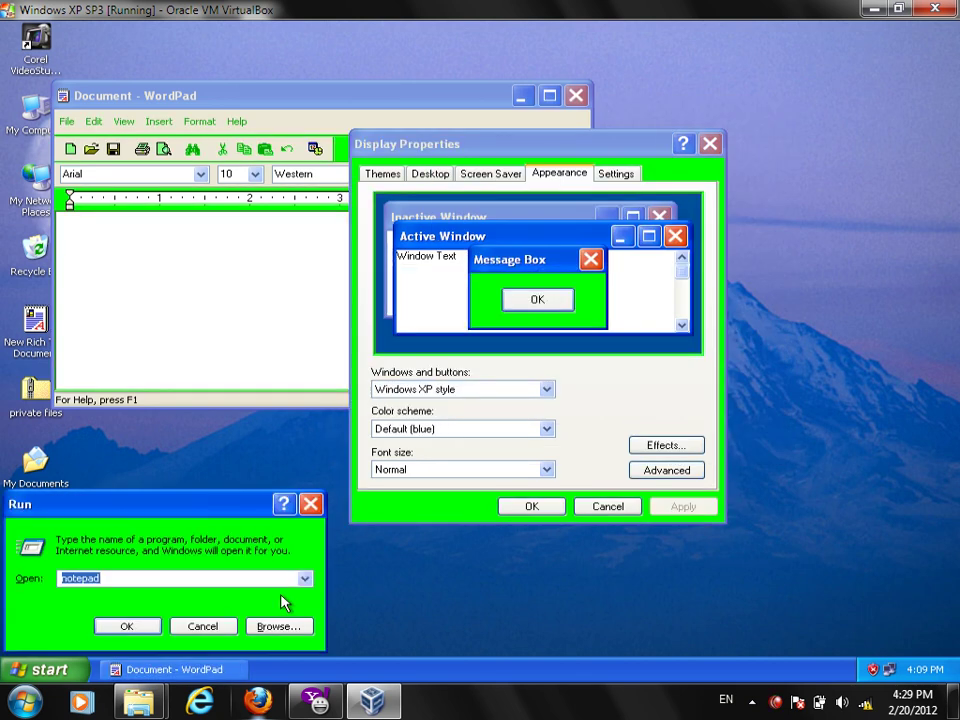
pyautogui.click(212, 627)
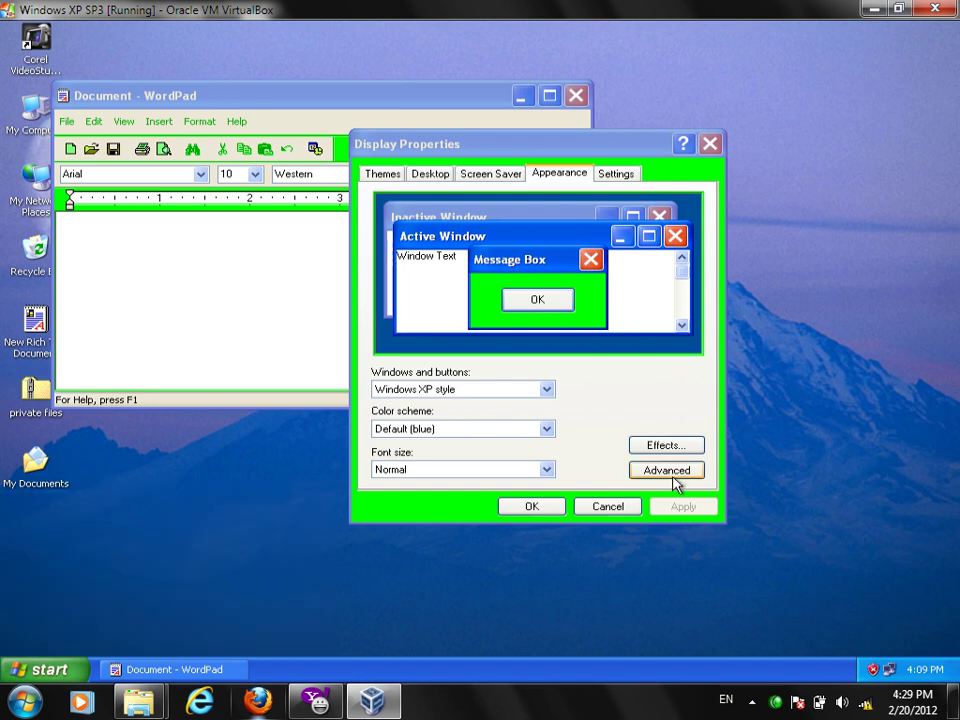
# Step: Change Color 1 of 3D Objects to a custom near-white with luminance 239, apply it, and check it on the Run dialog
pyautogui.click(669, 472)
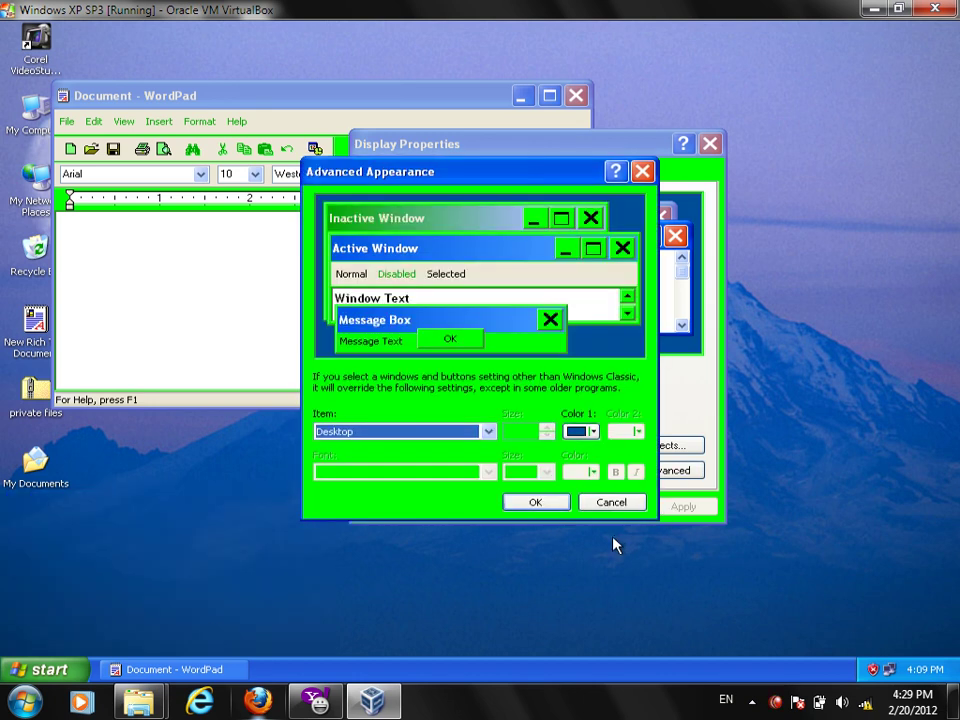
pyautogui.click(401, 433)
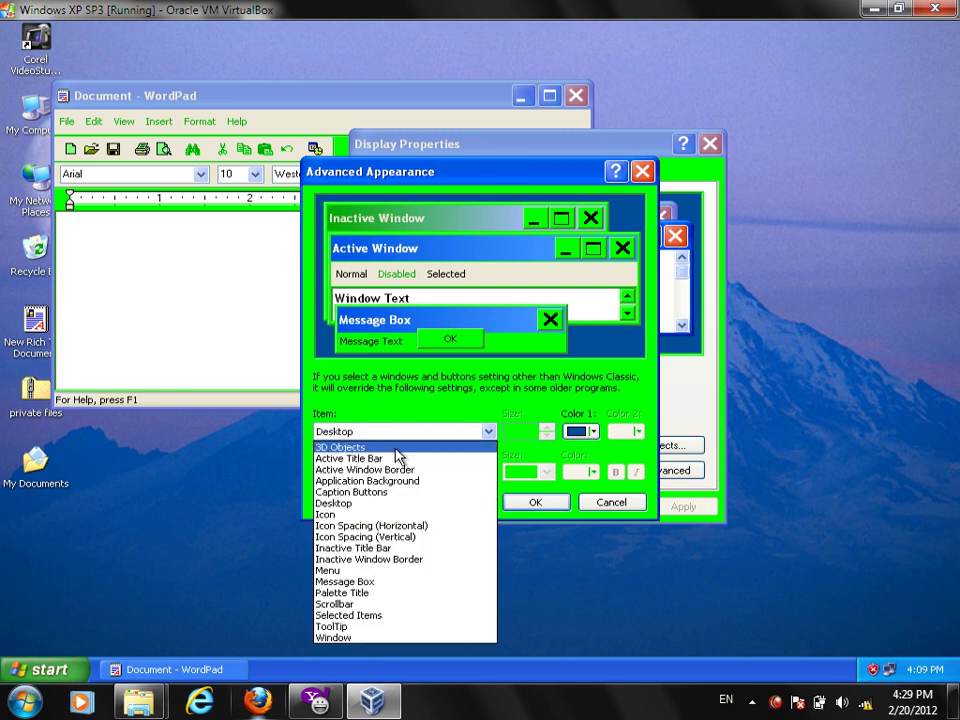
pyautogui.click(396, 449)
pyautogui.click(591, 431)
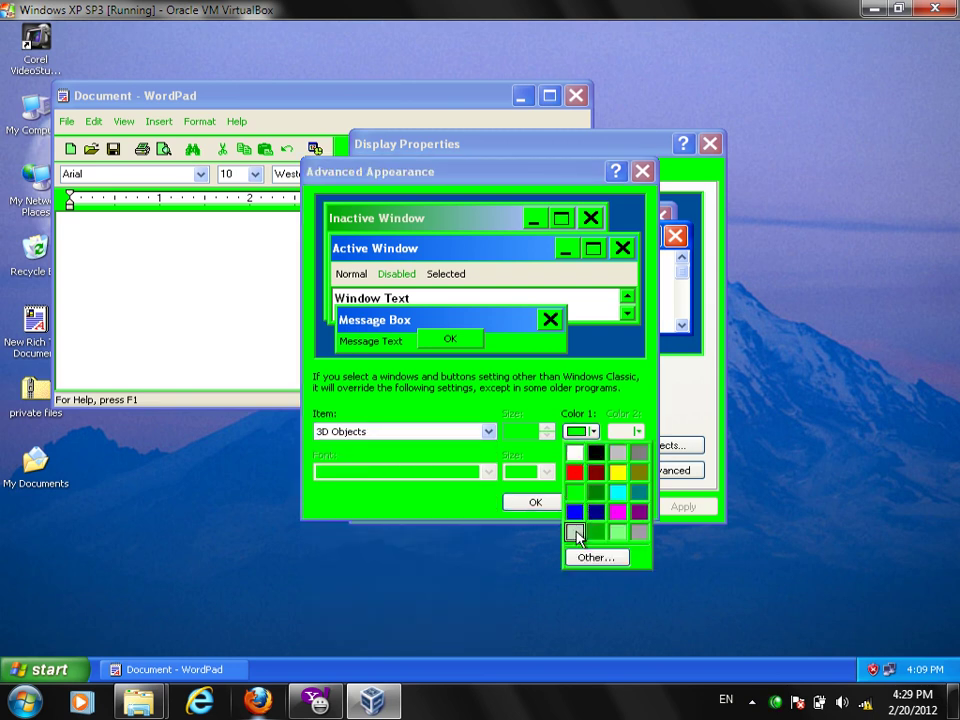
pyautogui.click(612, 557)
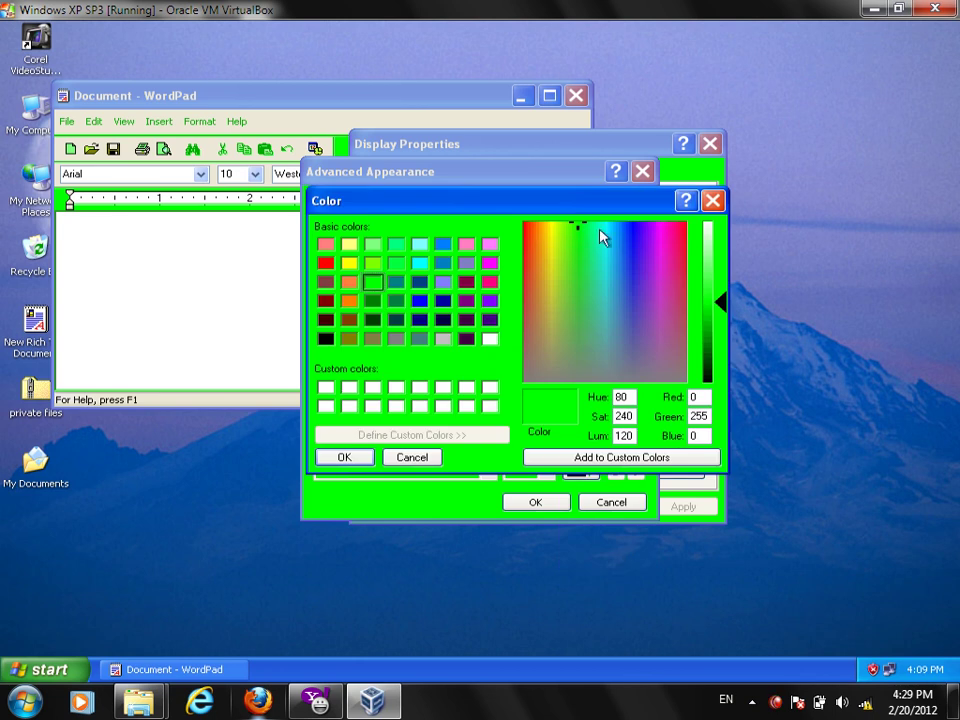
pyautogui.moveTo(715, 259); pyautogui.dragTo(715, 218)
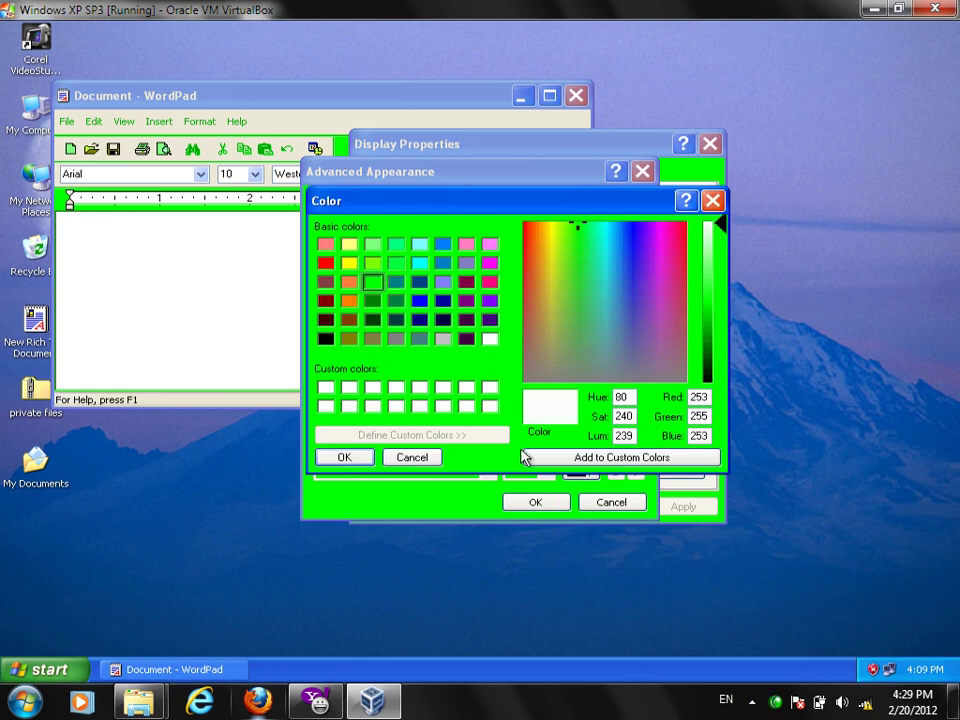
pyautogui.click(344, 457)
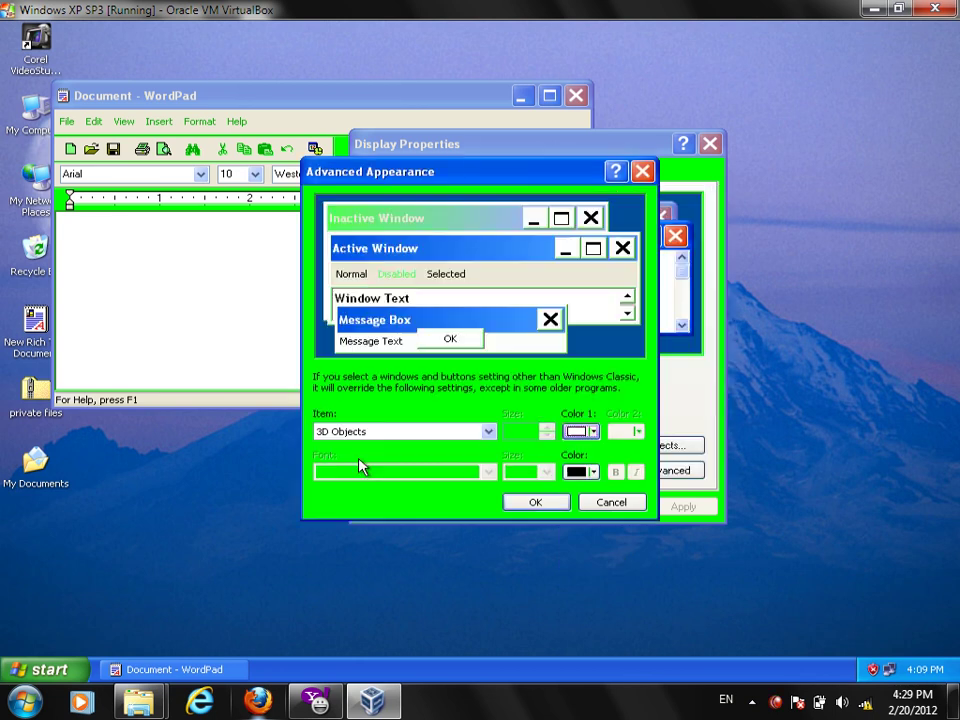
pyautogui.click(536, 503)
pyautogui.click(660, 507)
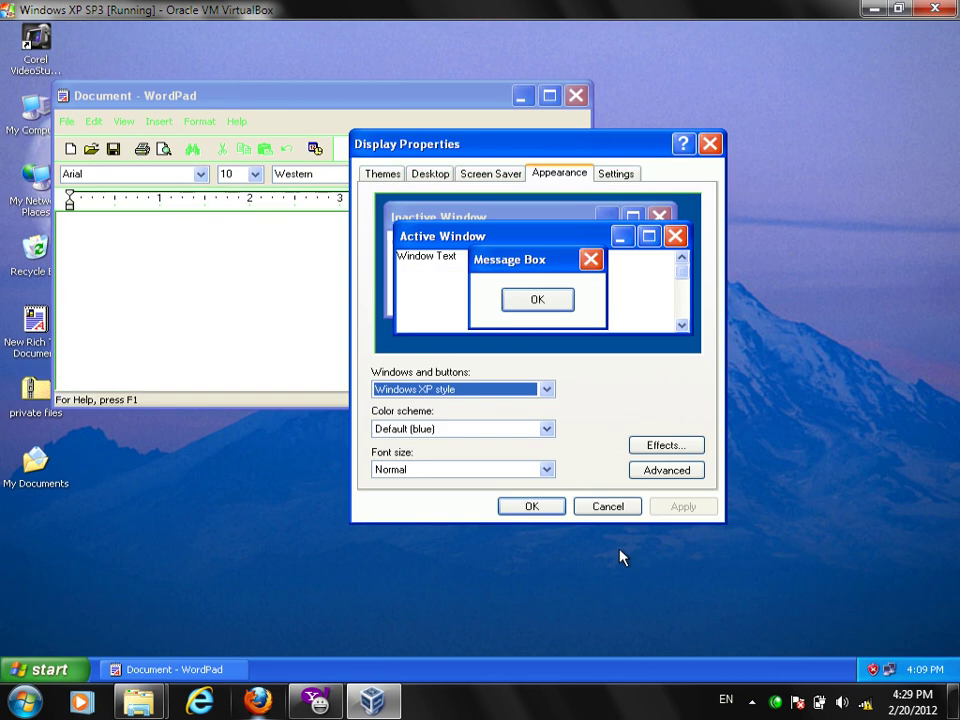
pyautogui.press('super+r')
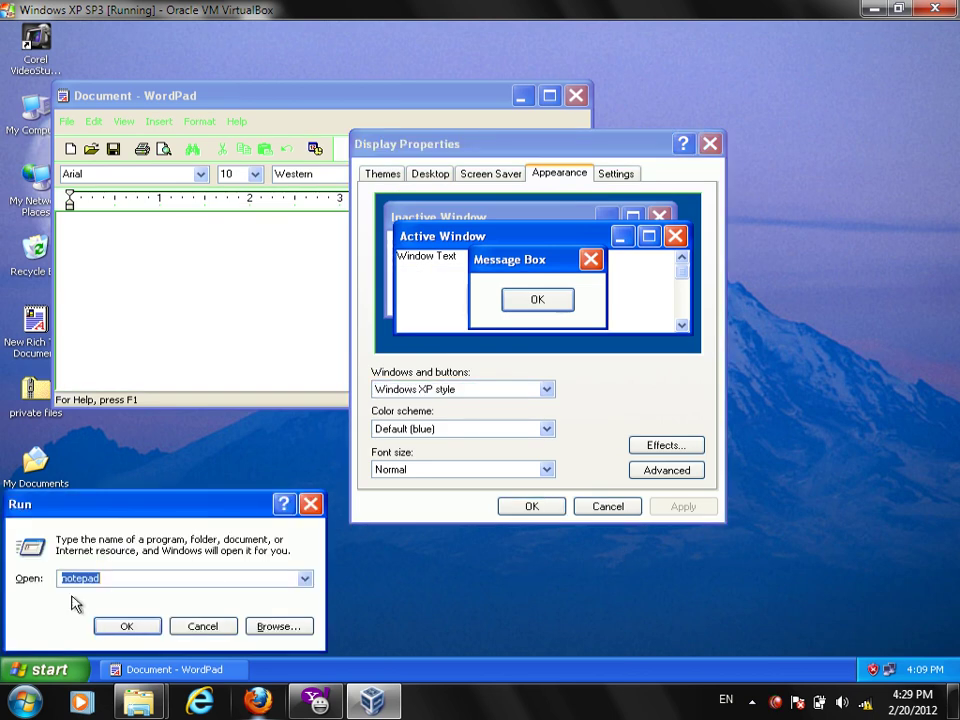
pyautogui.click(221, 631)
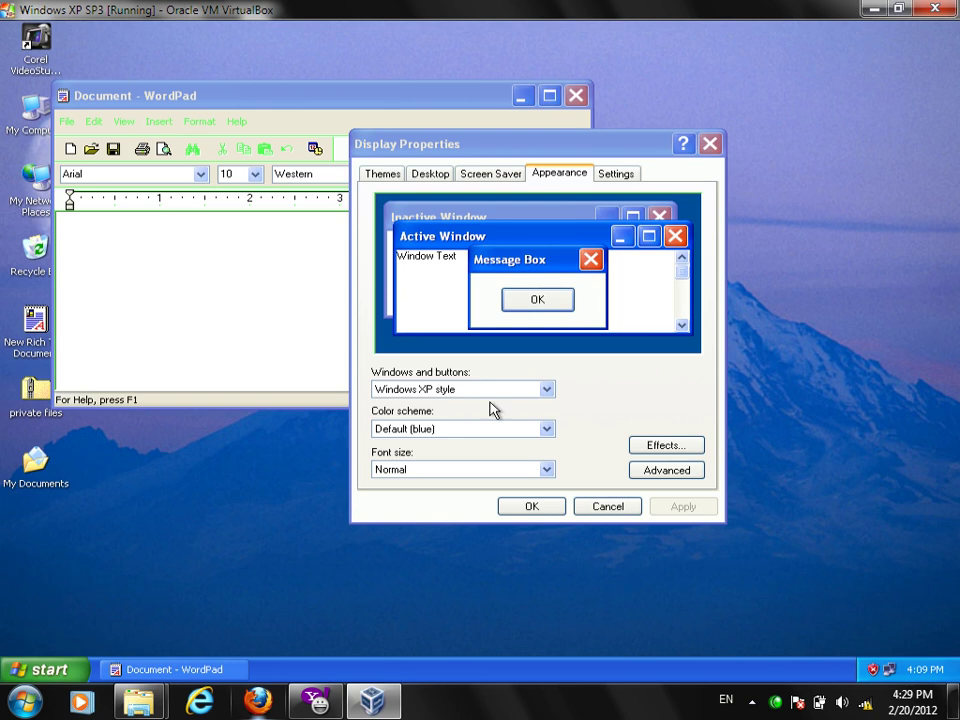
pyautogui.click(679, 474)
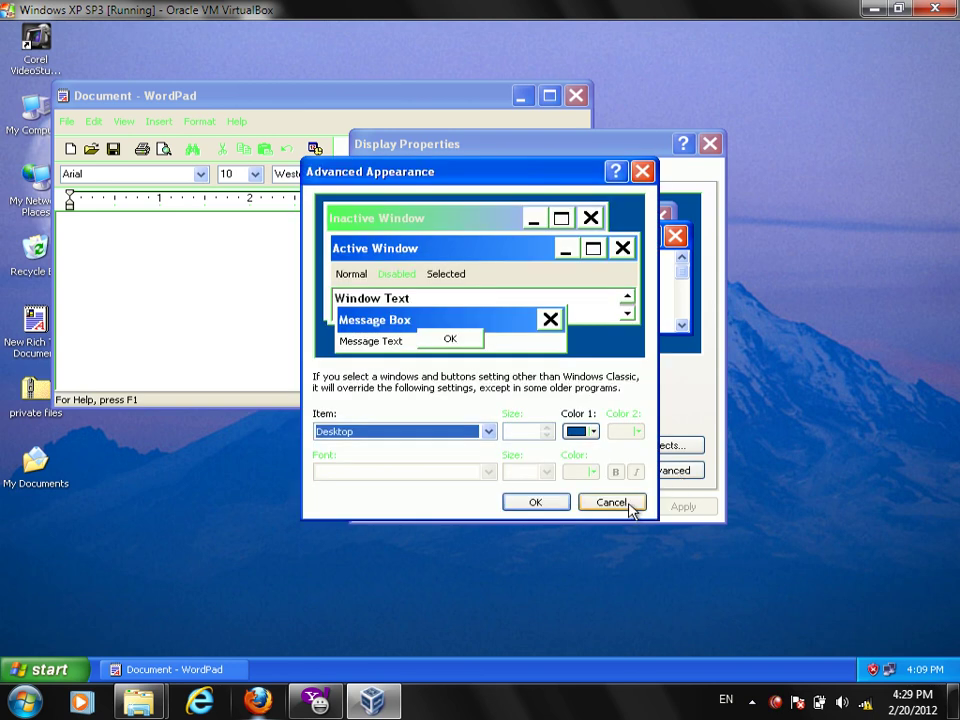
pyautogui.click(421, 433)
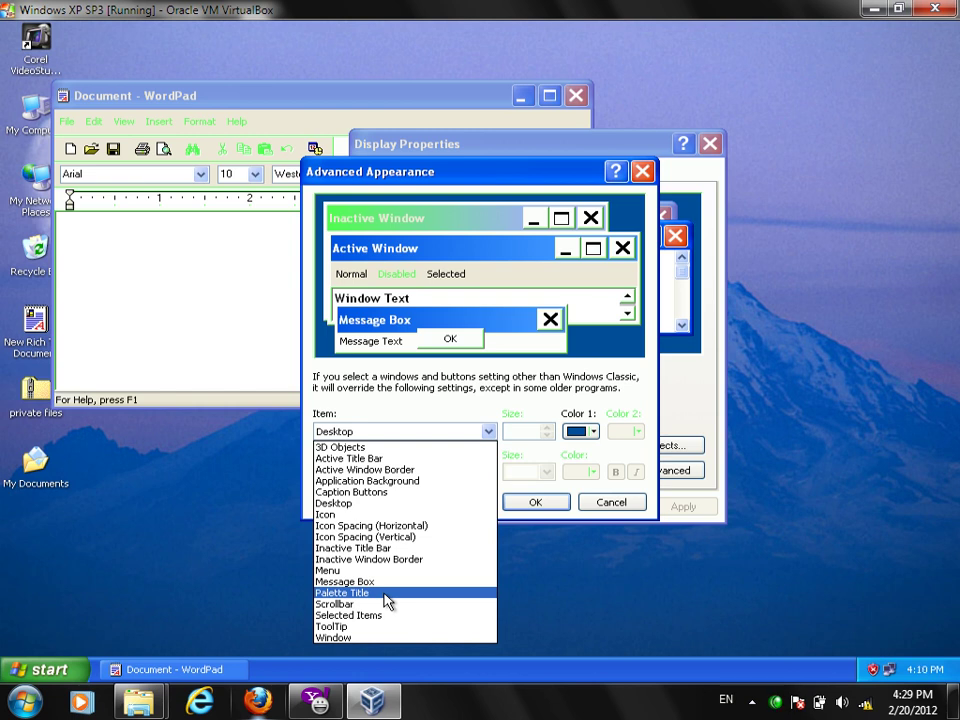
pyautogui.press('Escape')
pyautogui.press('Escape')
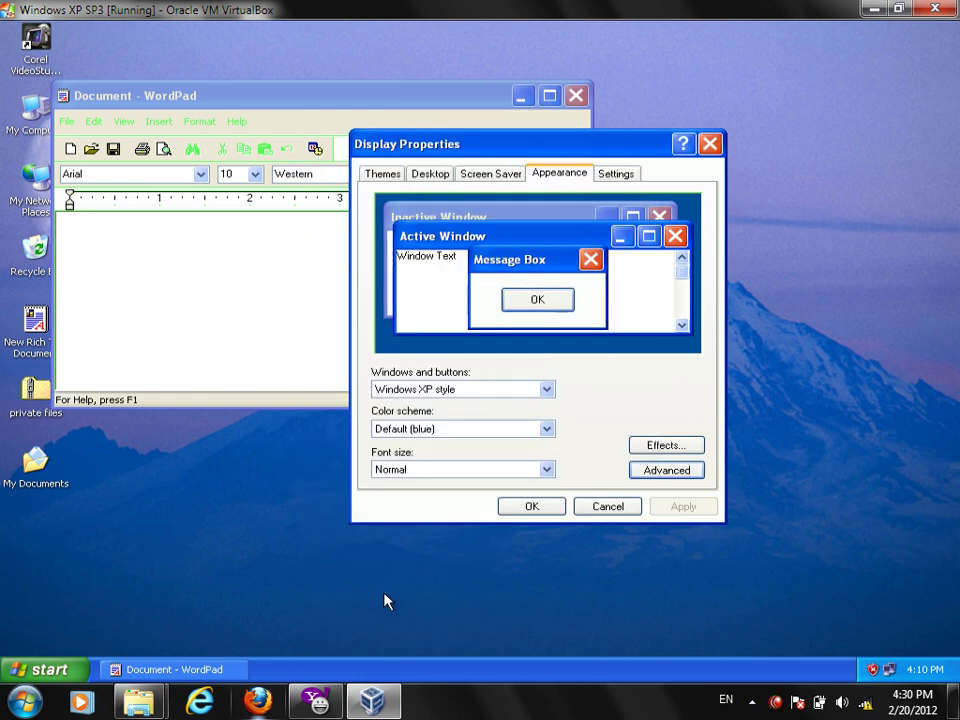
# Step: Set Selected Items to a red Color 1 and a yellow font color in the advanced appearance settings, and apply the change
pyautogui.click(687, 472)
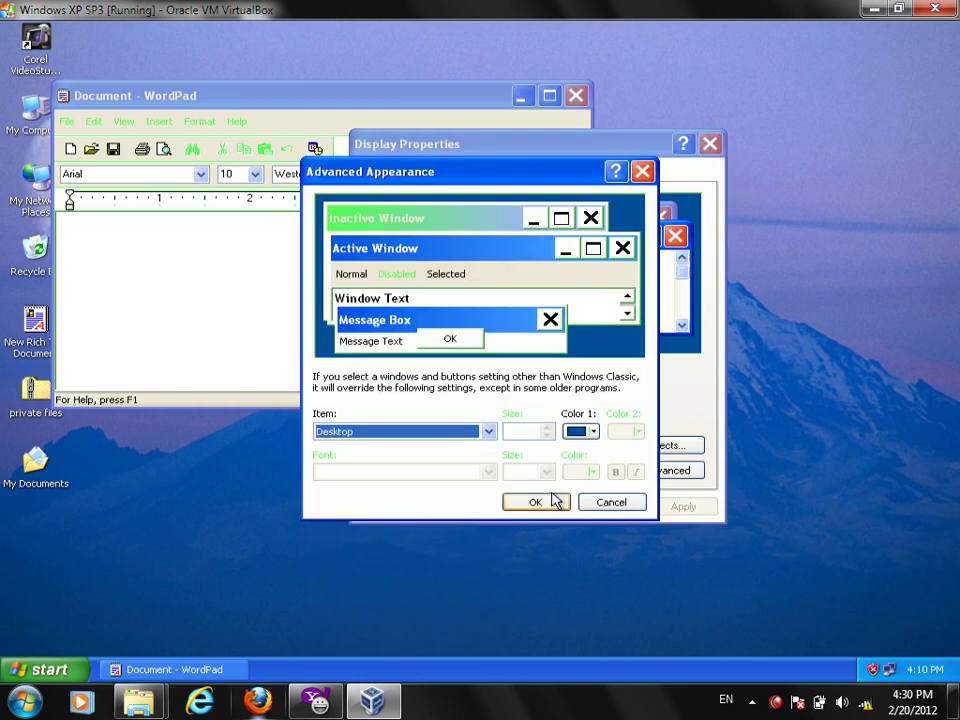
pyautogui.click(441, 429)
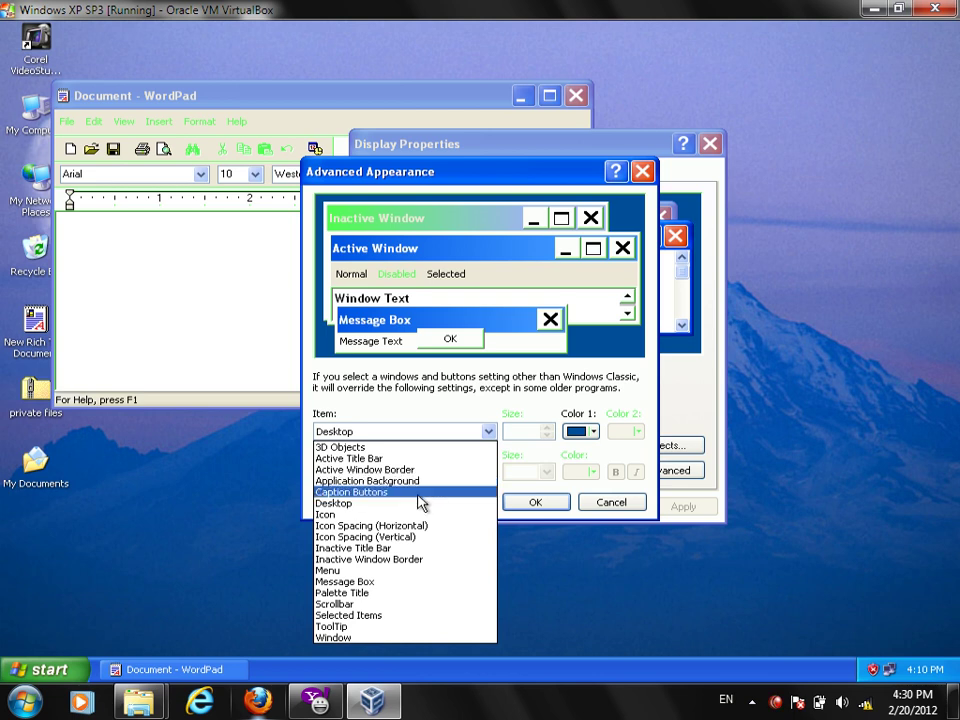
pyautogui.click(397, 625)
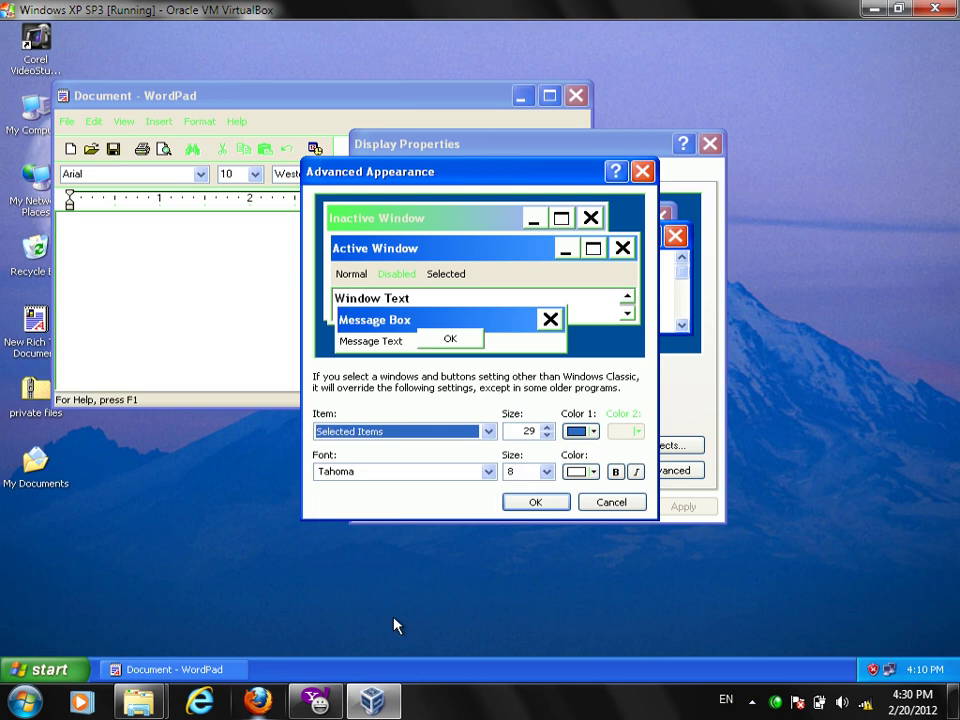
pyautogui.click(592, 434)
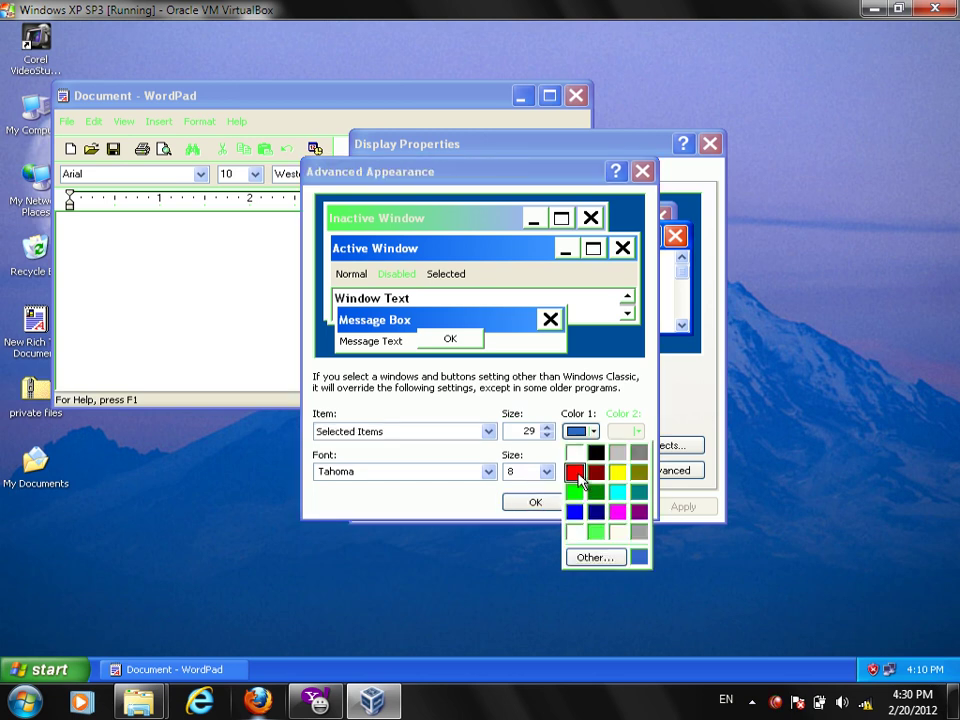
pyautogui.click(575, 473)
pyautogui.click(590, 472)
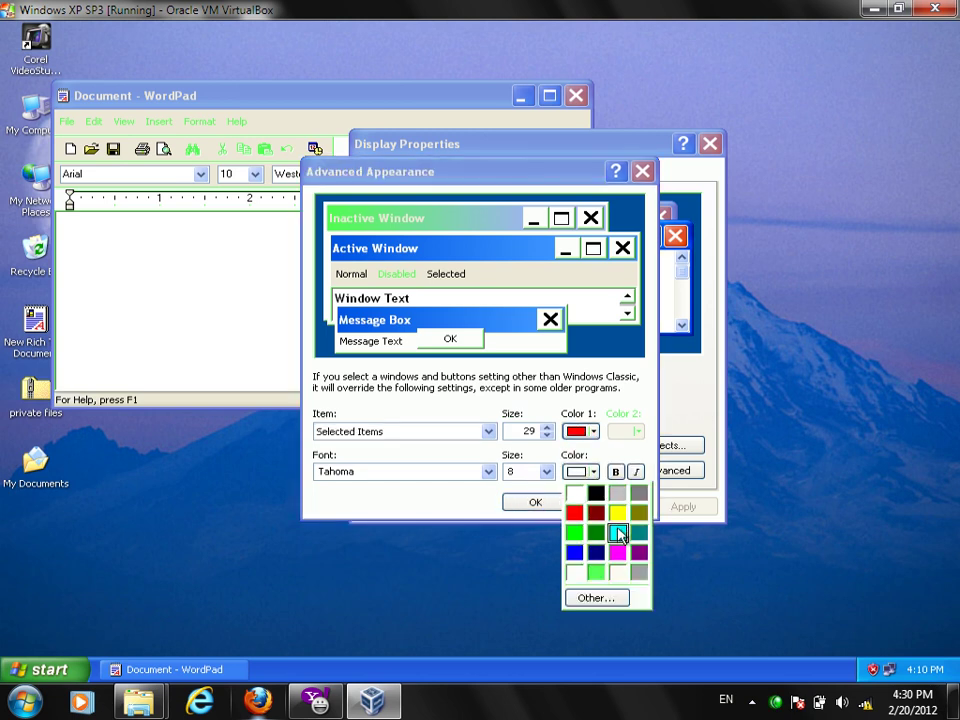
pyautogui.click(618, 514)
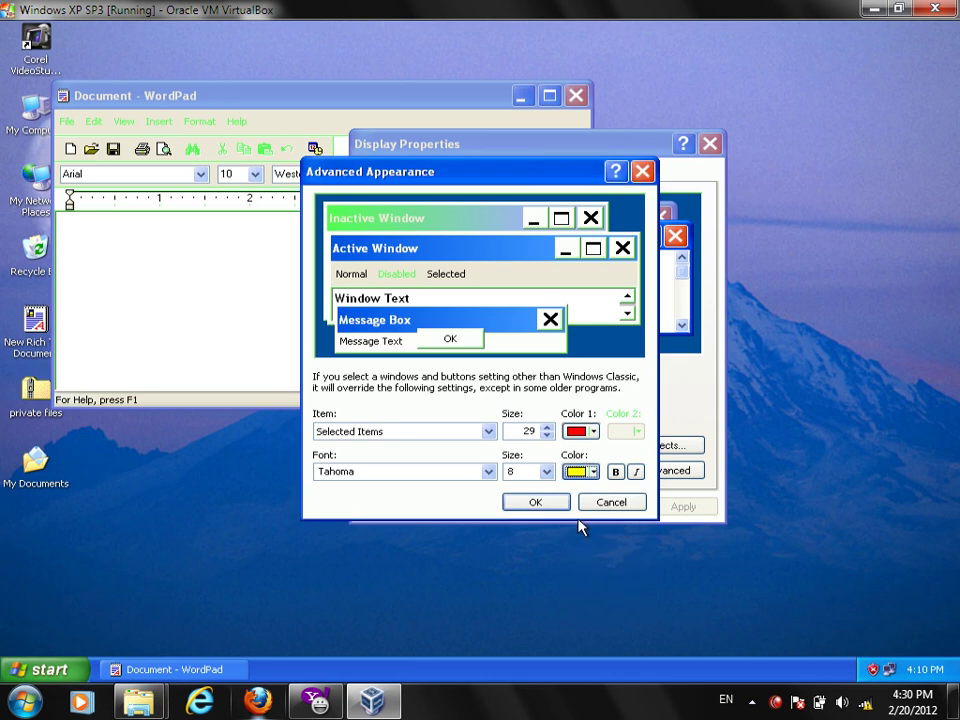
pyautogui.click(561, 508)
pyautogui.click(660, 508)
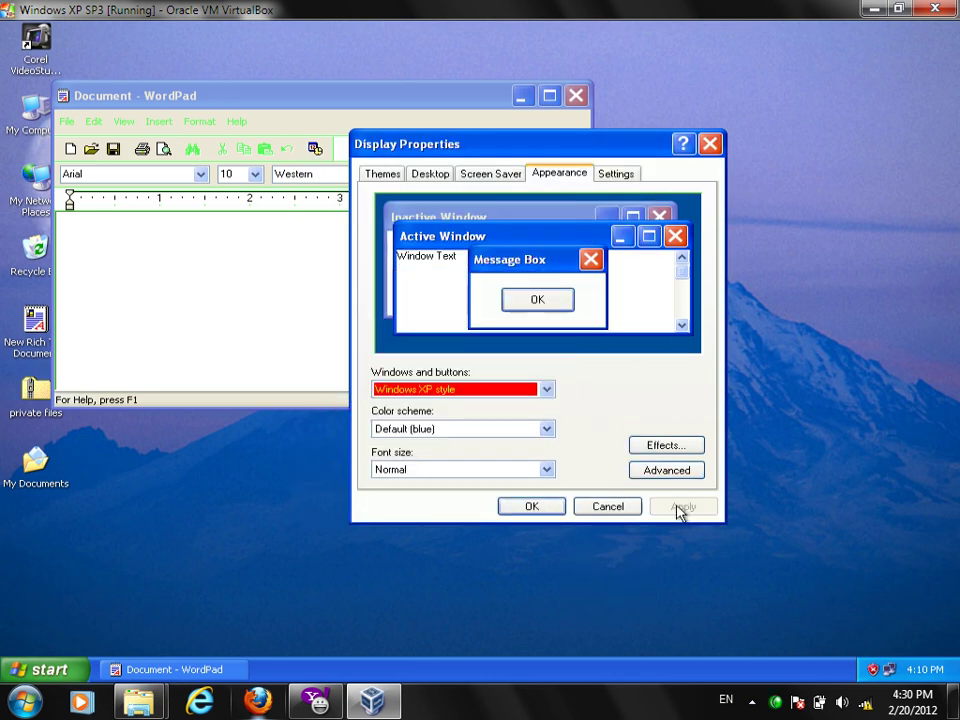
# Step: Inspect the selection highlight in the Windows and buttons list and in WordPad's font list, and return to Display Properties
pyautogui.click(476, 391)
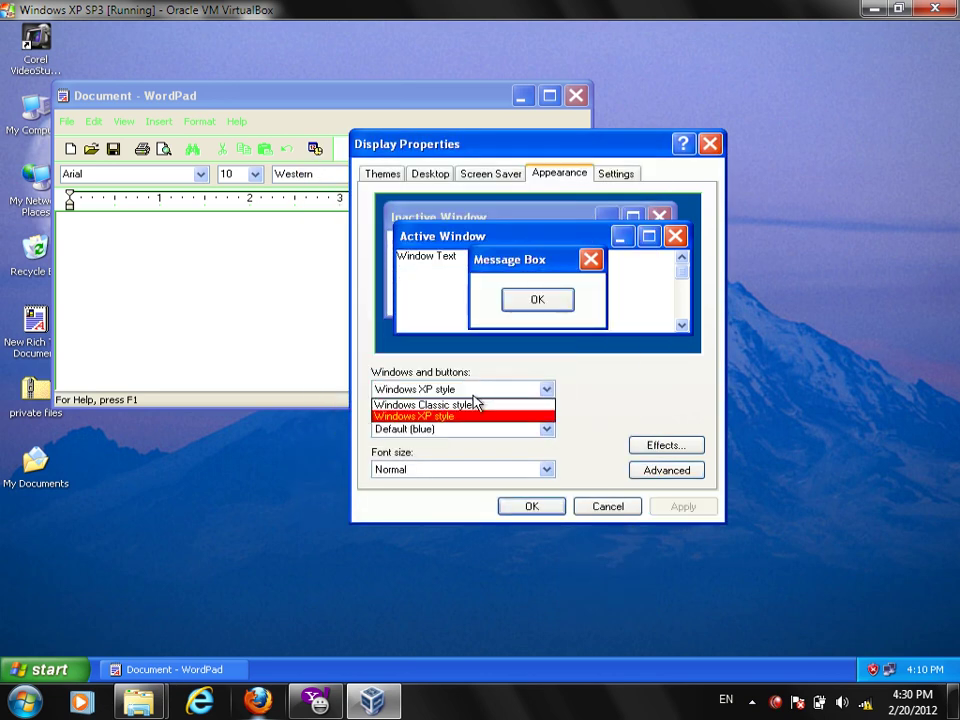
pyautogui.click(562, 565)
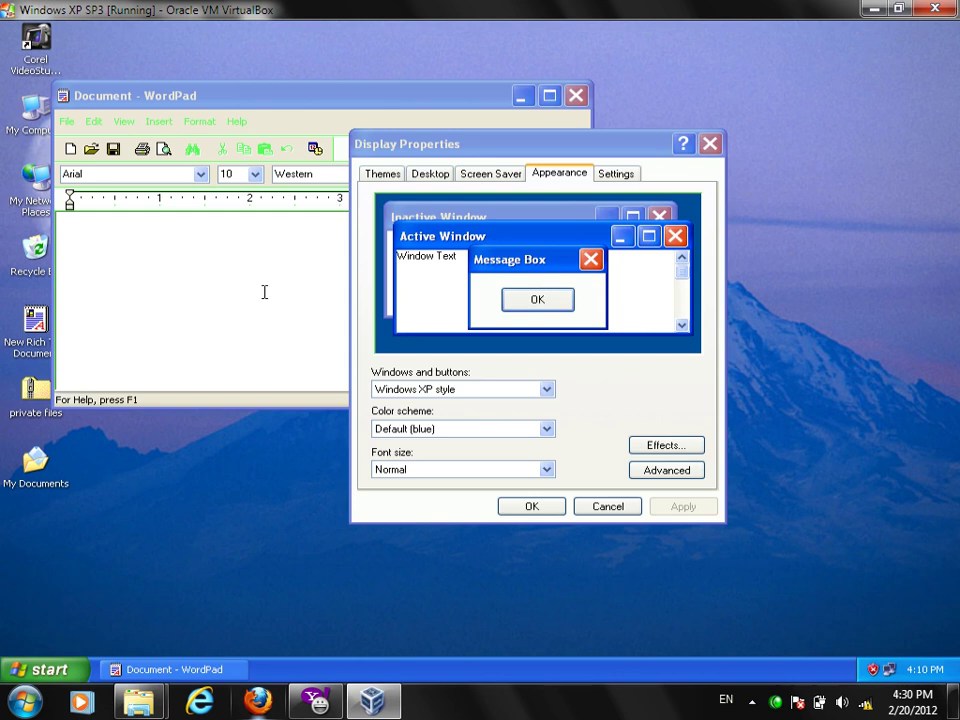
pyautogui.click(268, 137)
pyautogui.click(200, 174)
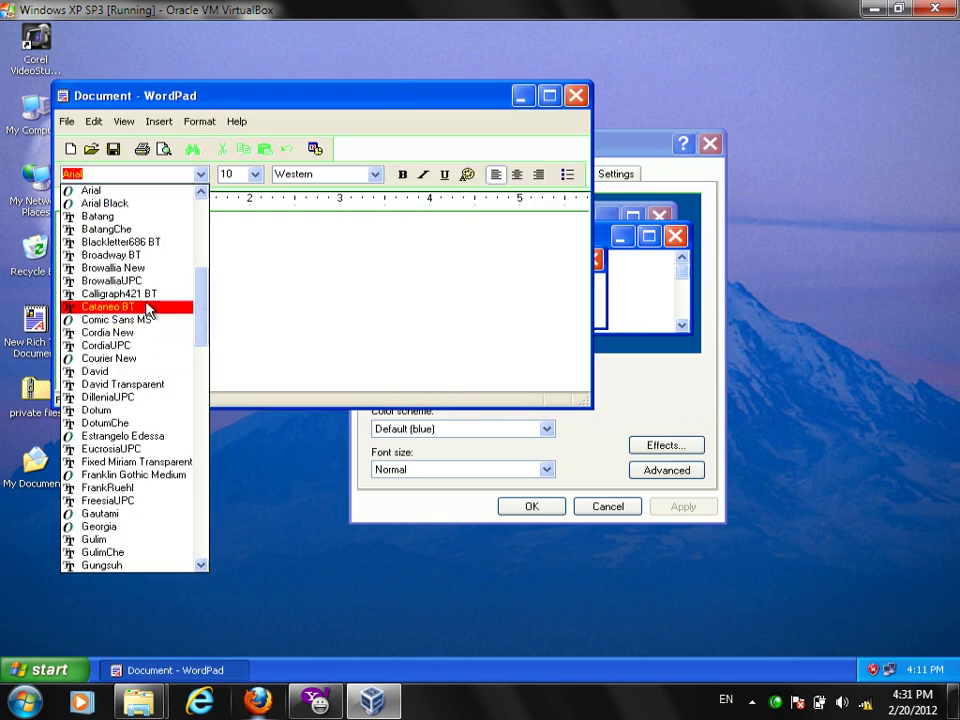
pyautogui.click(688, 394)
# Step: Set Selected Items to a blue Color 1 and a white font color in the advanced appearance settings, and apply the change
pyautogui.click(667, 470)
pyautogui.click(489, 431)
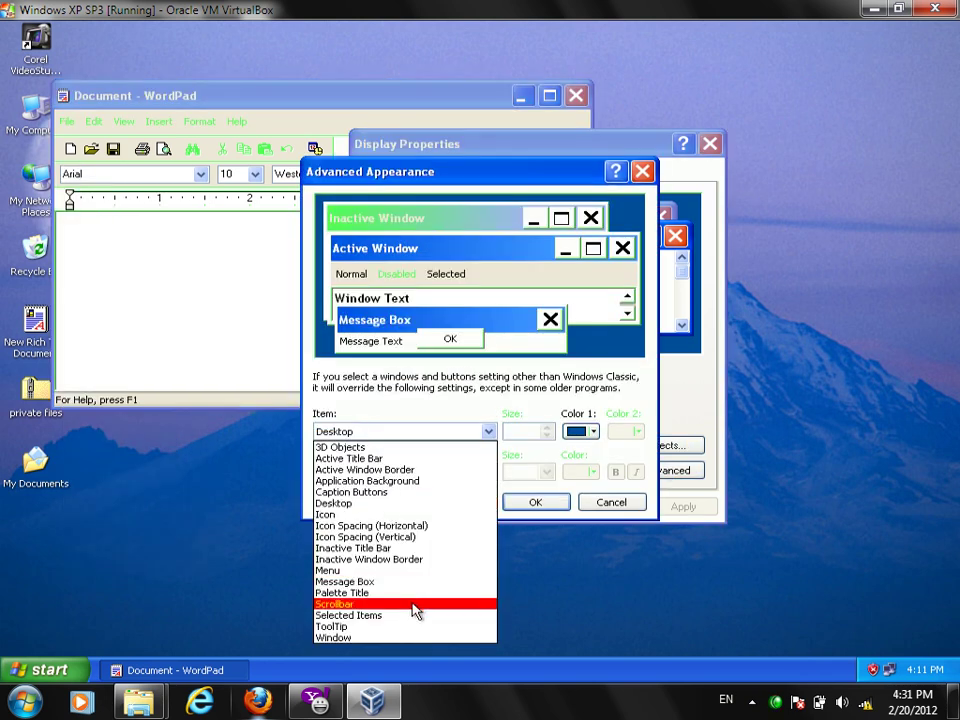
pyautogui.click(414, 616)
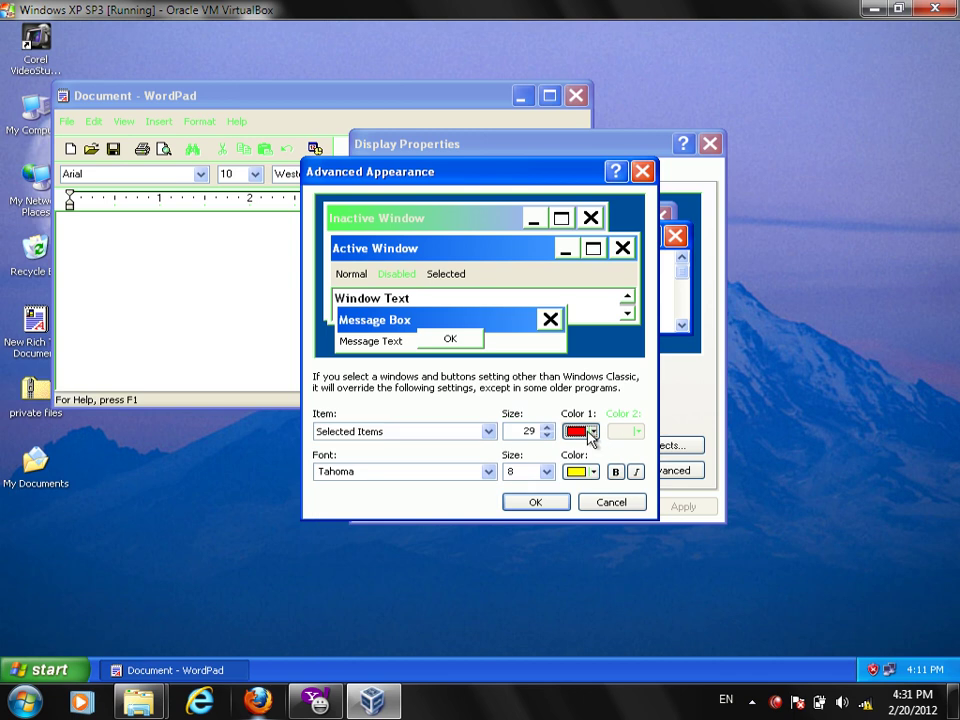
pyautogui.click(593, 431)
pyautogui.click(574, 513)
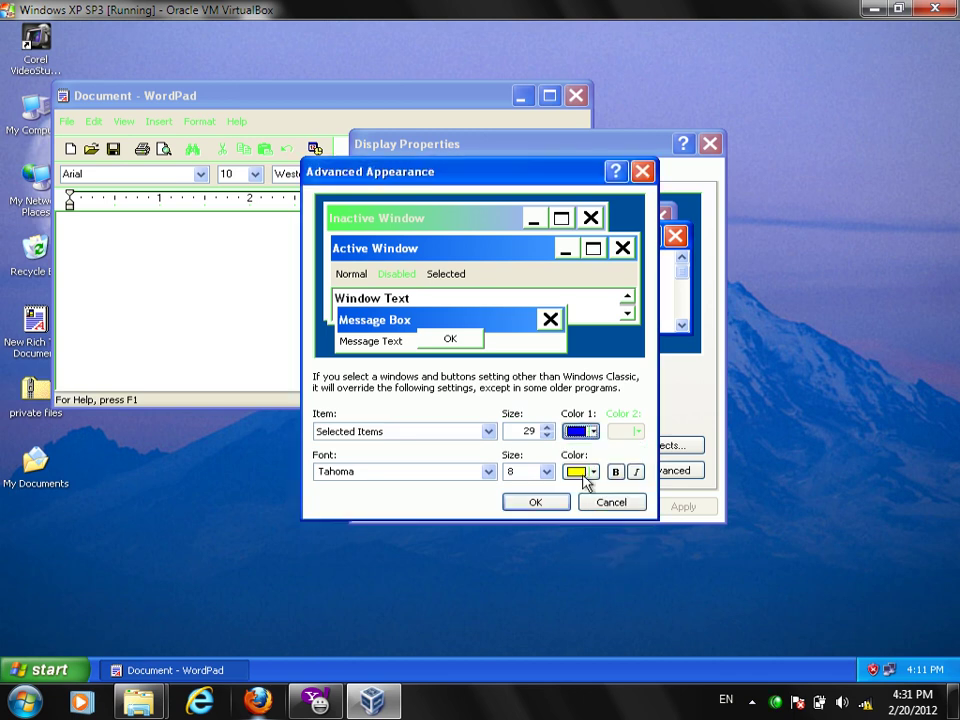
pyautogui.click(592, 472)
pyautogui.click(574, 493)
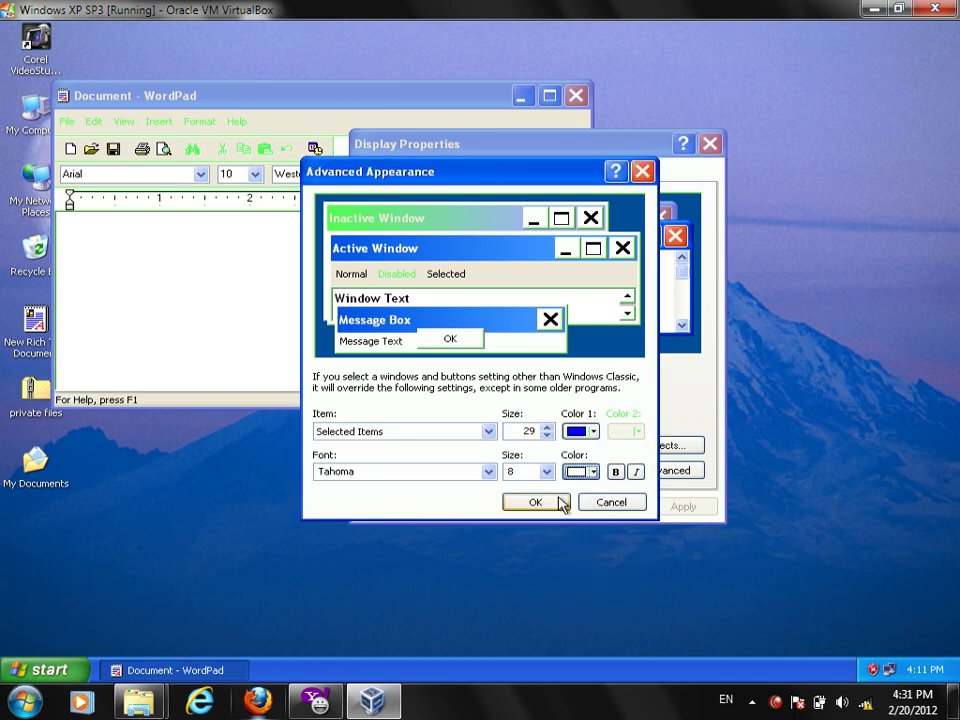
pyautogui.click(558, 504)
pyautogui.click(682, 506)
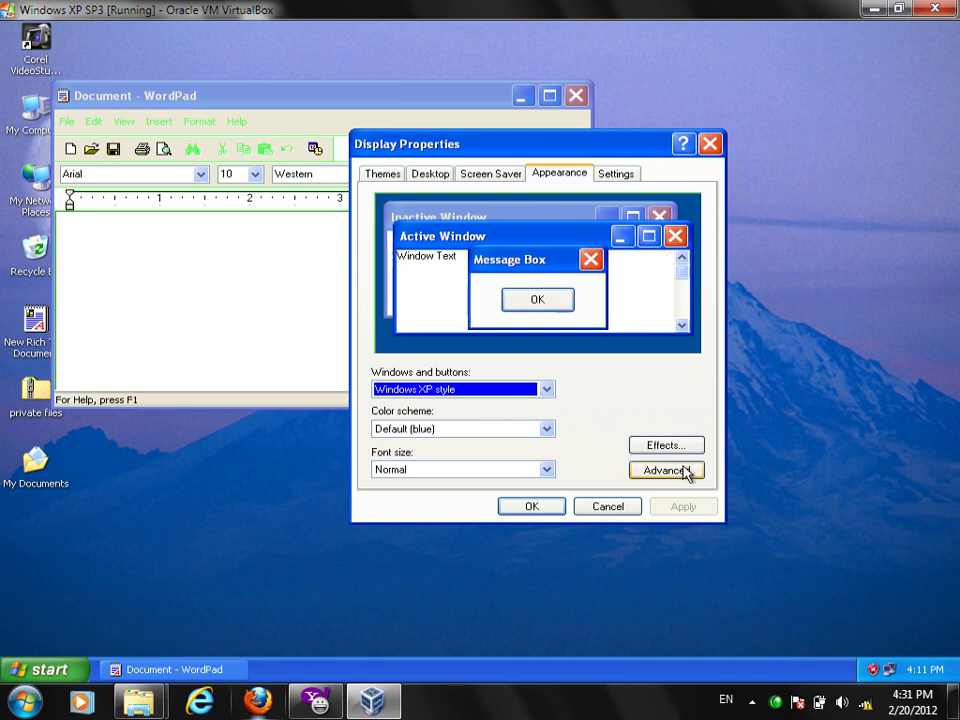
# Step: Show the screen resolution and color quality settings in Display Properties, and minimize WordPad
pyautogui.click(617, 177)
pyautogui.click(437, 98)
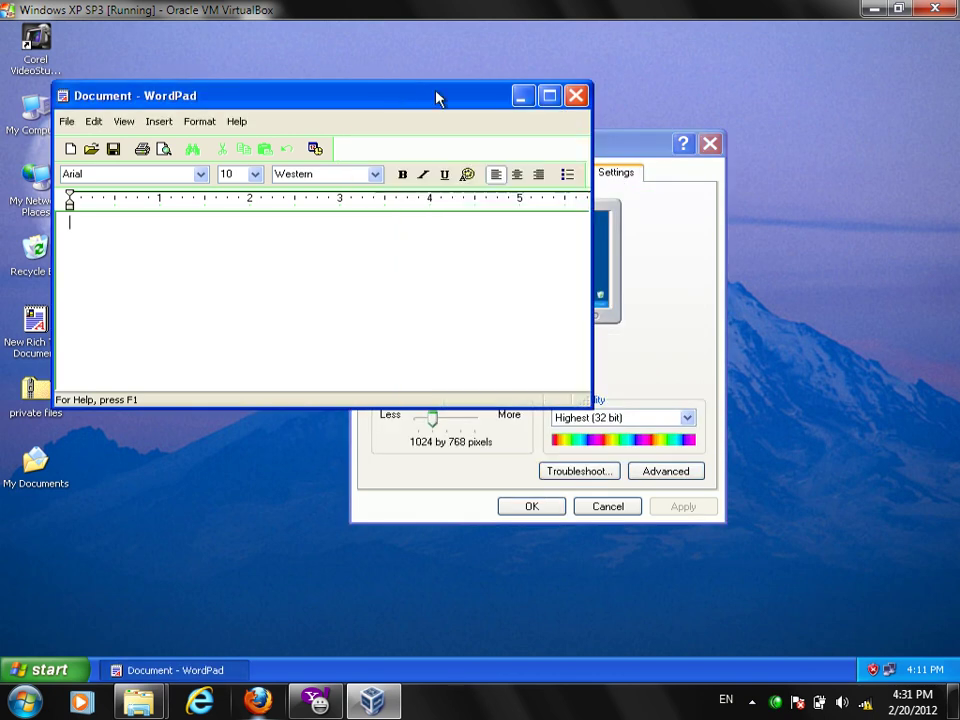
pyautogui.click(521, 96)
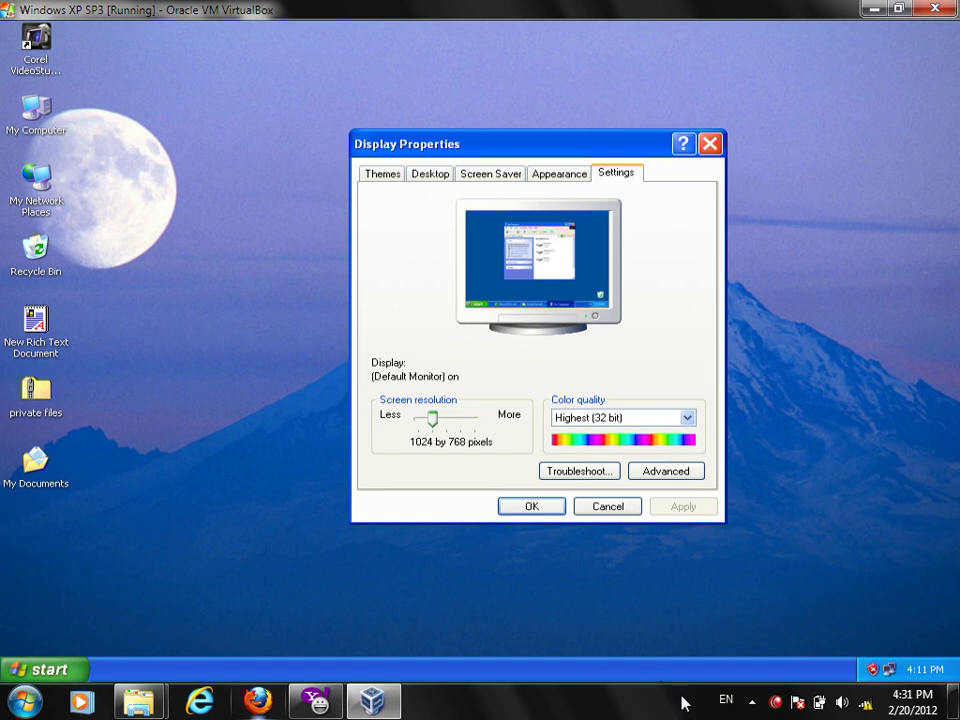